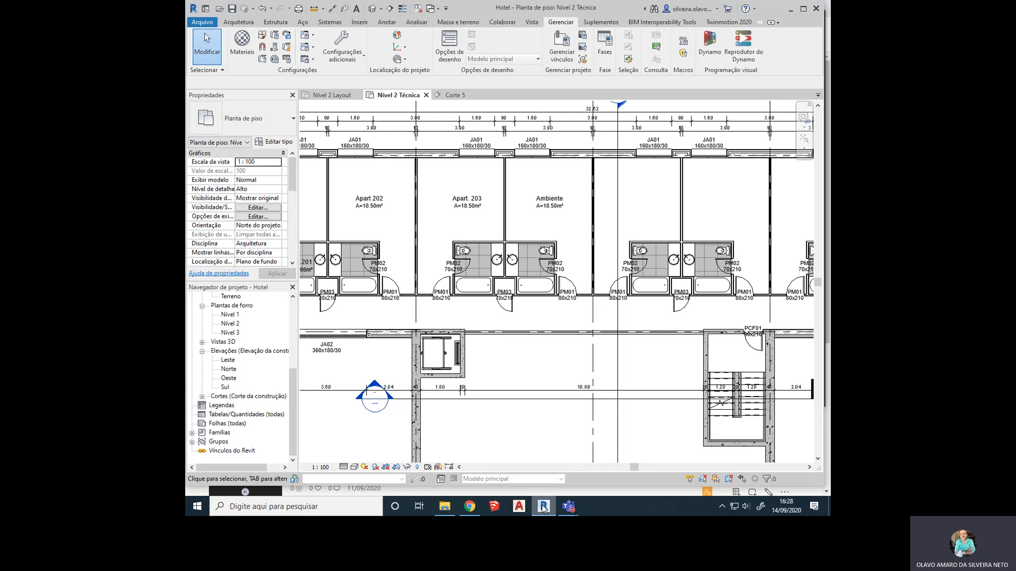
- Start a detail line in the Nível 2 Técnica floor plan
{"action": "scroll", "coordinate": [587, 393], "scroll_direction": "down", "scroll_amount": 4}
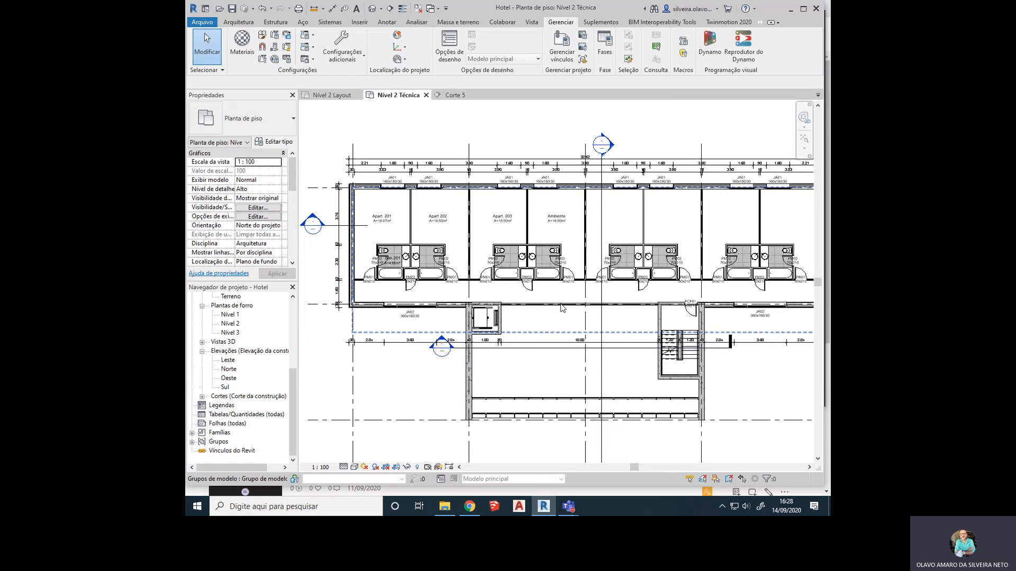
{"action": "left_click", "coordinate": [387, 22]}
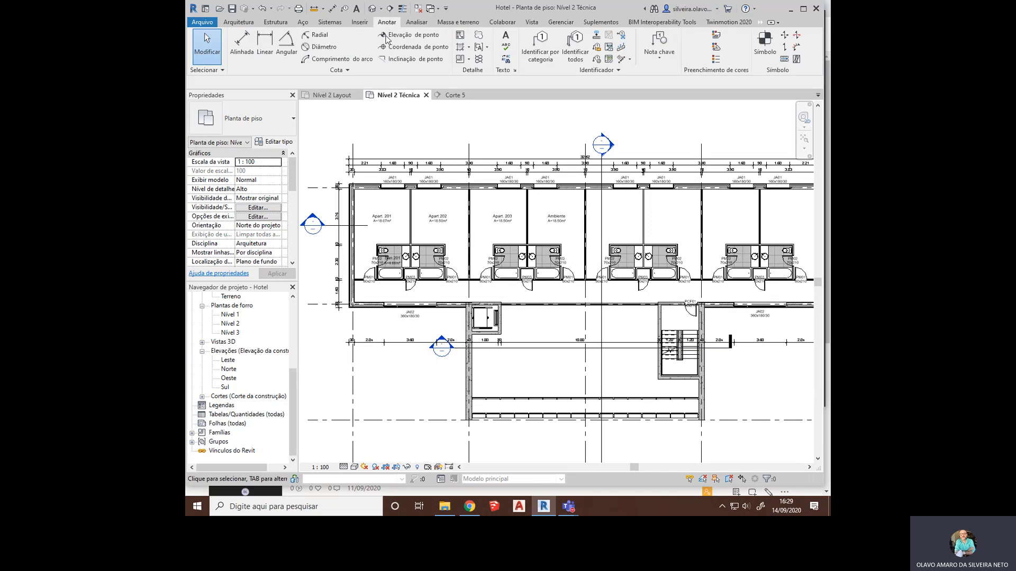
{"action": "left_click", "coordinate": [460, 37]}
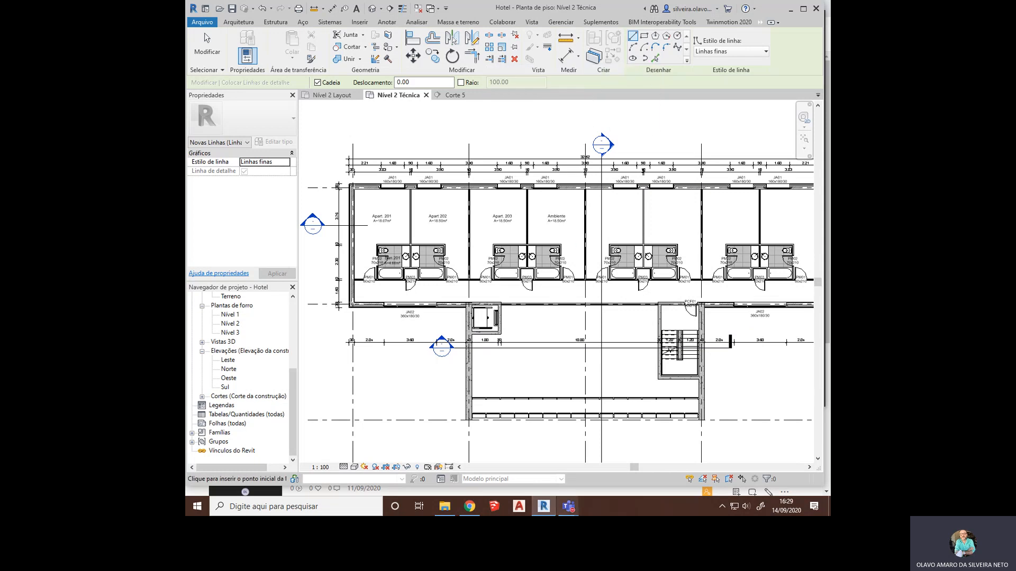
{"action": "mouse_move", "coordinate": [562, 506]}
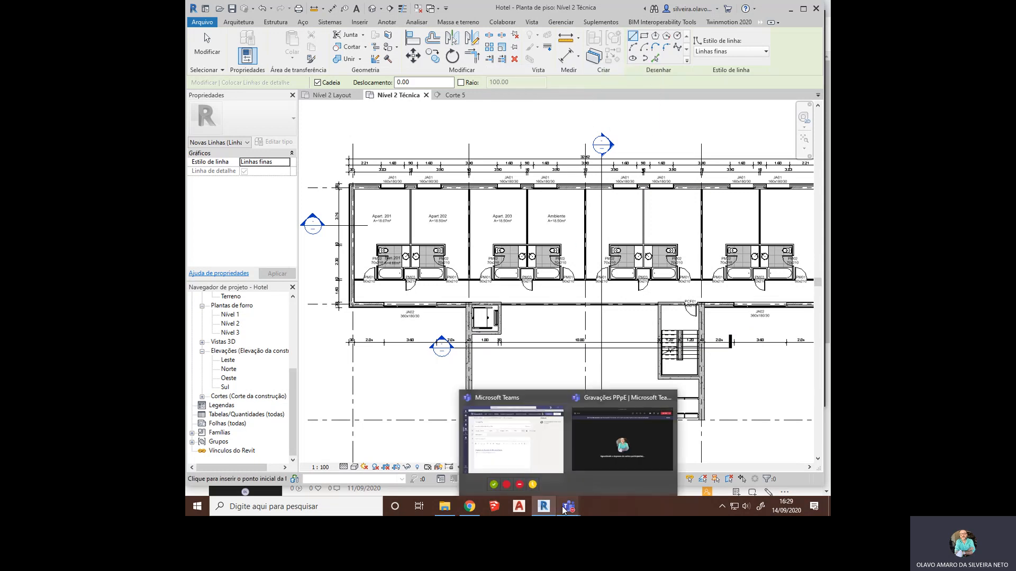
{"action": "left_click", "coordinate": [595, 447]}
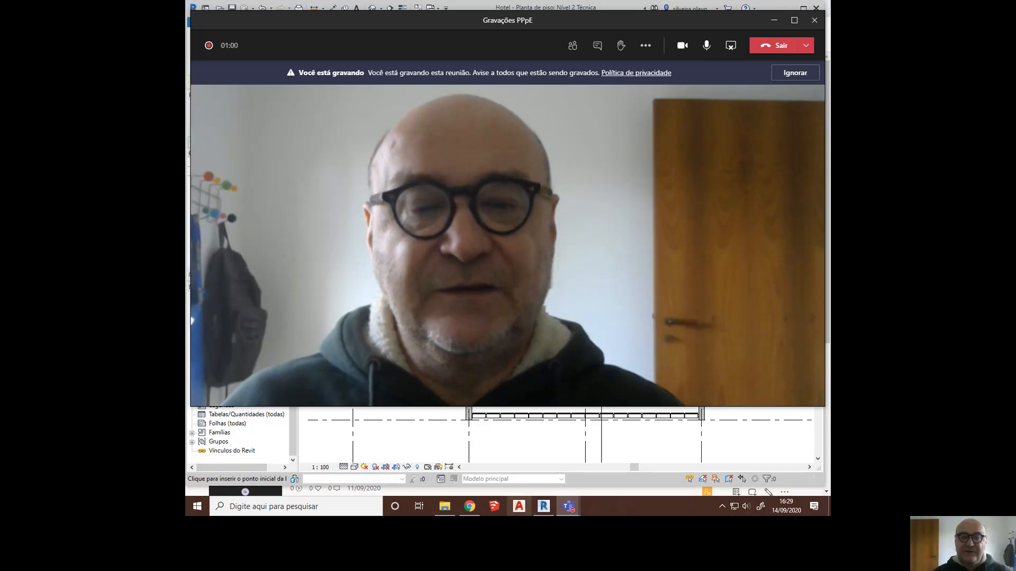
{"action": "left_click", "coordinate": [543, 506]}
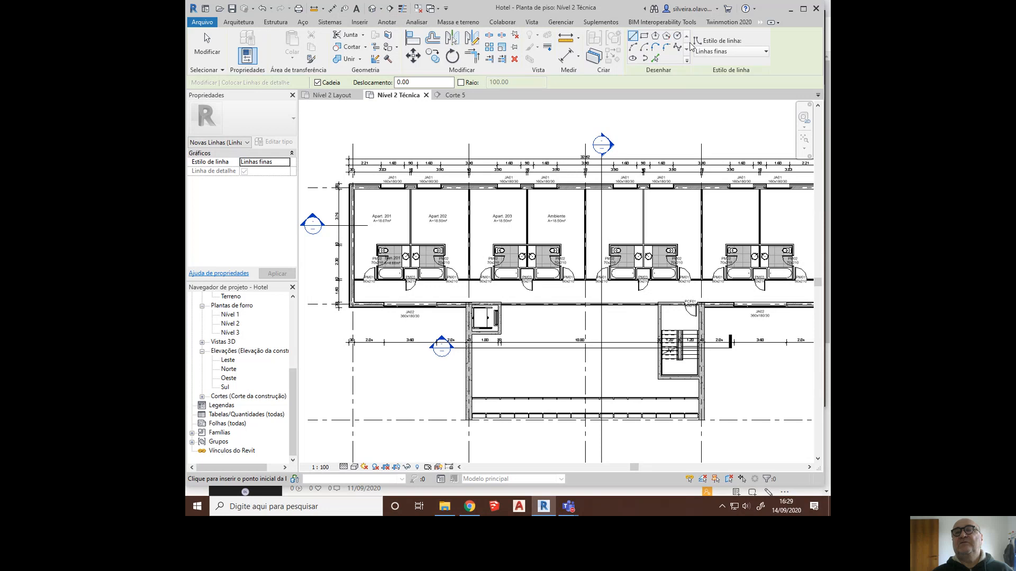
- Draw a Linhas finas detail line diagonally across the void, from the inner curtain wall's lift-side end to the stairwell's upper corner
{"action": "left_click", "coordinate": [727, 52]}
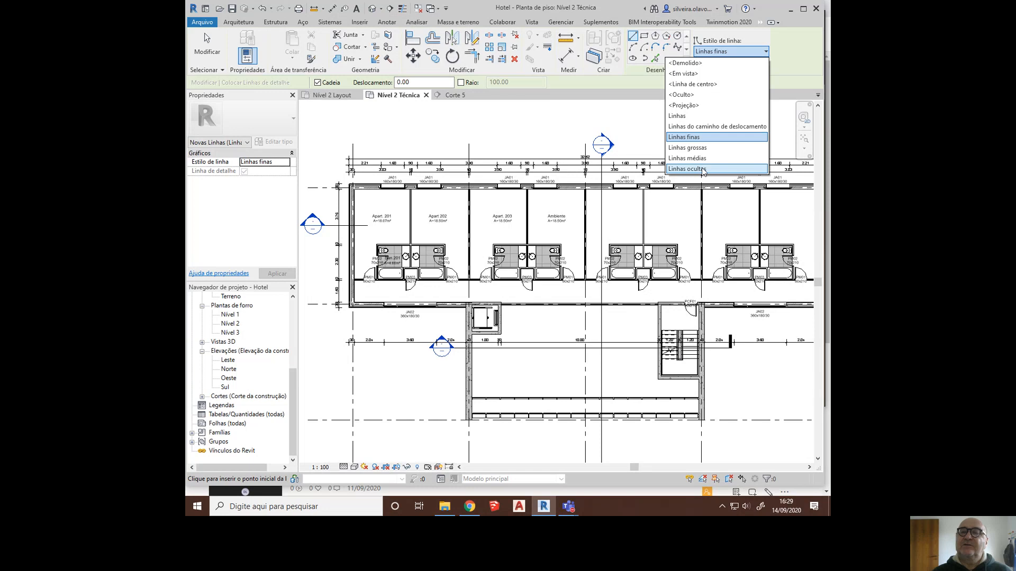
{"action": "left_click", "coordinate": [694, 138]}
{"action": "scroll", "coordinate": [571, 401], "scroll_direction": "up", "scroll_amount": 5}
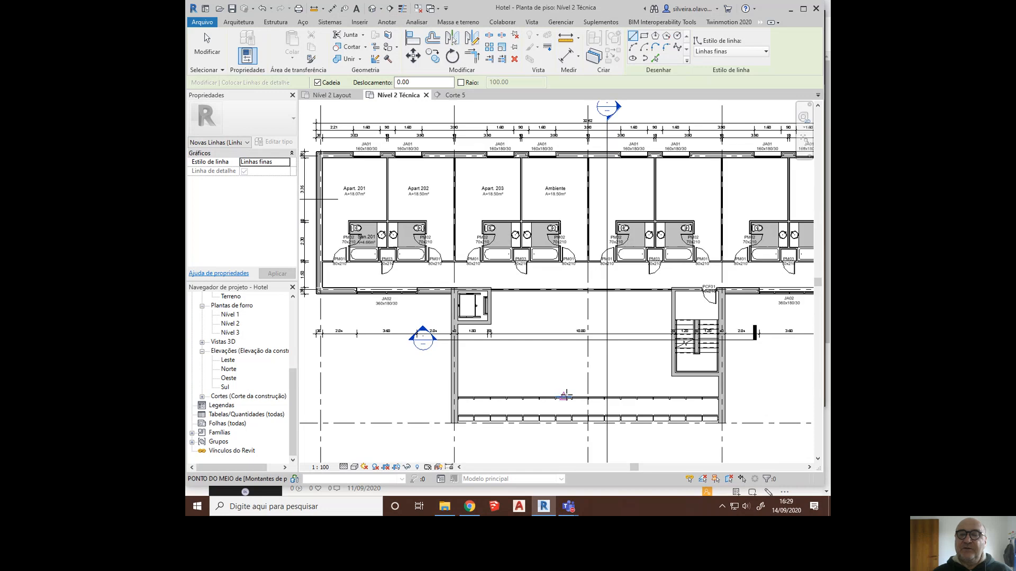
{"action": "scroll", "coordinate": [356, 351], "scroll_direction": "up", "scroll_amount": 3}
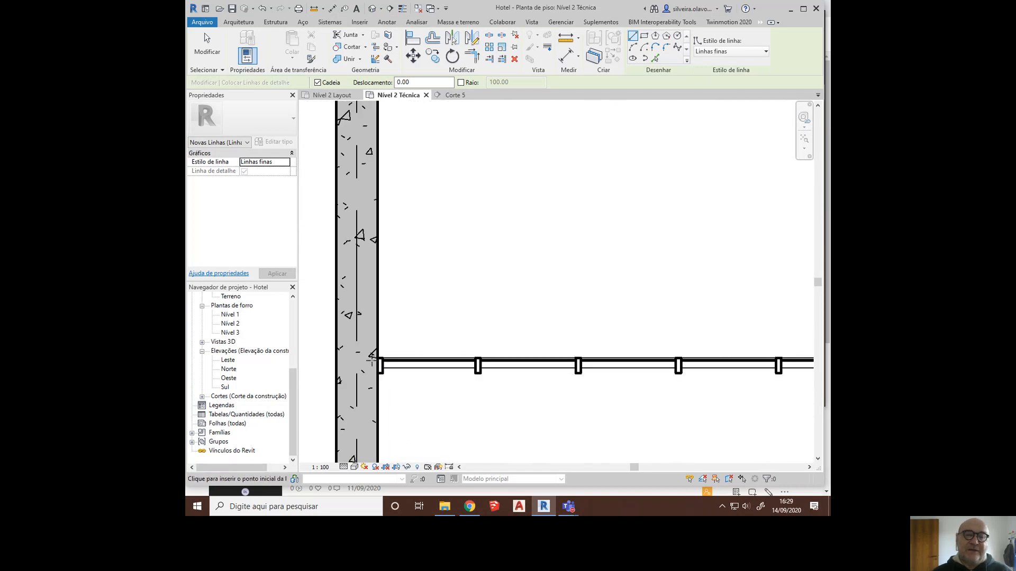
{"action": "left_click", "coordinate": [376, 360]}
{"action": "scroll", "coordinate": [487, 286], "scroll_direction": "down", "scroll_amount": 4}
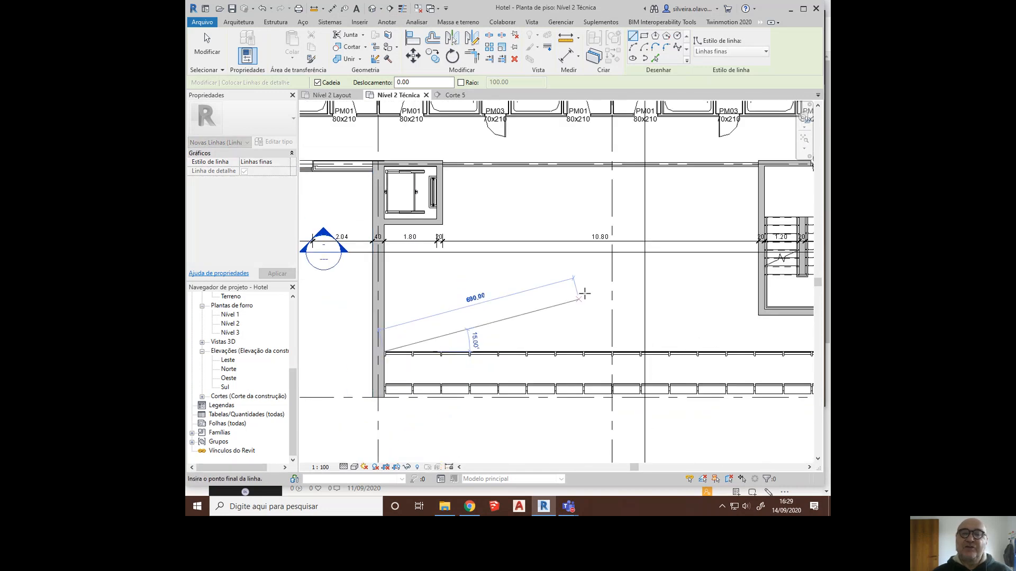
{"action": "scroll", "coordinate": [745, 183], "scroll_direction": "up", "scroll_amount": 4}
{"action": "left_click", "coordinate": [759, 168]}
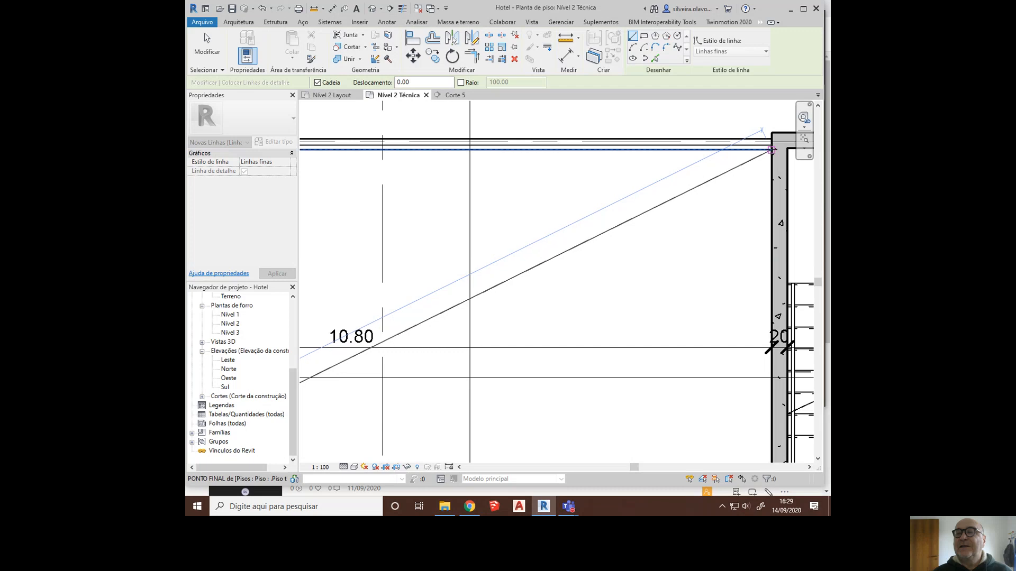
{"action": "scroll", "coordinate": [655, 263], "scroll_direction": "down", "scroll_amount": 4}
{"action": "key", "text": "Escape"}
- Draw the void's opposite diagonal from the lift shaft's outer wall at the floor edge to the inner curtain wall's stair-side end
{"action": "middle_click_drag", "start_coordinate": [559, 257], "coordinate": [779, 260]}
{"action": "scroll", "coordinate": [502, 217], "scroll_direction": "up", "scroll_amount": 4}
{"action": "left_click", "coordinate": [426, 183]}
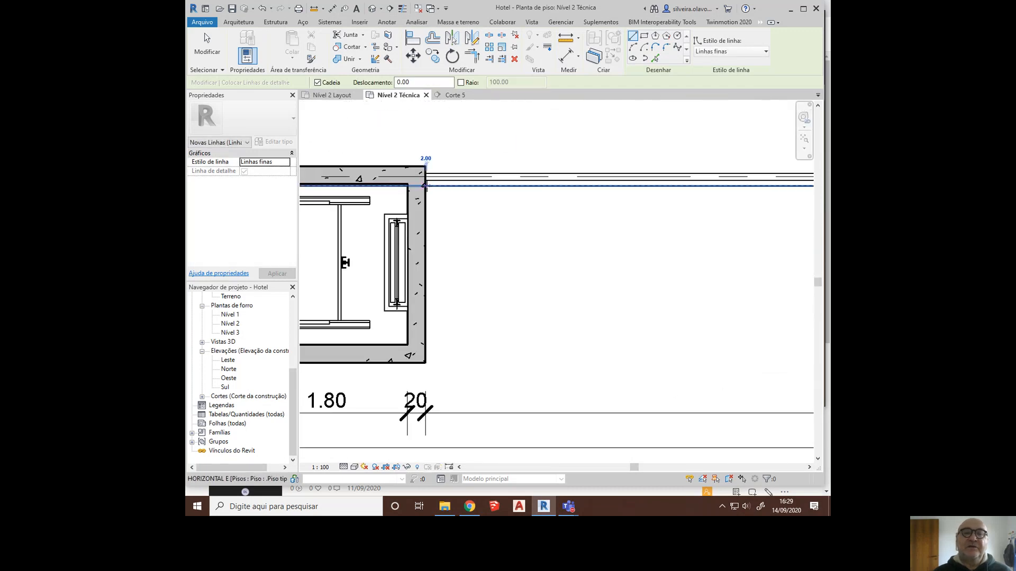
{"action": "scroll", "coordinate": [440, 259], "scroll_direction": "down", "scroll_amount": 4}
{"action": "scroll", "coordinate": [440, 259], "scroll_direction": "down", "scroll_amount": 3}
{"action": "scroll", "coordinate": [732, 376], "scroll_direction": "up", "scroll_amount": 5}
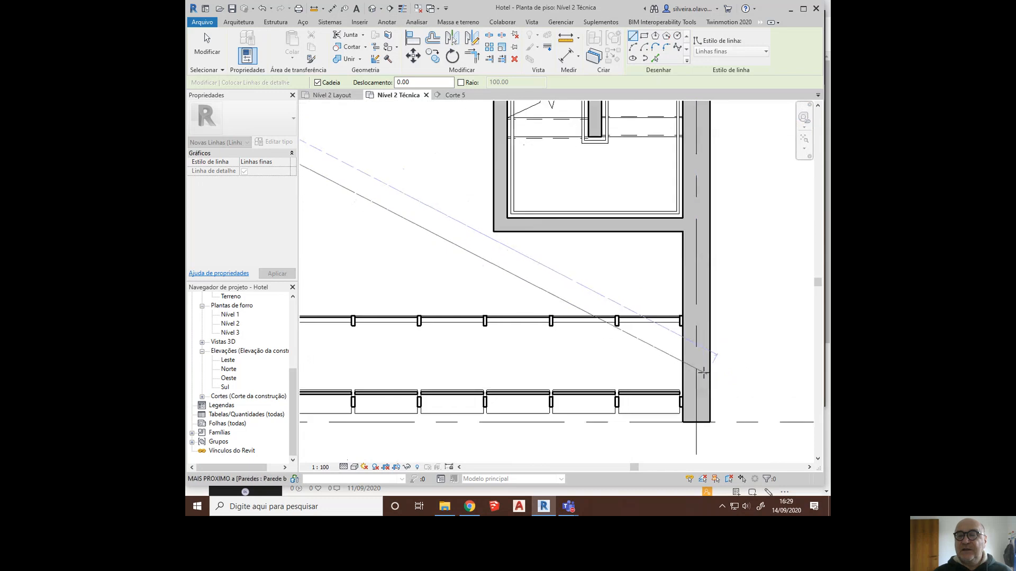
{"action": "left_click", "coordinate": [682, 318]}
{"action": "scroll", "coordinate": [620, 364], "scroll_direction": "down", "scroll_amount": 5}
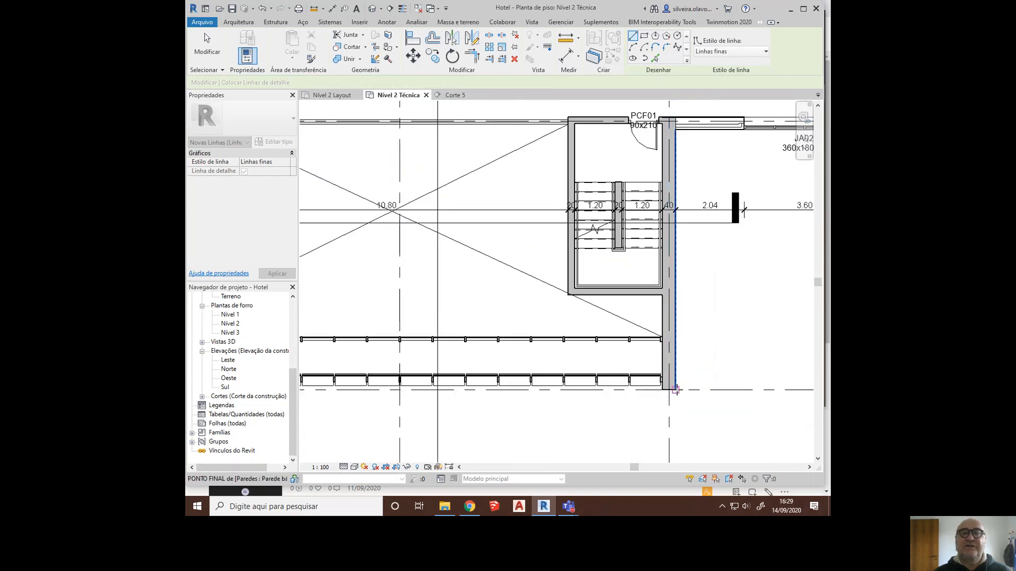
{"action": "key", "text": "Escape"}
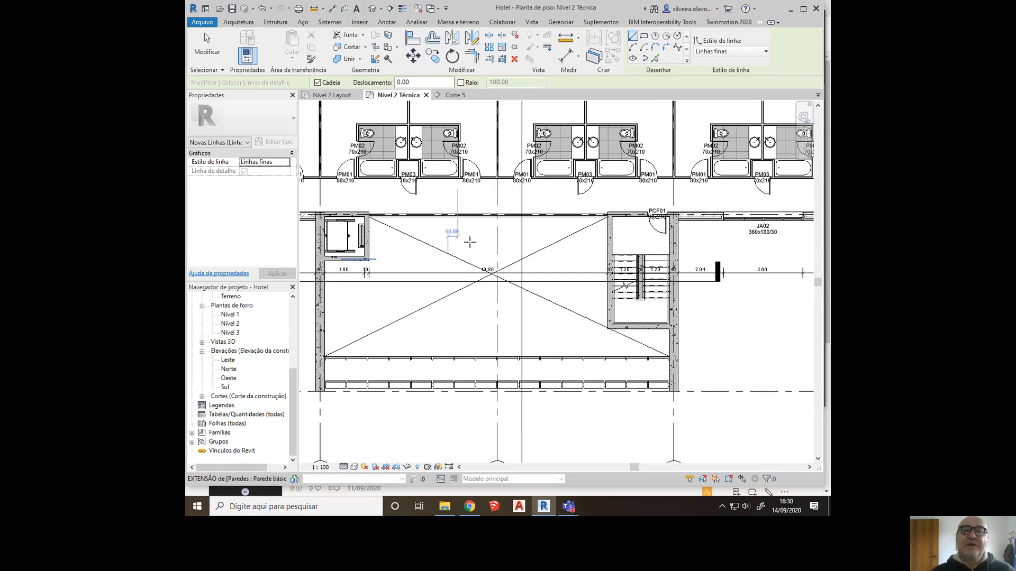
- Cross the PM03 shaft between the Apart. 201 and 202 bathrooms with two corner-to-corner detail lines
{"action": "scroll", "coordinate": [471, 241], "scroll_direction": "down", "scroll_amount": 3}
{"action": "middle_click_drag", "start_coordinate": [313, 235], "coordinate": [479, 218]}
{"action": "scroll", "coordinate": [458, 165], "scroll_direction": "up", "scroll_amount": 10}
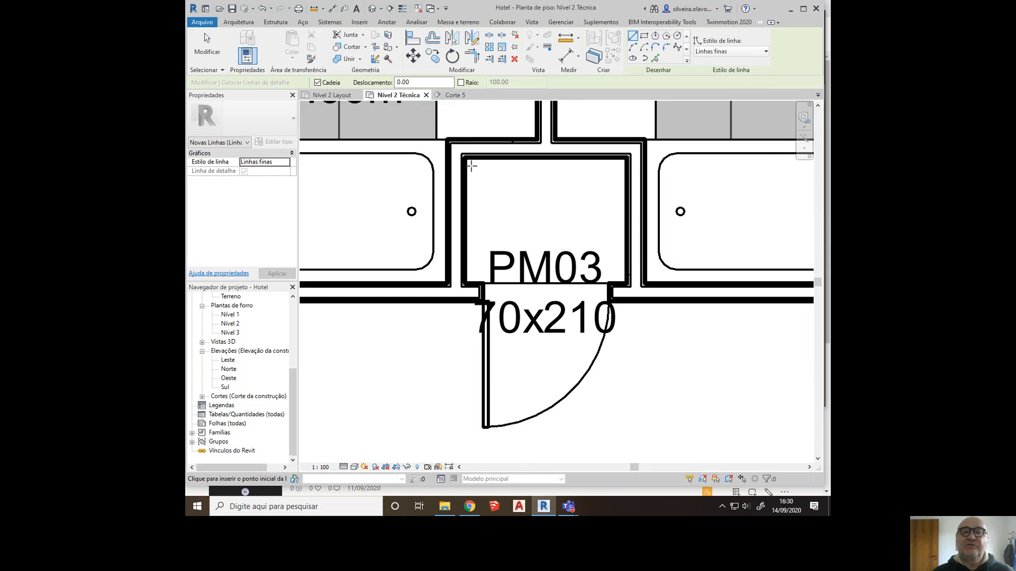
{"action": "left_click", "coordinate": [466, 158]}
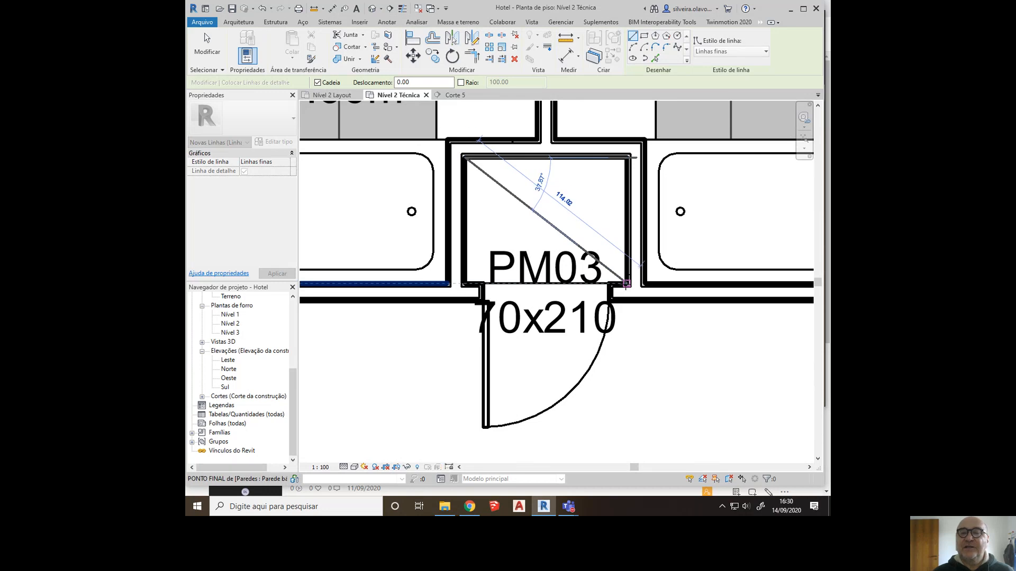
{"action": "left_click", "coordinate": [627, 284]}
{"action": "left_click", "coordinate": [466, 284]}
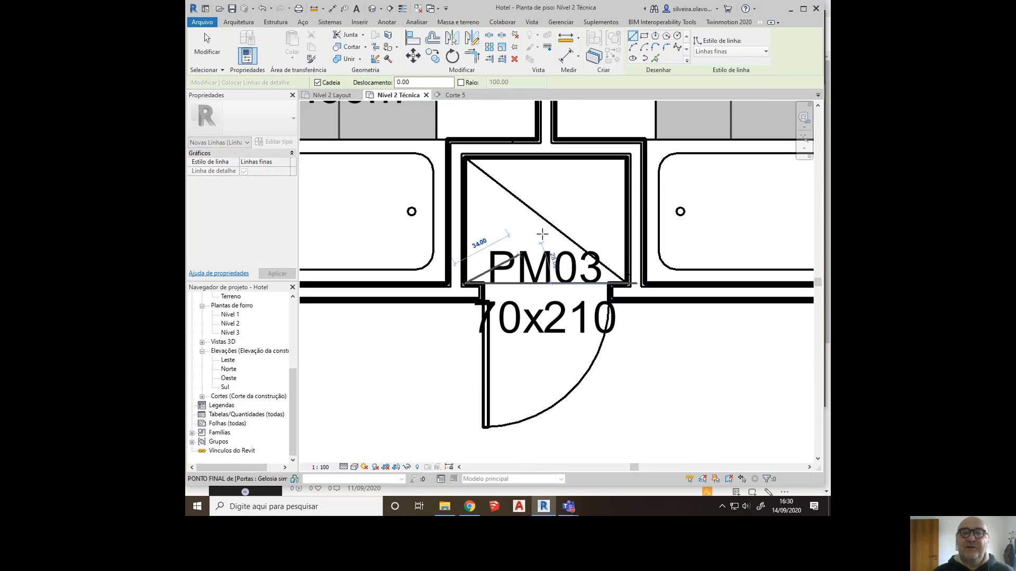
{"action": "left_click", "coordinate": [627, 159]}
{"action": "key", "text": "Escape"}
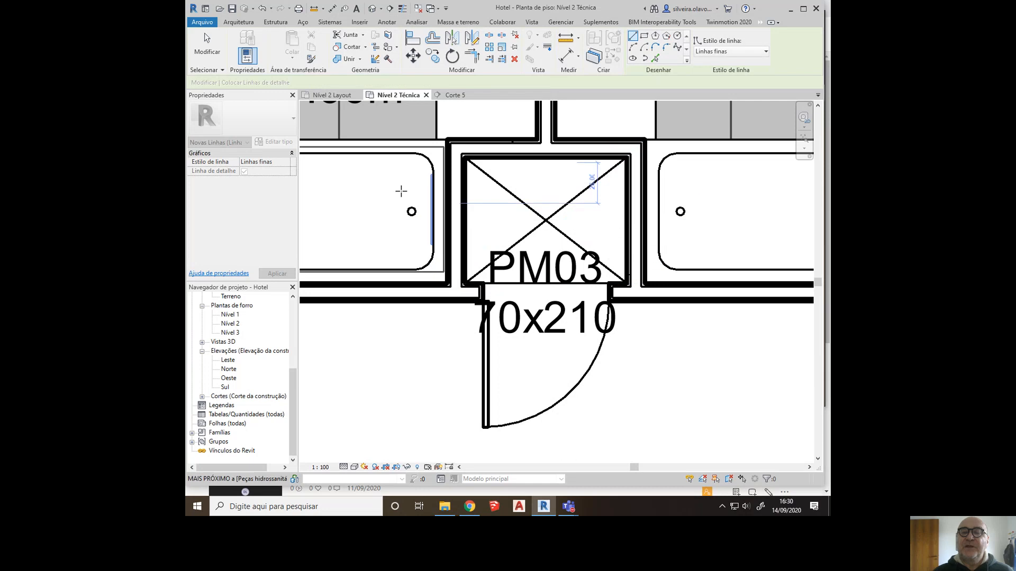
{"action": "scroll", "coordinate": [401, 191], "scroll_direction": "down", "scroll_amount": 3}
{"action": "scroll", "coordinate": [444, 205], "scroll_direction": "up", "scroll_amount": 3}
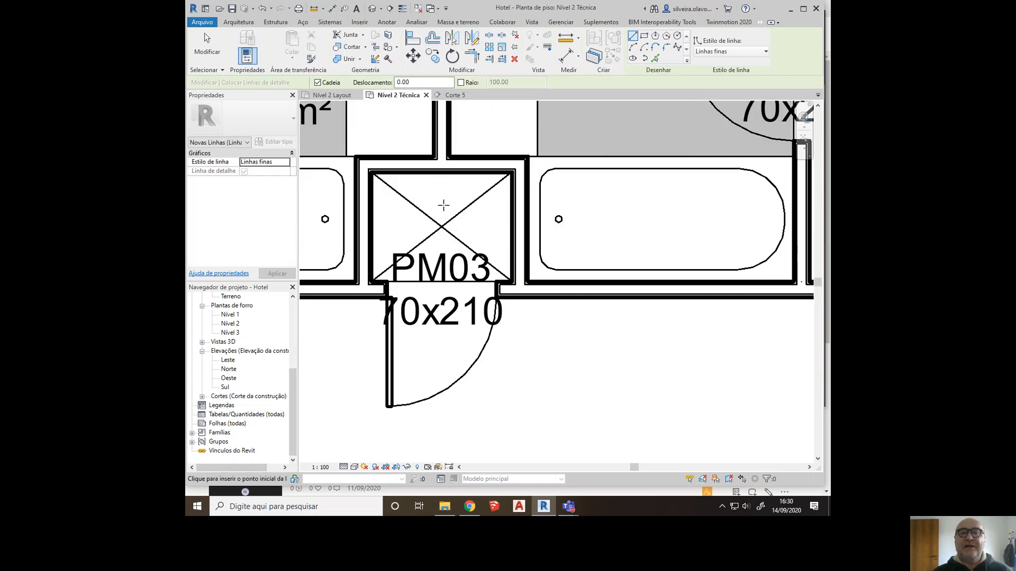
{"action": "key", "text": "Escape"}
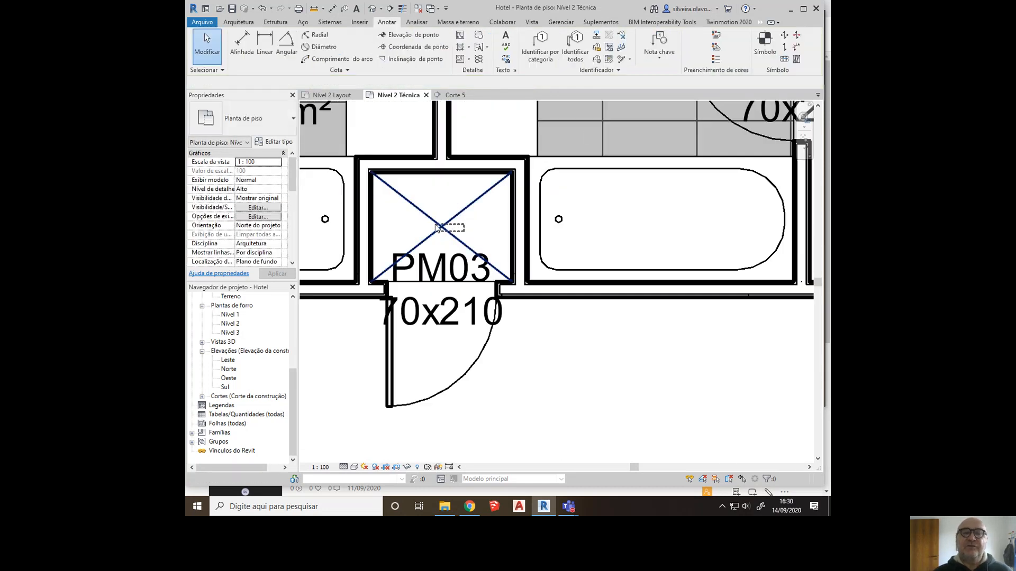
- Mirror a copy of the shaft's two diagonal lines about the grid axis between Apart. 202 and Apart. 203
{"action": "left_click", "coordinate": [418, 245]}
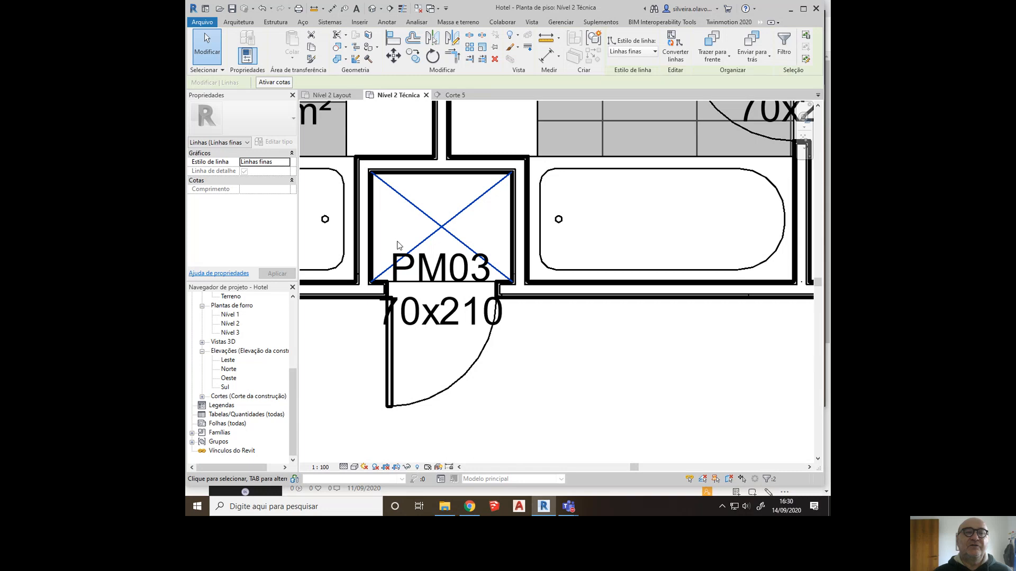
{"action": "scroll", "coordinate": [398, 245], "scroll_direction": "down", "scroll_amount": 5}
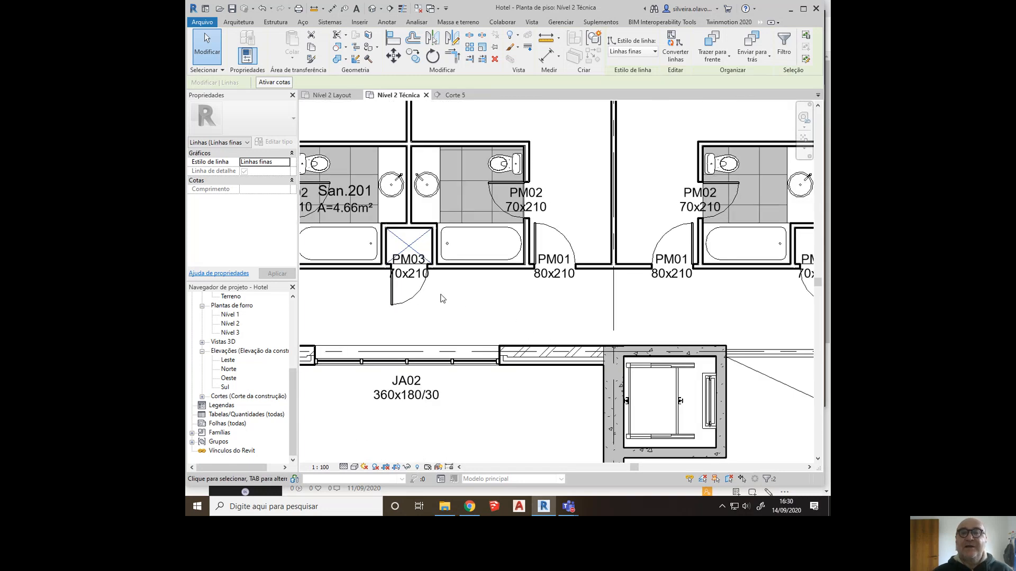
{"action": "scroll", "coordinate": [443, 298], "scroll_direction": "down", "scroll_amount": 6}
{"action": "key", "text": "m"}
{"action": "key", "text": "m"}
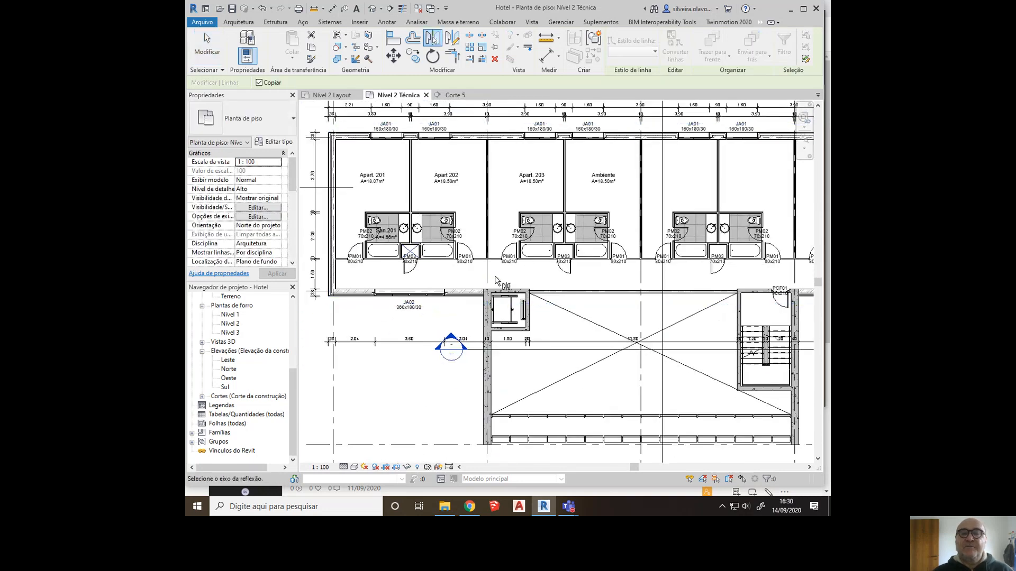
{"action": "left_click", "coordinate": [487, 280]}
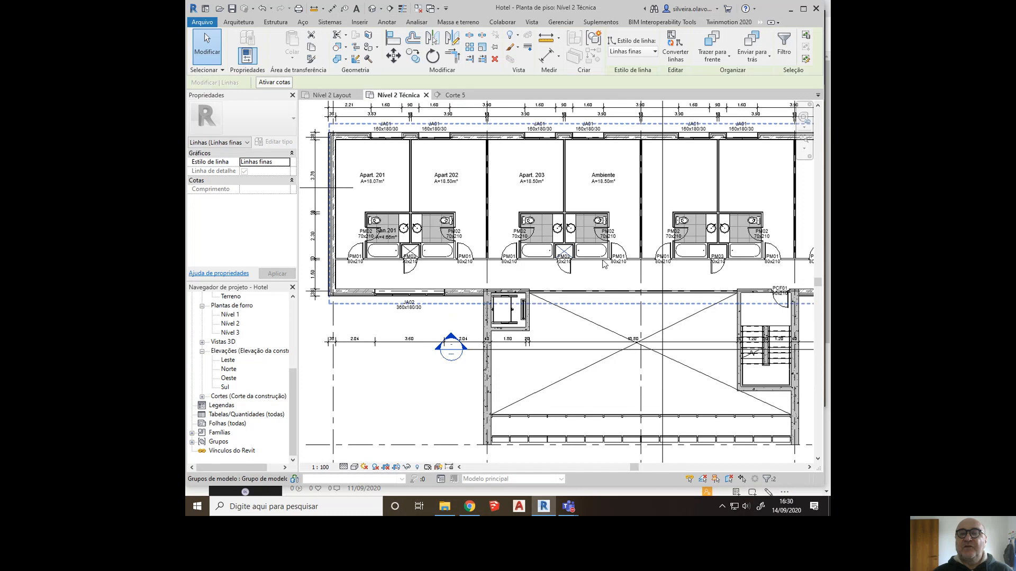
- Mirror copies of the shaft cross about grid axis C and again about grid axis D to mark the two remaining PM03 shafts
{"action": "scroll", "coordinate": [631, 281], "scroll_direction": "up", "scroll_amount": 3}
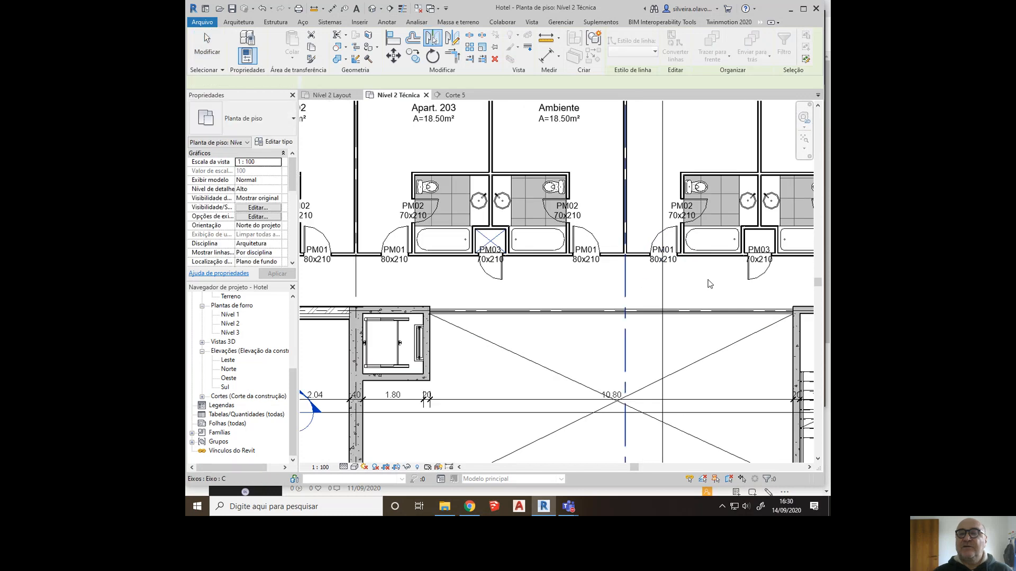
{"action": "middle_click_drag", "start_coordinate": [665, 295], "coordinate": [354, 267]}
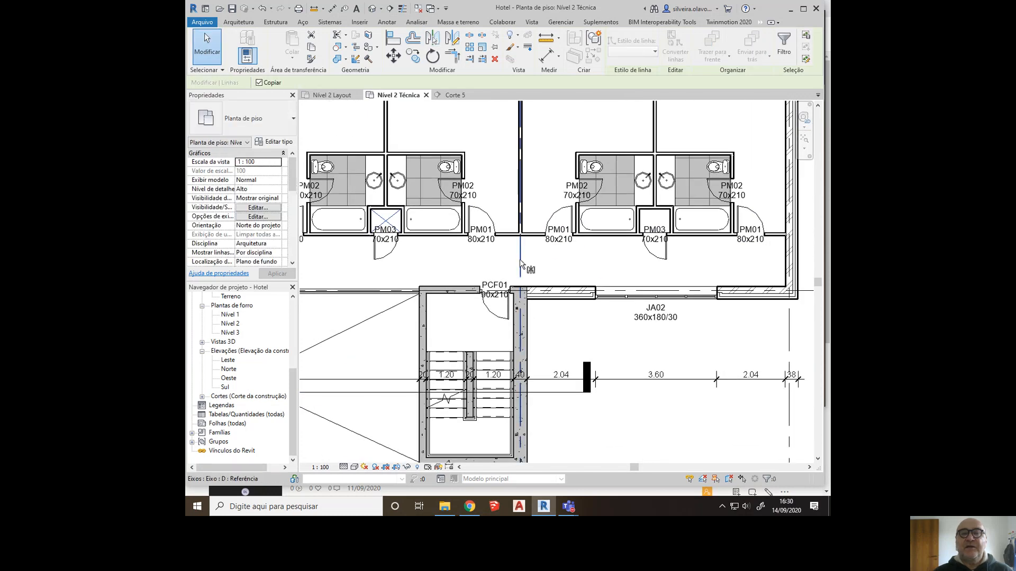
{"action": "left_click", "coordinate": [624, 266]}
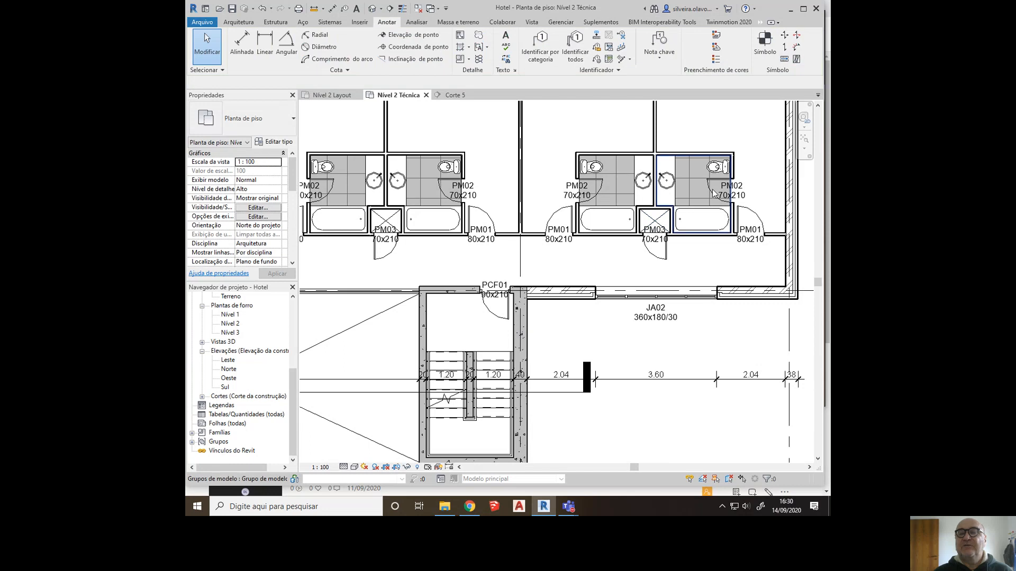
{"action": "scroll", "coordinate": [715, 180], "scroll_direction": "up", "scroll_amount": 3}
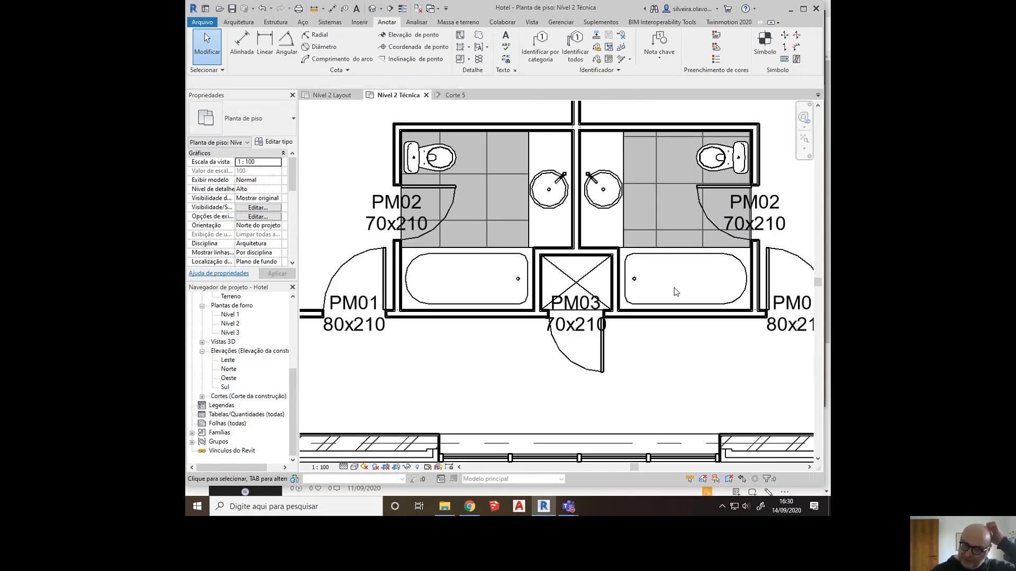
{"action": "scroll", "coordinate": [695, 269], "scroll_direction": "down", "scroll_amount": 3}
{"action": "scroll", "coordinate": [683, 222], "scroll_direction": "down", "scroll_amount": 2}
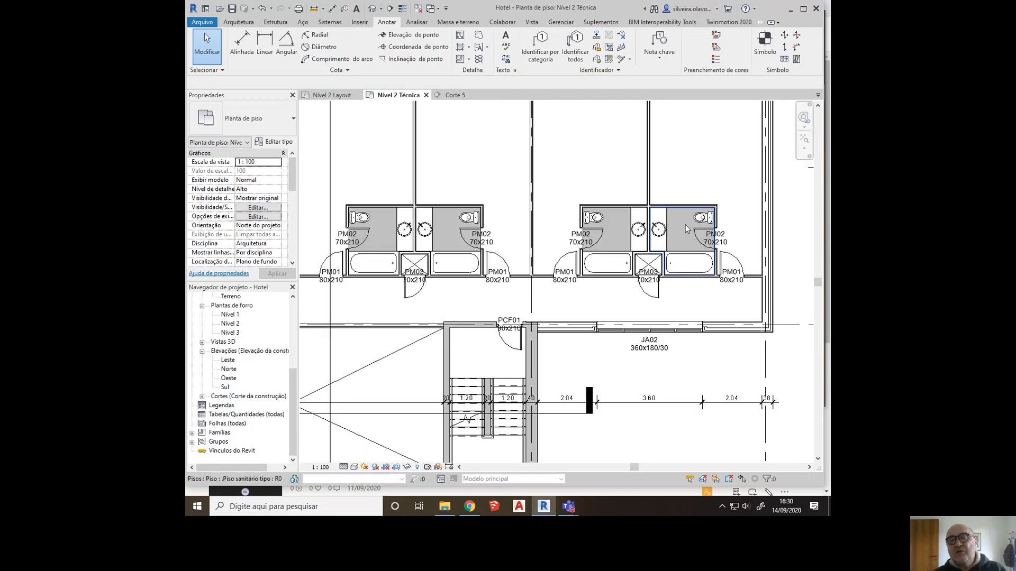
{"action": "scroll", "coordinate": [656, 317], "scroll_direction": "down", "scroll_amount": 2}
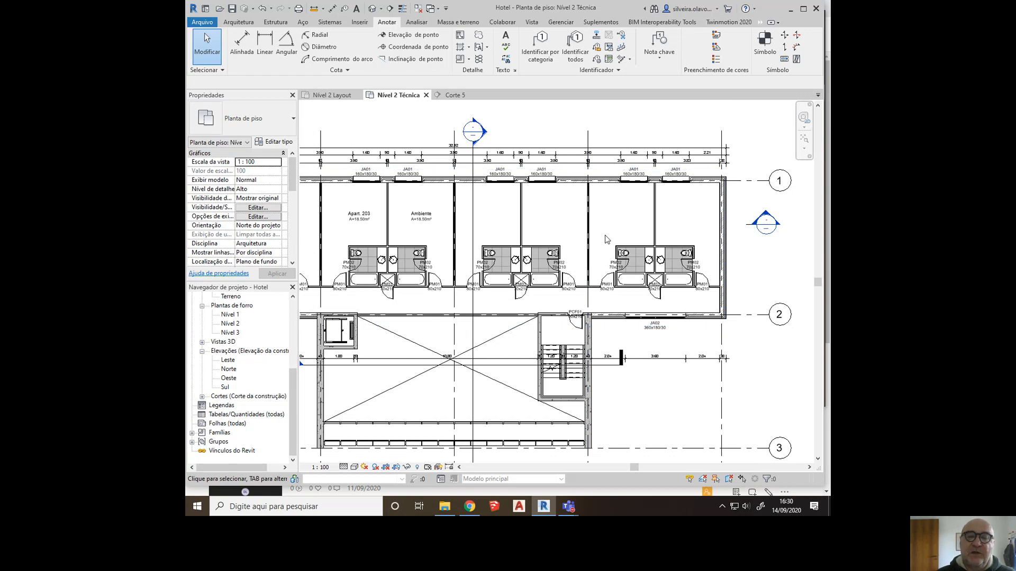
{"action": "middle_click_drag", "start_coordinate": [471, 328], "coordinate": [568, 313]}
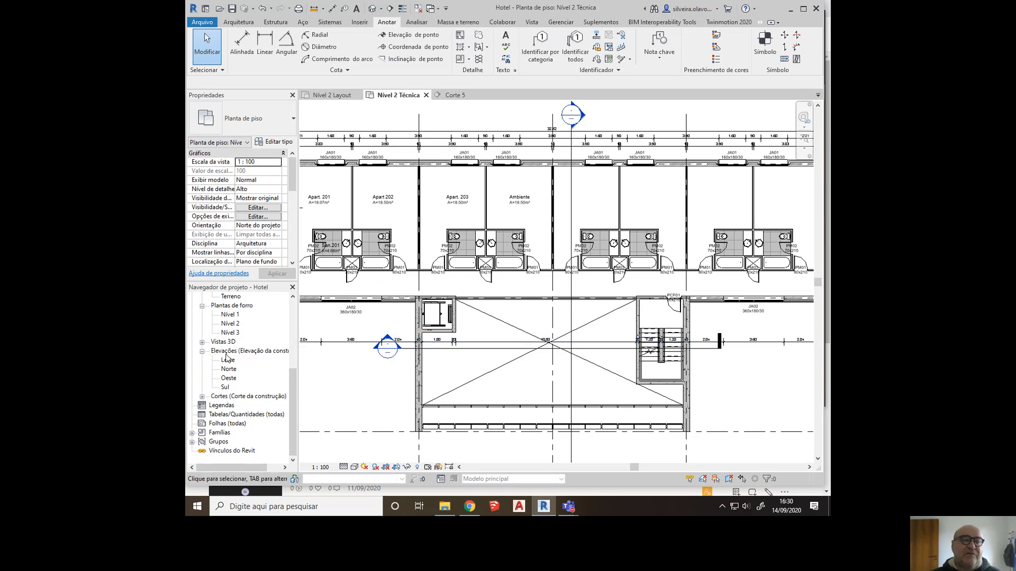
- Open the Nível 1 floor plan and show the hall between the lift and the stairwell
{"action": "scroll", "coordinate": [248, 355], "scroll_direction": "up", "scroll_amount": 5}
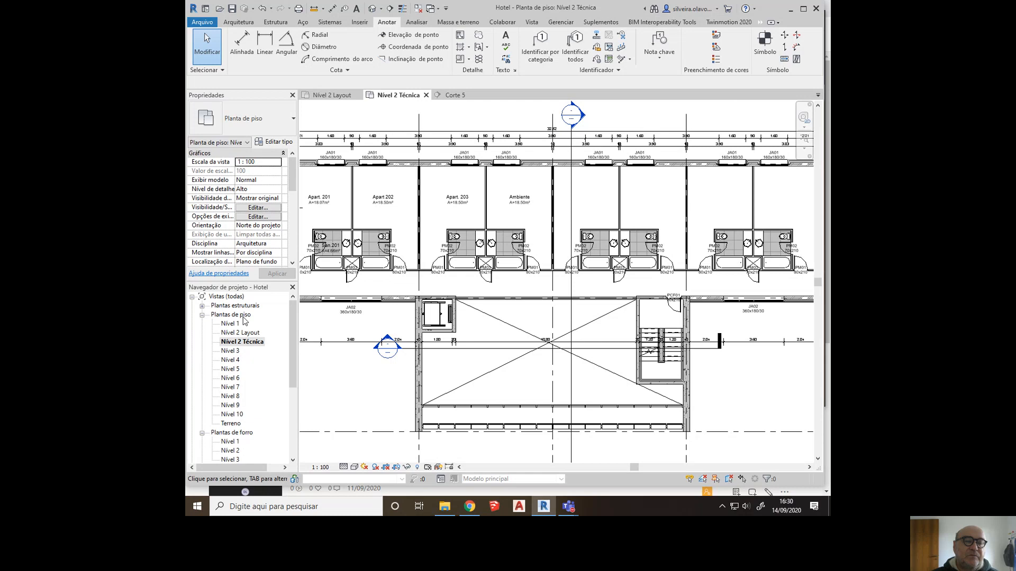
{"action": "double_click", "coordinate": [235, 325]}
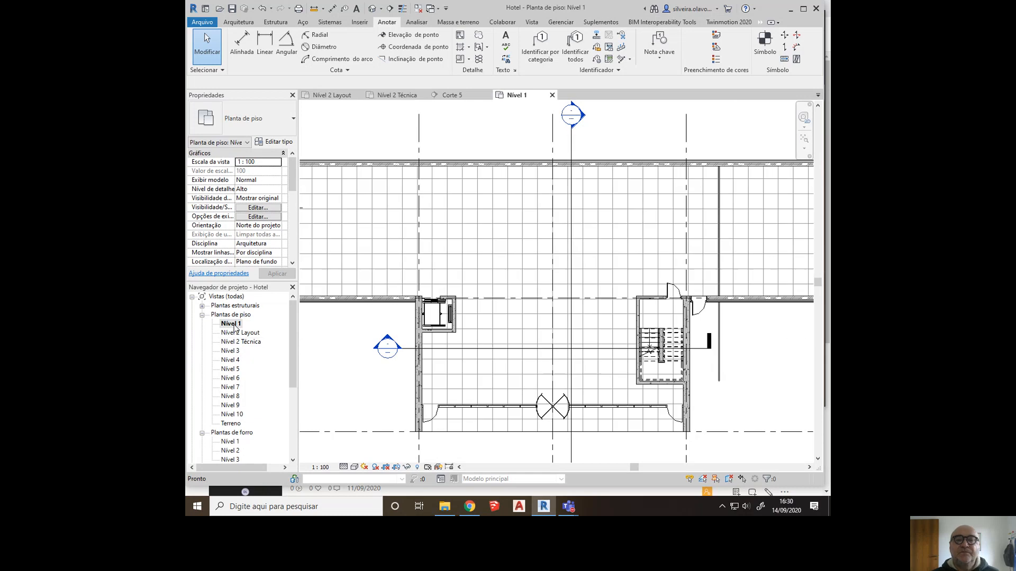
{"action": "scroll", "coordinate": [478, 313], "scroll_direction": "up", "scroll_amount": 4}
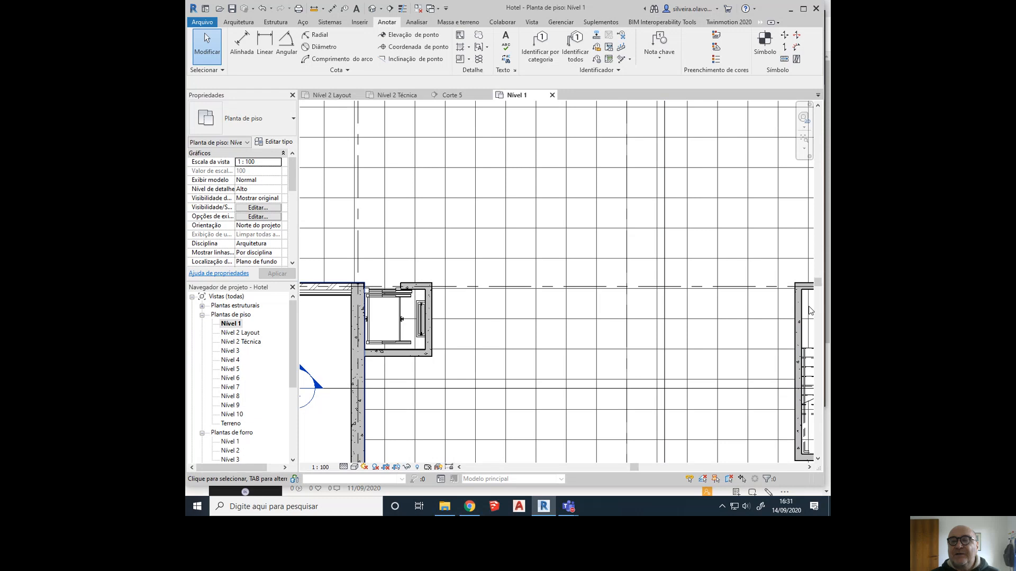
- Set the Nível 1 plan's underlay base level to Nível 2 and apply it
{"action": "scroll", "coordinate": [431, 313], "scroll_direction": "down", "scroll_amount": 2}
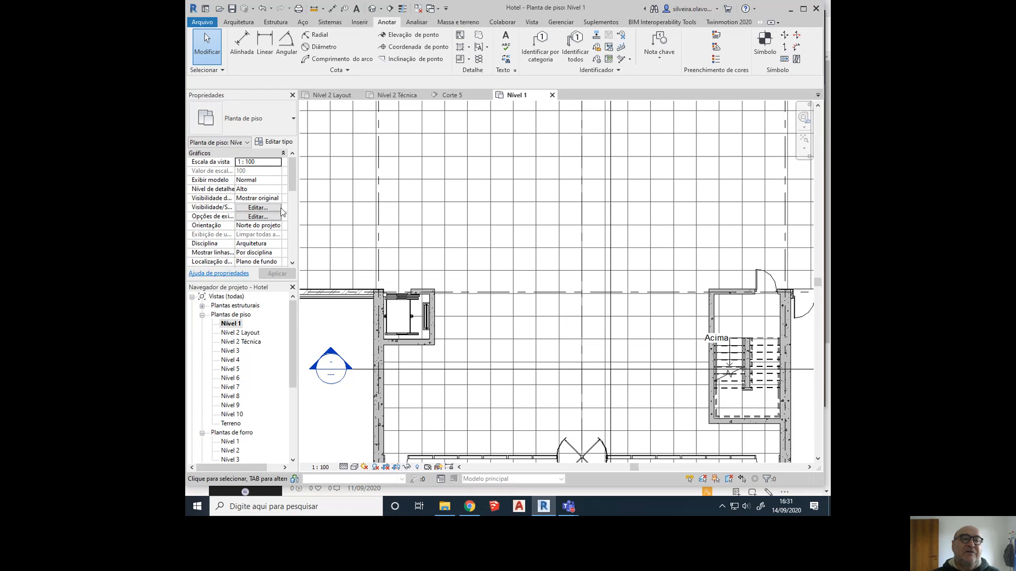
{"action": "scroll", "coordinate": [213, 227], "scroll_direction": "down", "scroll_amount": 4}
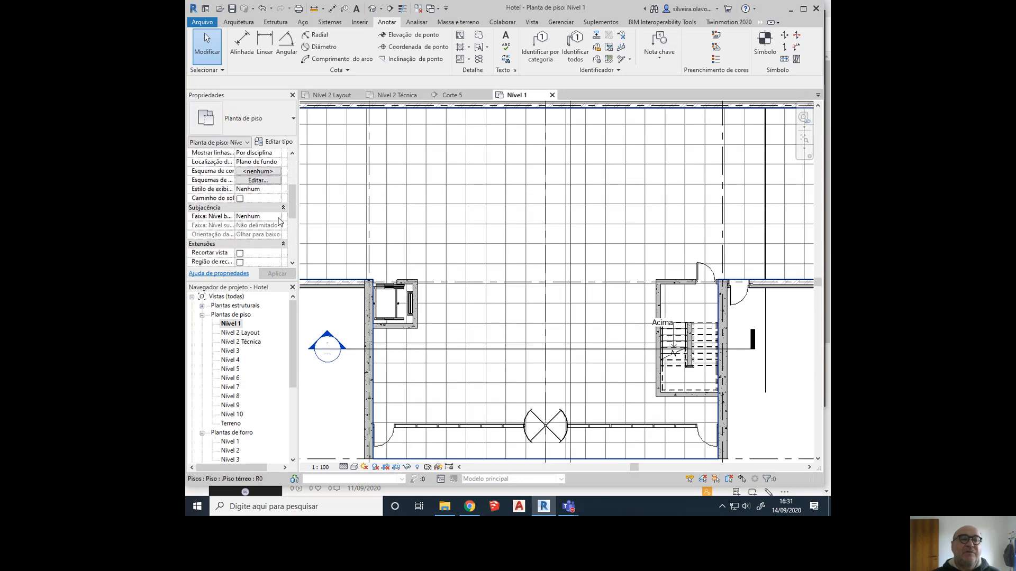
{"action": "left_click", "coordinate": [277, 217]}
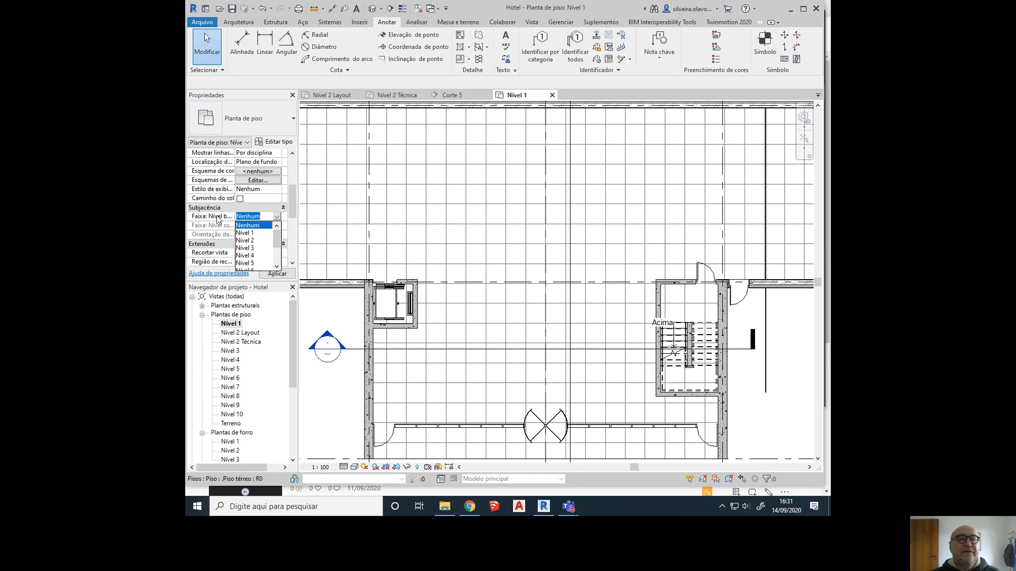
{"action": "left_click", "coordinate": [253, 241]}
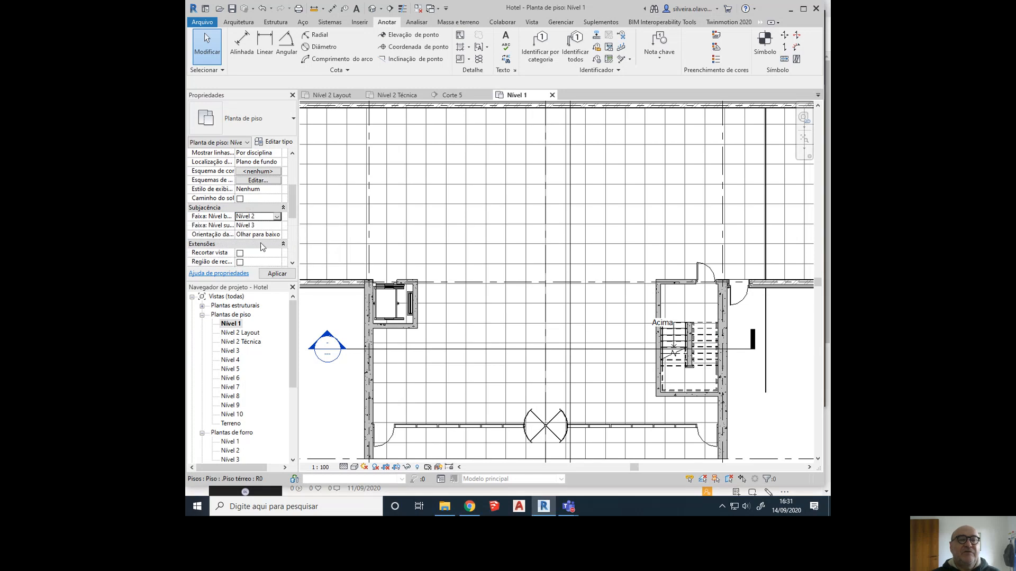
{"action": "left_click", "coordinate": [277, 275]}
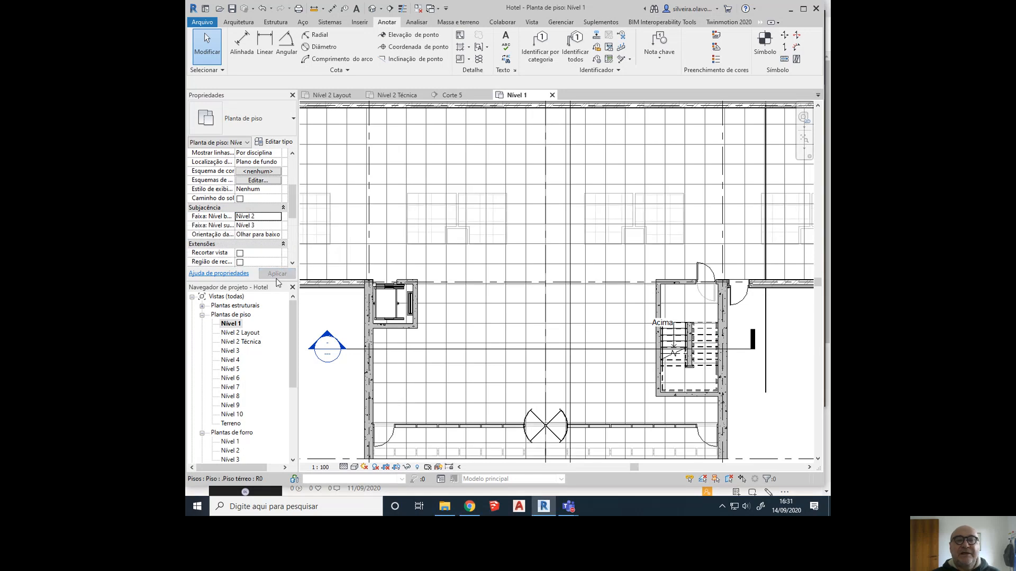
{"action": "scroll", "coordinate": [474, 324], "scroll_direction": "down", "scroll_amount": 2}
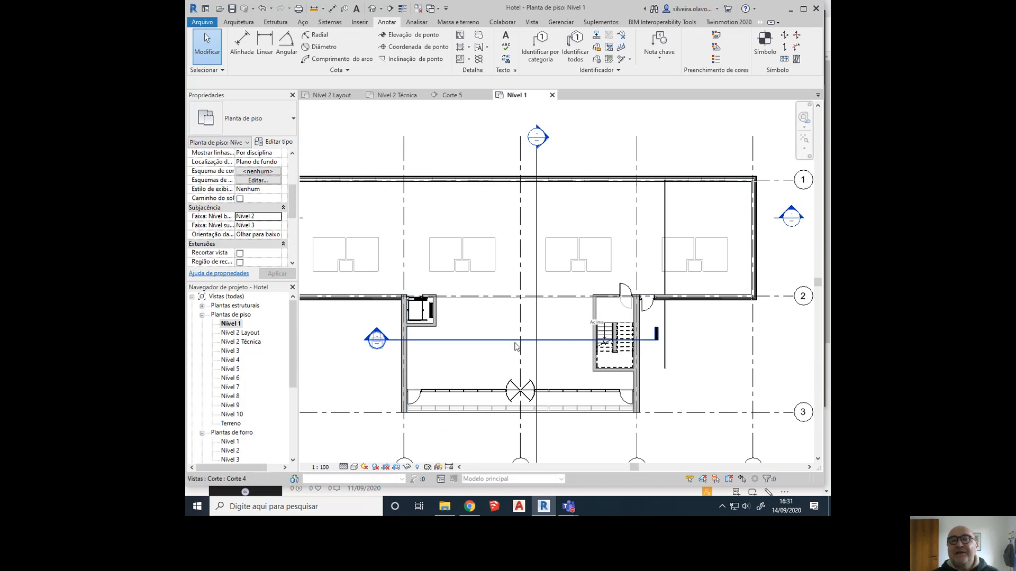
- Draw a detail line in the <Projeção> style along the upper slab edge, from the lift shaft wall to the stairwell wall
{"action": "scroll", "coordinate": [461, 299], "scroll_direction": "up", "scroll_amount": 2}
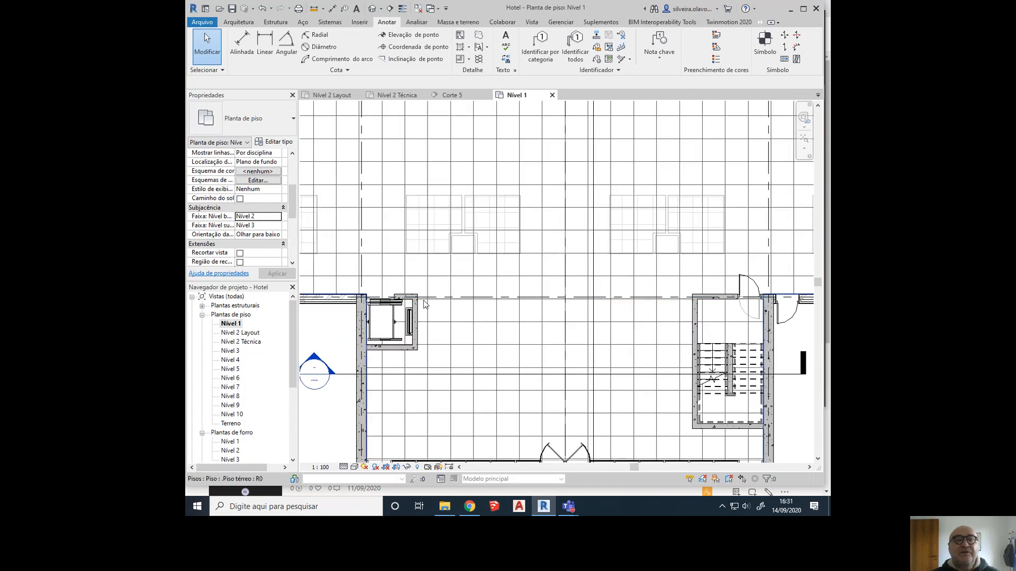
{"action": "scroll", "coordinate": [447, 307], "scroll_direction": "up", "scroll_amount": 3}
{"action": "scroll", "coordinate": [413, 312], "scroll_direction": "up", "scroll_amount": 3}
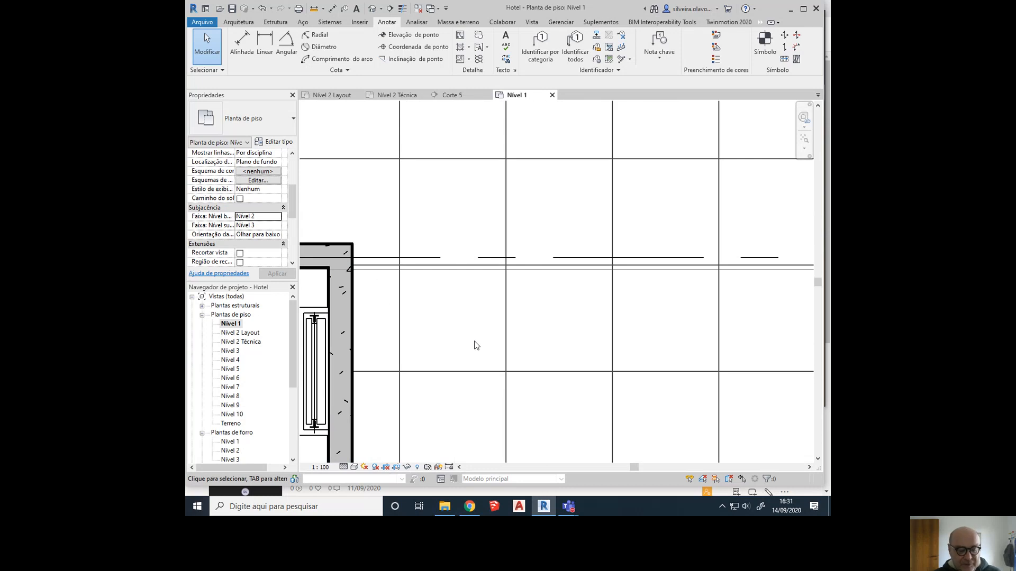
{"action": "key", "text": "d"}
{"action": "key", "text": "l"}
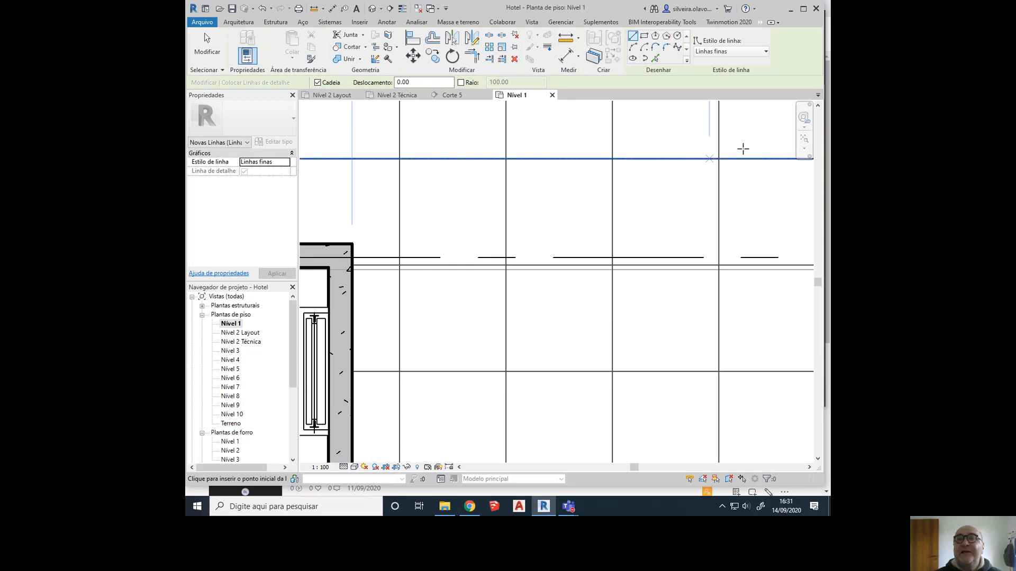
{"action": "left_click", "coordinate": [750, 53]}
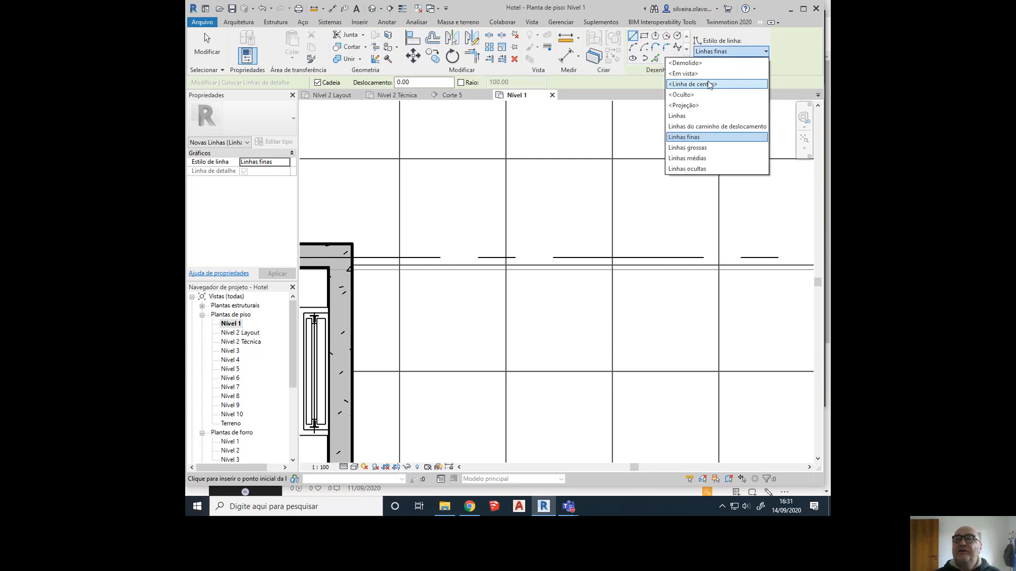
{"action": "left_click", "coordinate": [692, 105]}
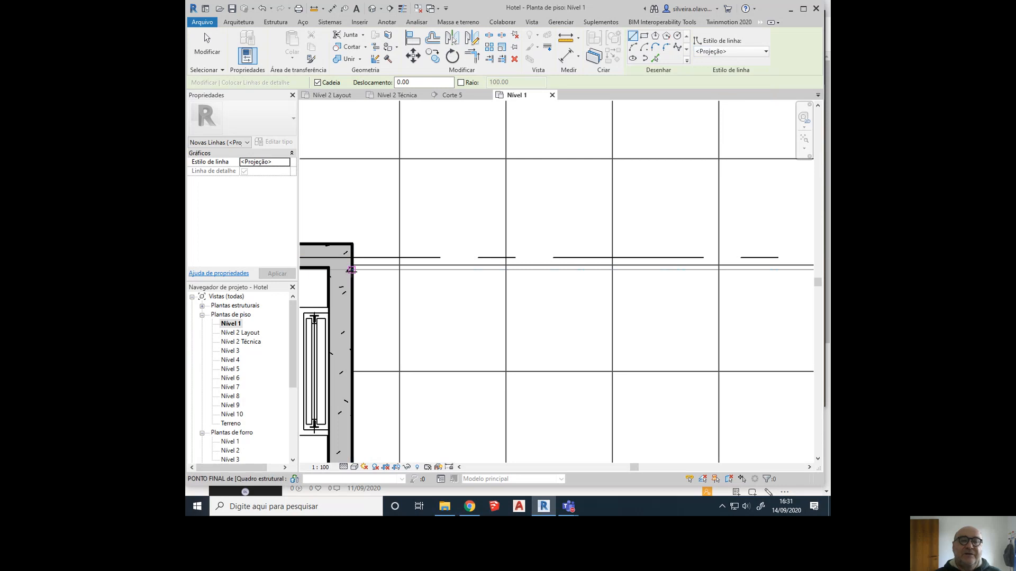
{"action": "left_click", "coordinate": [351, 270]}
{"action": "scroll", "coordinate": [384, 315], "scroll_direction": "down", "scroll_amount": 3}
{"action": "middle_click_drag", "start_coordinate": [672, 334], "coordinate": [349, 302]}
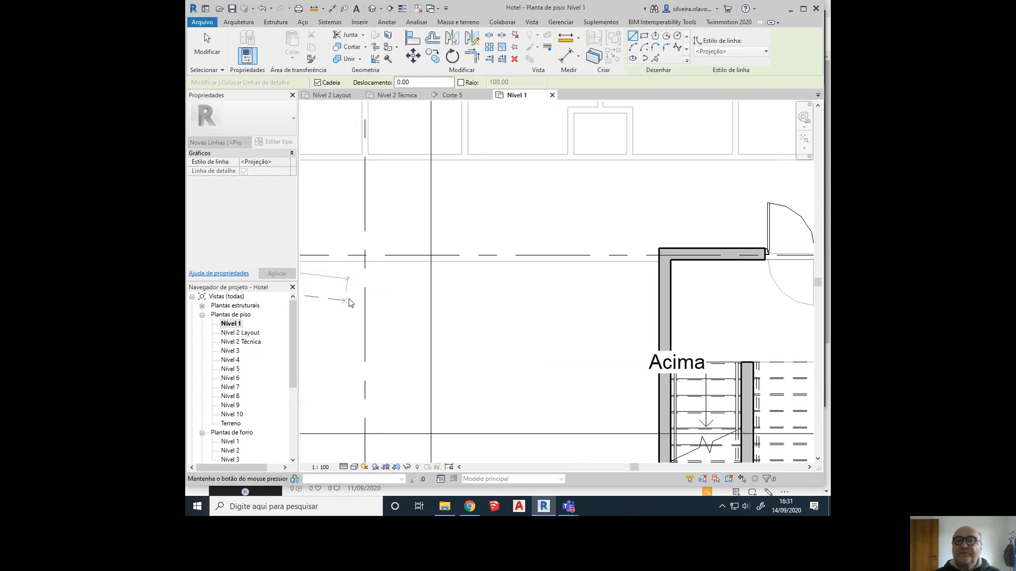
{"action": "scroll", "coordinate": [666, 268], "scroll_direction": "up", "scroll_amount": 3}
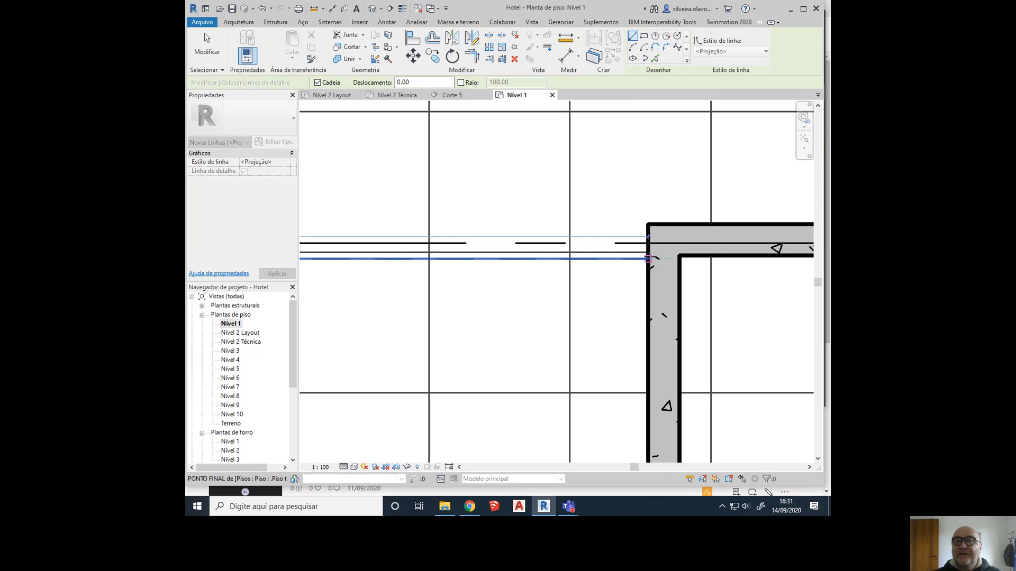
{"action": "left_click", "coordinate": [647, 258]}
{"action": "key", "text": "Escape"}
{"action": "scroll", "coordinate": [624, 297], "scroll_direction": "down", "scroll_amount": 1}
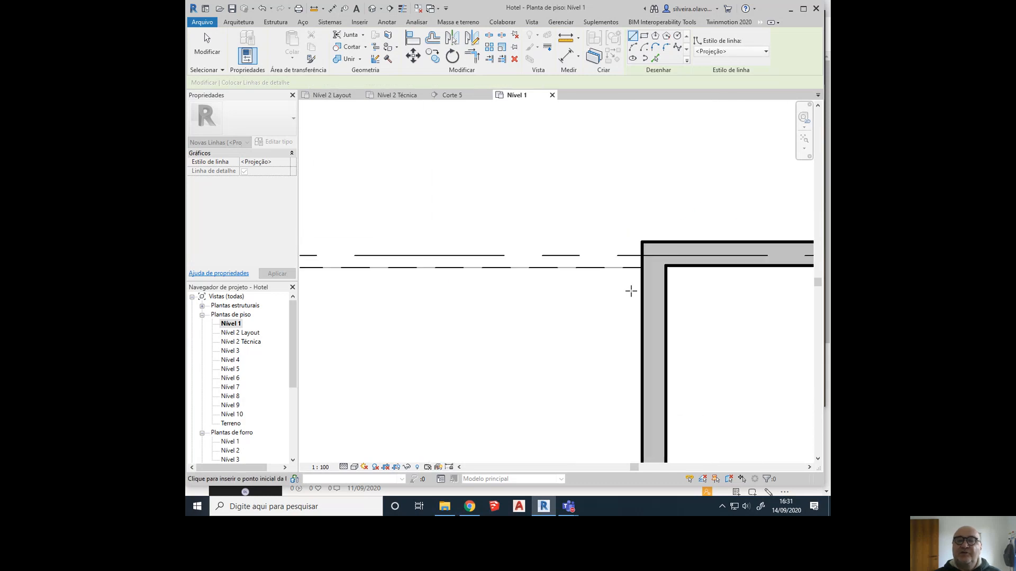
{"action": "scroll", "coordinate": [631, 291], "scroll_direction": "down", "scroll_amount": 3}
{"action": "middle_click_drag", "start_coordinate": [498, 324], "coordinate": [638, 291]}
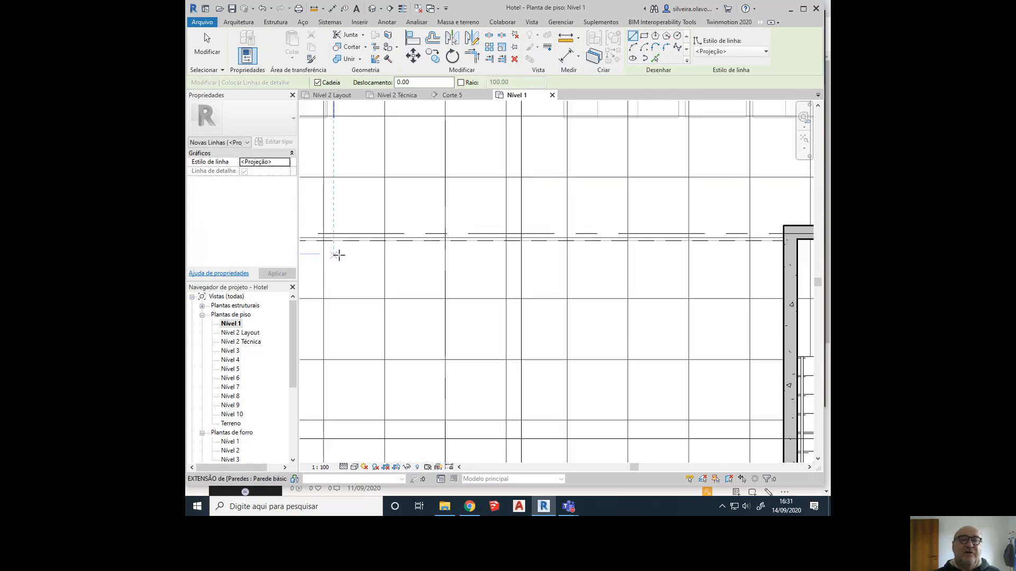
{"action": "key", "text": "Escape"}
- Set the plan's underlay base level to Nenhum
{"action": "scroll", "coordinate": [560, 281], "scroll_direction": "down", "scroll_amount": 3}
{"action": "scroll", "coordinate": [229, 219], "scroll_direction": "down", "scroll_amount": 2}
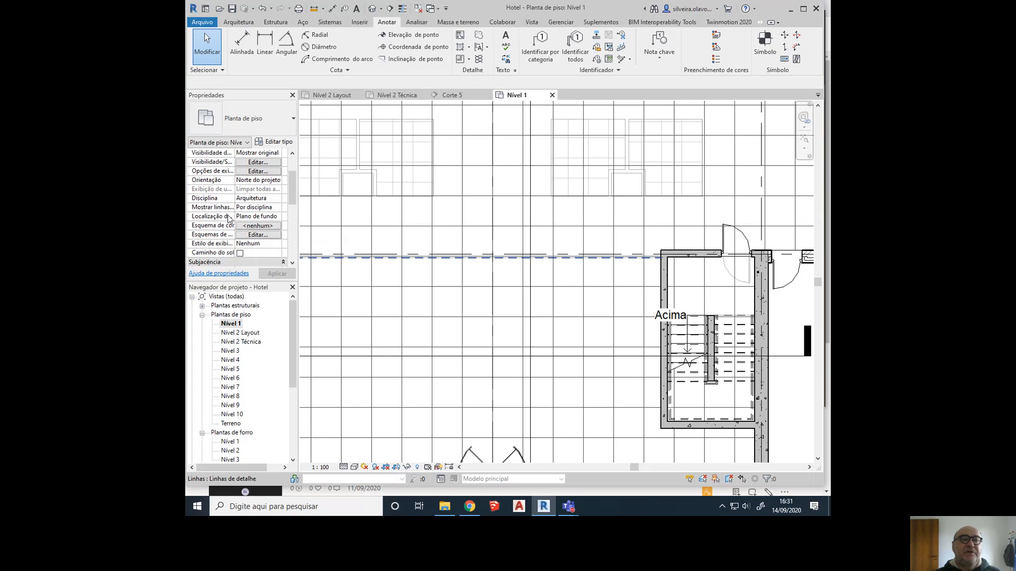
{"action": "scroll", "coordinate": [228, 219], "scroll_direction": "down", "scroll_amount": 2}
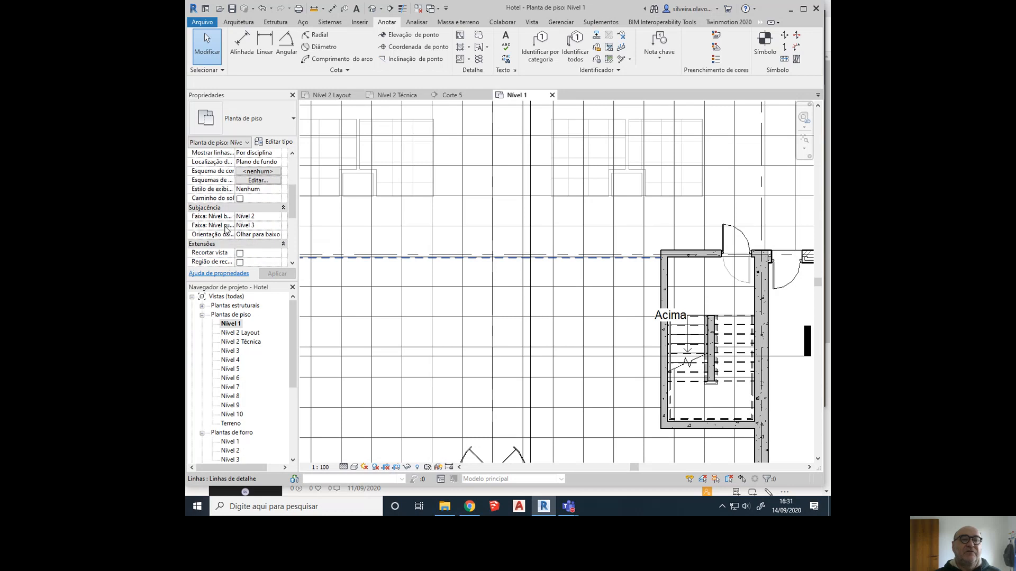
{"action": "left_click", "coordinate": [279, 220]}
{"action": "left_click", "coordinate": [277, 216]}
{"action": "left_click", "coordinate": [255, 226]}
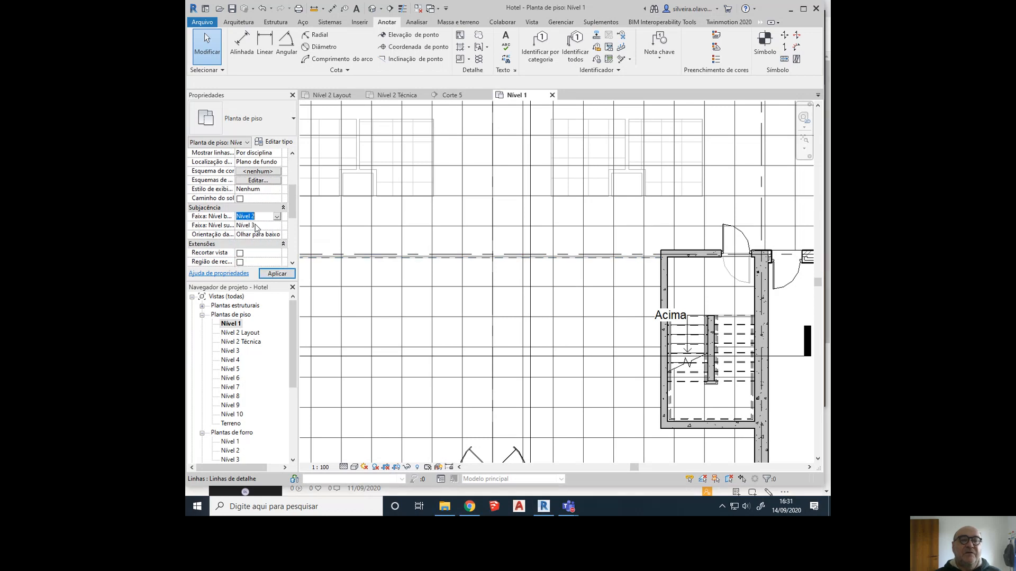
- Try the <Demolido> line style on the dashed line between the lift and the stairwell
{"action": "scroll", "coordinate": [402, 277], "scroll_direction": "up", "scroll_amount": 6}
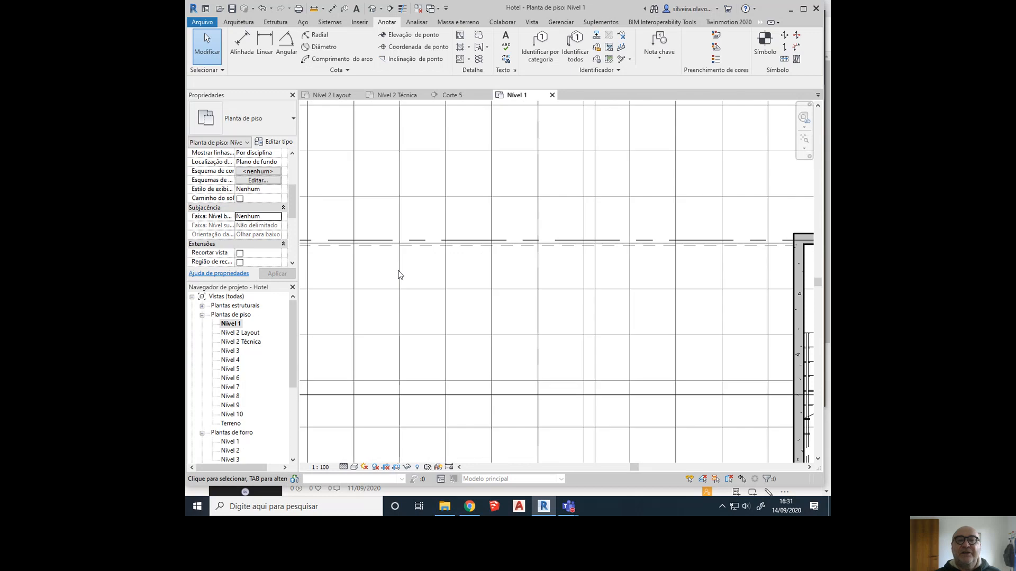
{"action": "scroll", "coordinate": [710, 268], "scroll_direction": "up", "scroll_amount": 4}
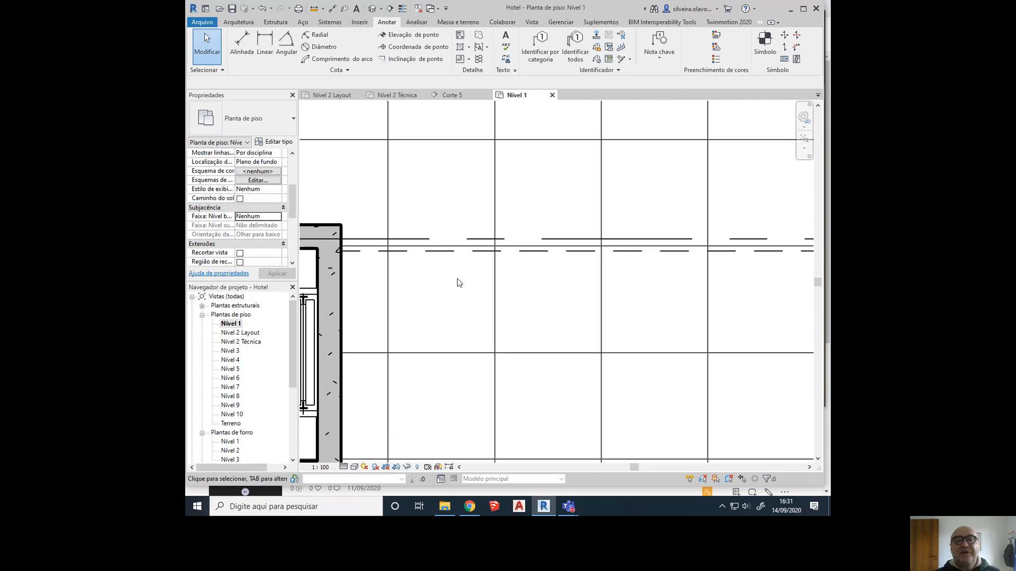
{"action": "left_click", "coordinate": [555, 256]}
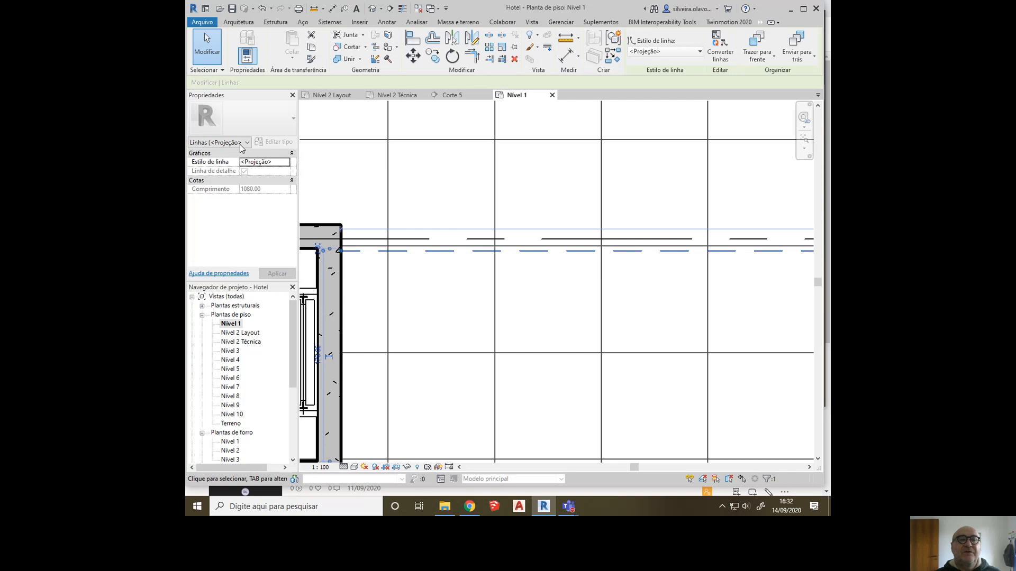
{"action": "left_click", "coordinate": [263, 162]}
{"action": "left_click", "coordinate": [285, 162]}
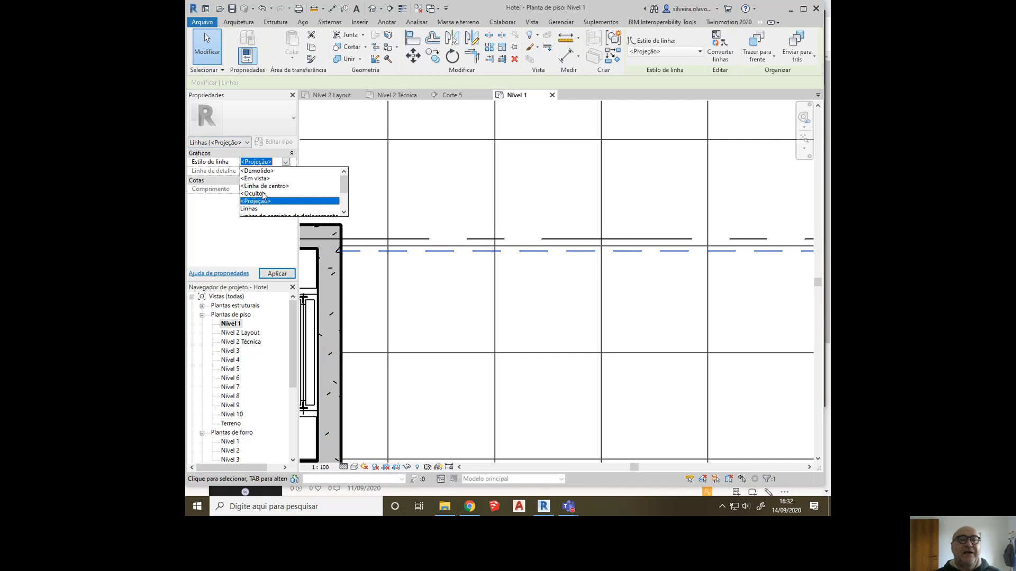
{"action": "left_click", "coordinate": [259, 171]}
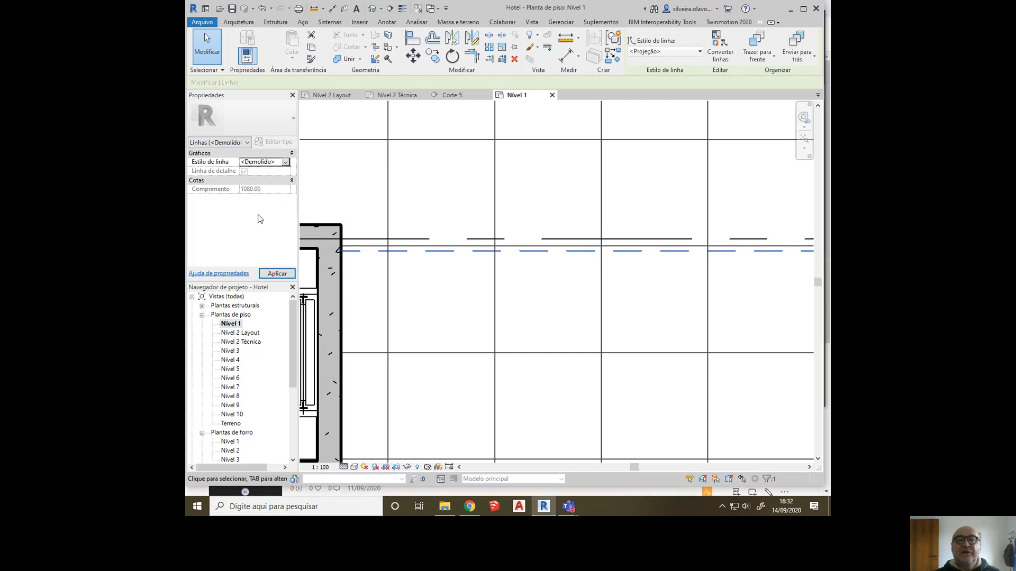
{"action": "left_click", "coordinate": [285, 162]}
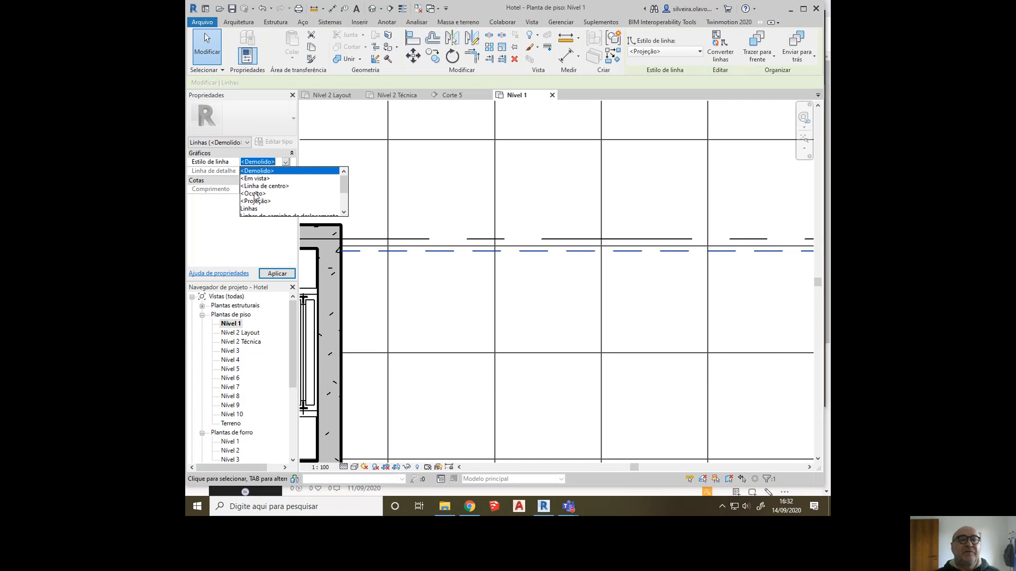
{"action": "left_click", "coordinate": [461, 294]}
- Change the style of the line between the lift and the stairwell to Linhas grossas
{"action": "left_click", "coordinate": [403, 252]}
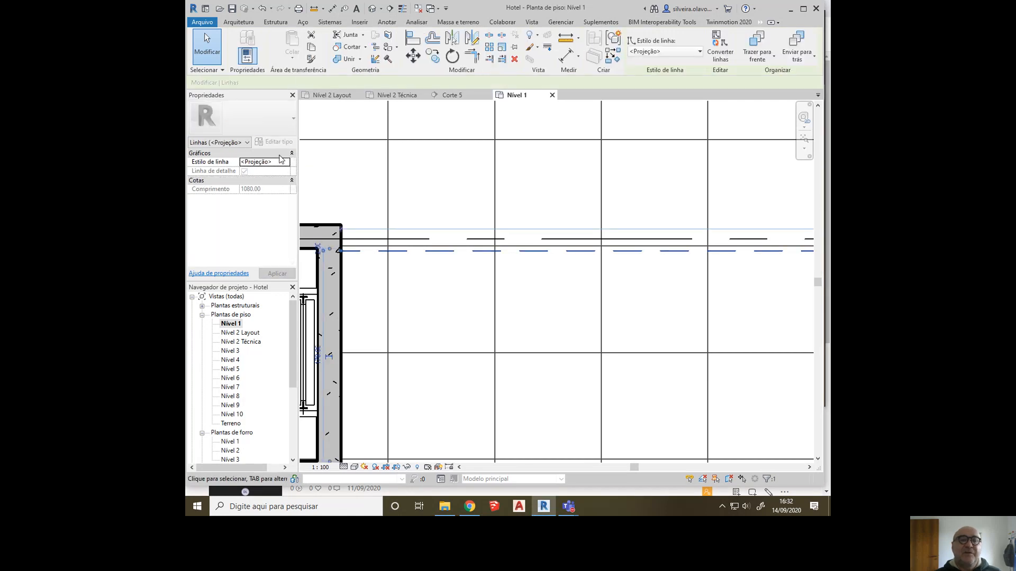
{"action": "left_click", "coordinate": [285, 162]}
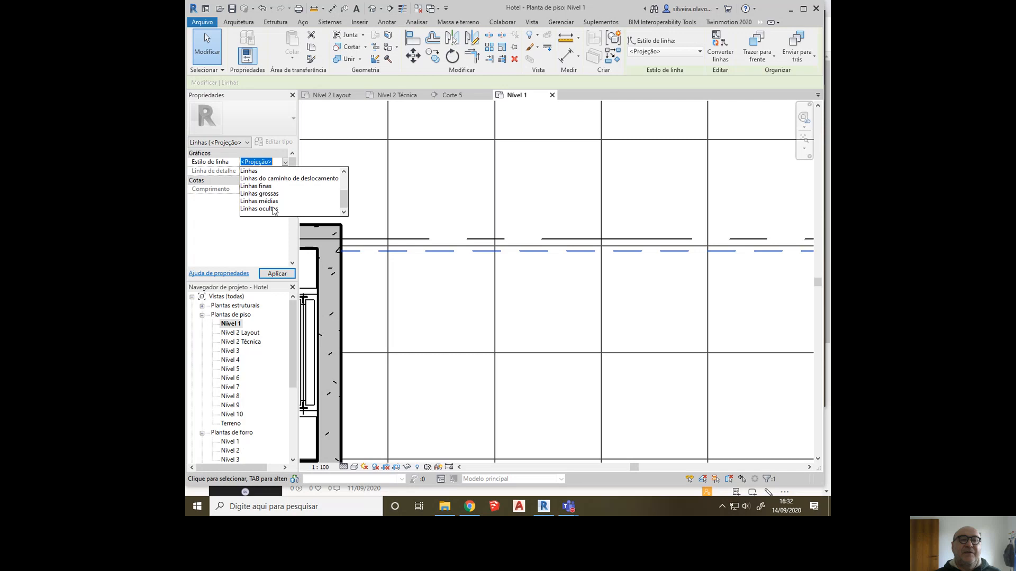
{"action": "left_click", "coordinate": [270, 194]}
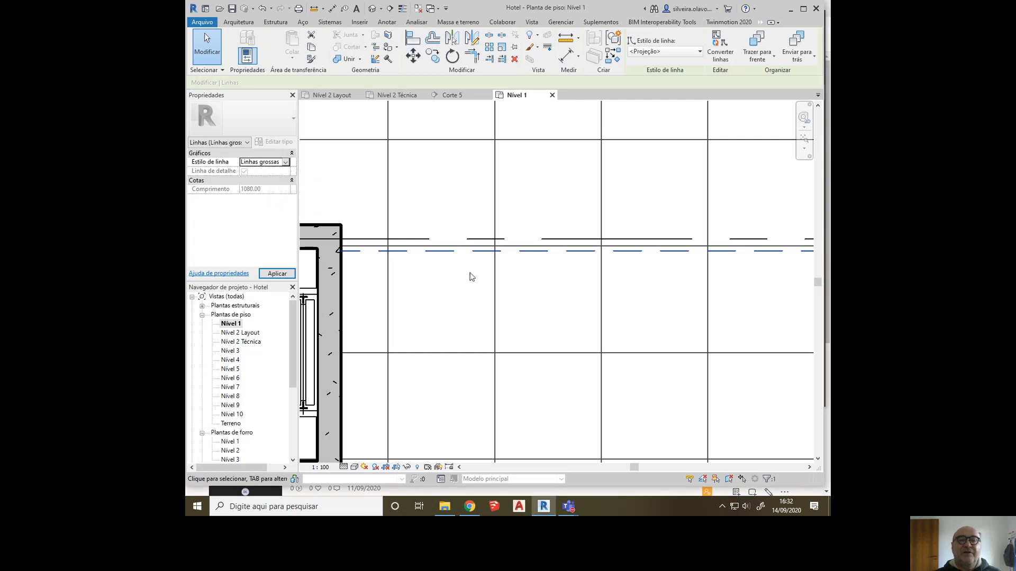
{"action": "left_click", "coordinate": [443, 287]}
{"action": "scroll", "coordinate": [390, 274], "scroll_direction": "down", "scroll_amount": 5}
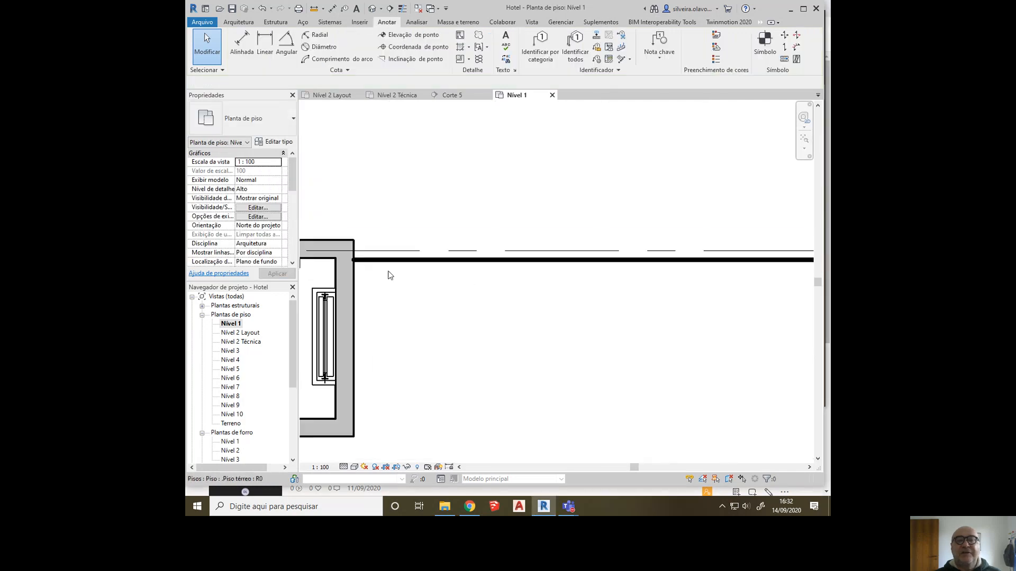
- Set the thick line between the lift and the stairwell back to the <Projeção> style
{"action": "left_click", "coordinate": [613, 268]}
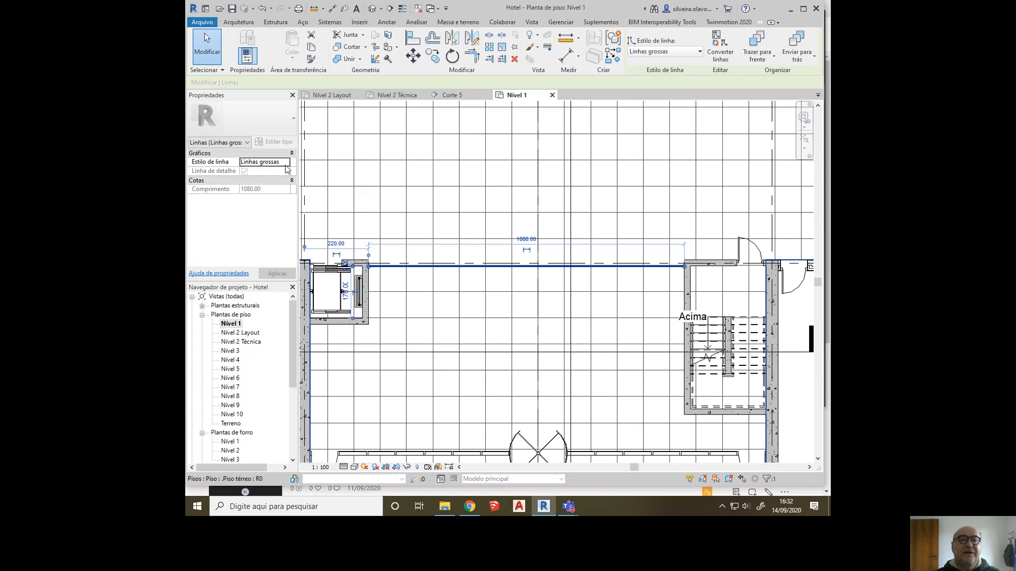
{"action": "left_click", "coordinate": [285, 164]}
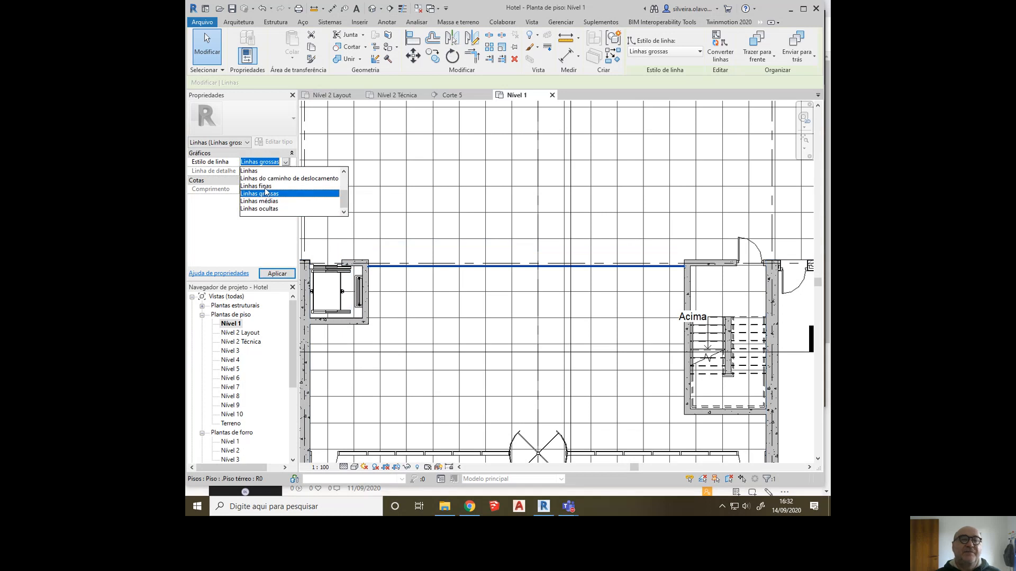
{"action": "scroll", "coordinate": [266, 192], "scroll_direction": "up", "scroll_amount": 3}
{"action": "left_click", "coordinate": [265, 187]}
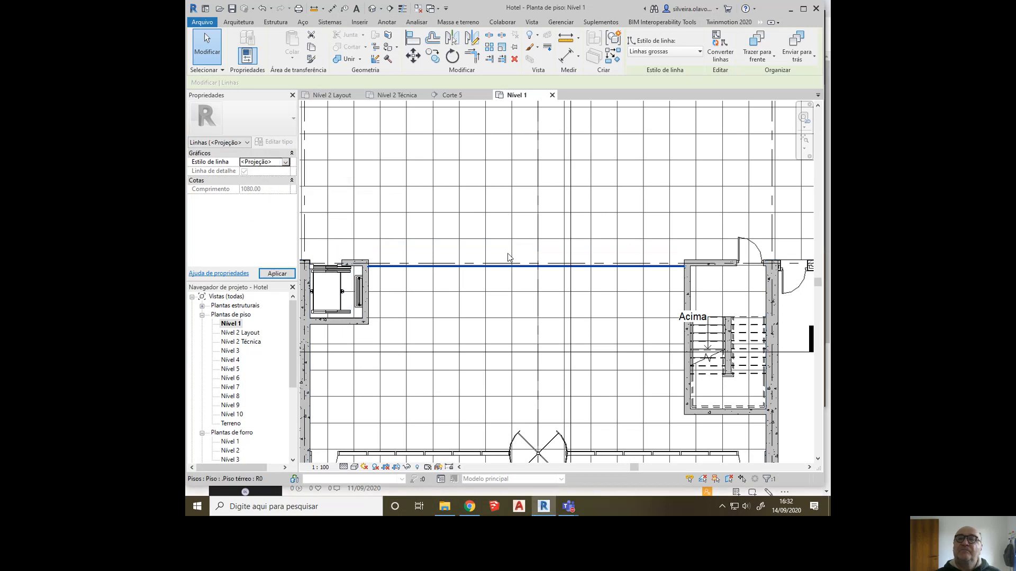
{"action": "left_click", "coordinate": [487, 286]}
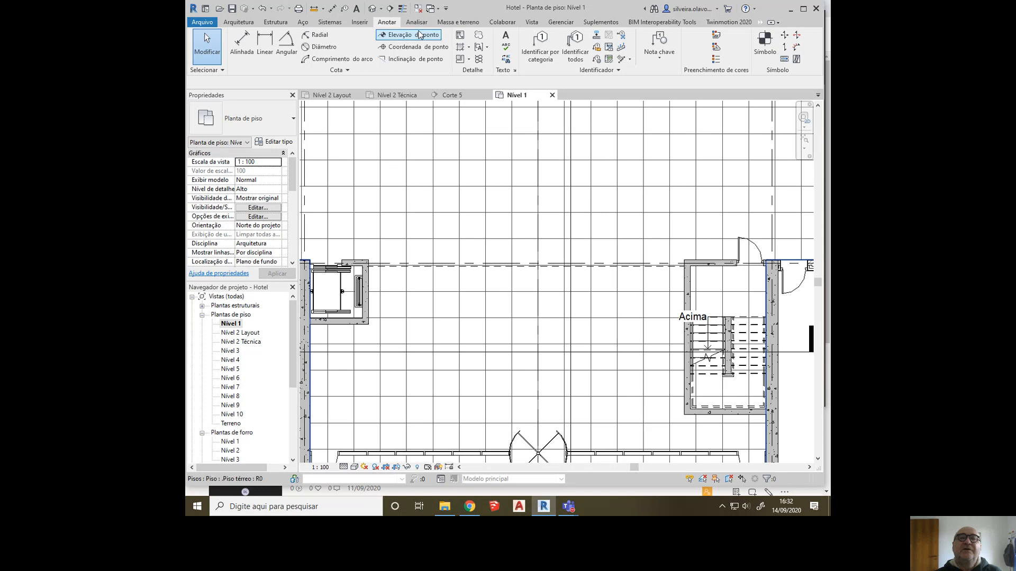
- Open the project's line patterns and look through the whole list of available patterns
{"action": "left_click", "coordinate": [561, 22]}
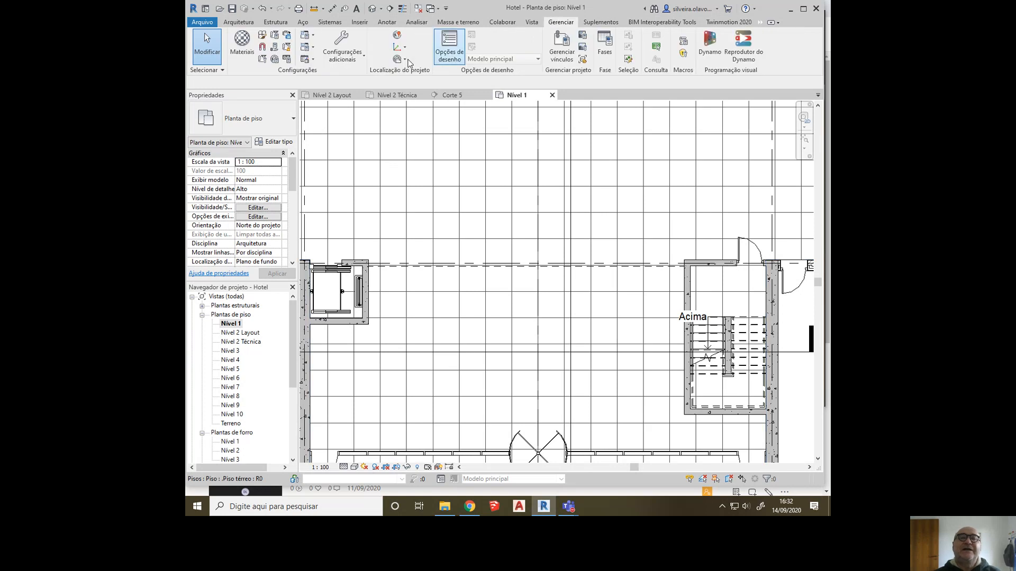
{"action": "left_click", "coordinate": [339, 60]}
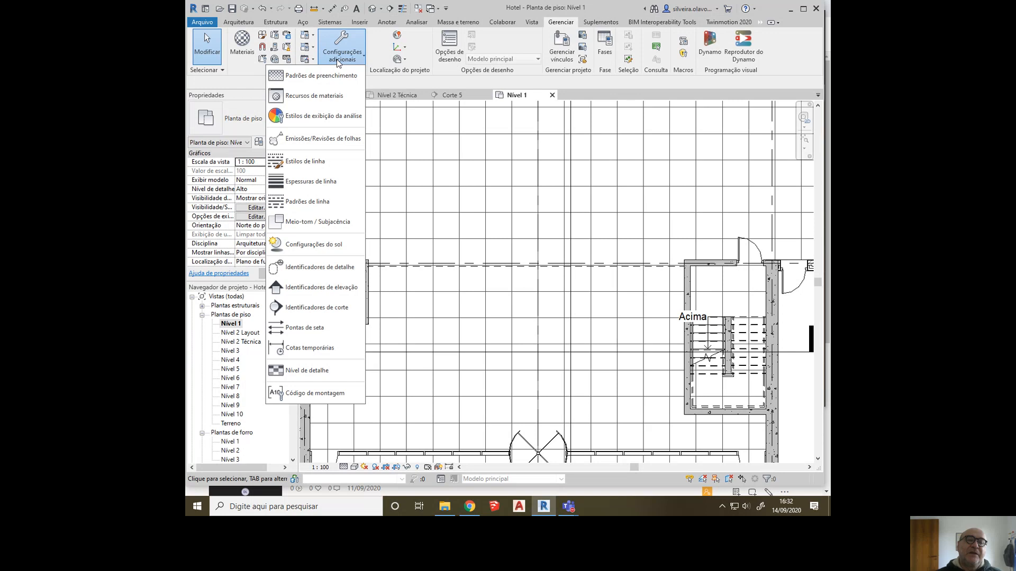
{"action": "left_click", "coordinate": [319, 201]}
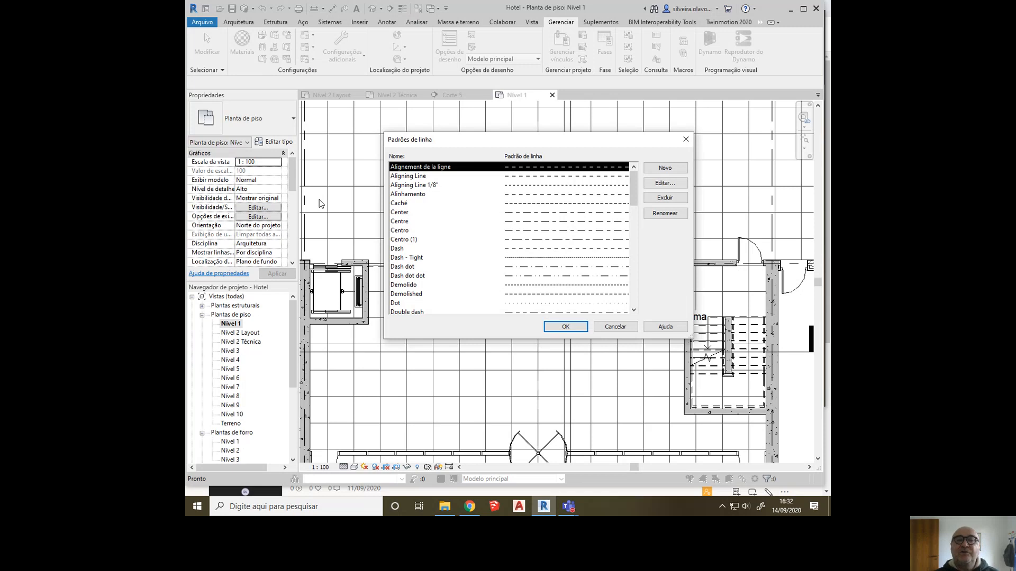
{"action": "scroll", "coordinate": [468, 233], "scroll_direction": "down", "scroll_amount": 6}
{"action": "scroll", "coordinate": [473, 248], "scroll_direction": "up", "scroll_amount": 6}
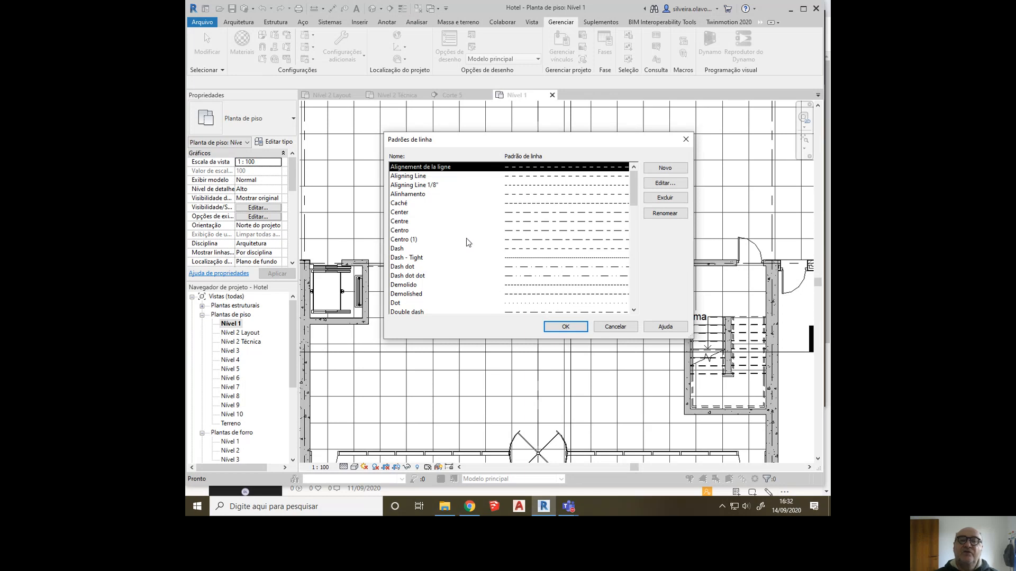
{"action": "scroll", "coordinate": [466, 241], "scroll_direction": "down", "scroll_amount": 4}
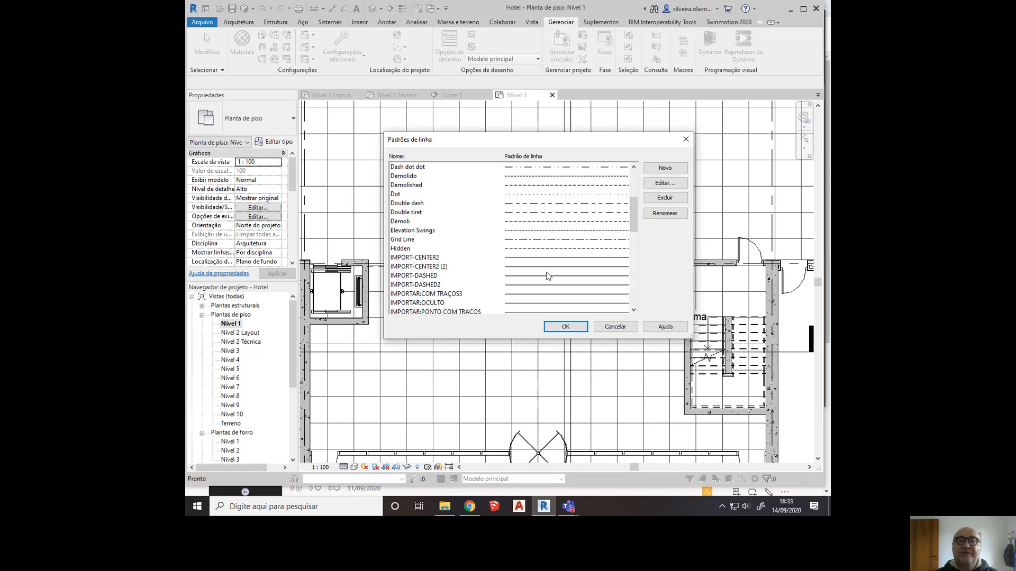
{"action": "scroll", "coordinate": [545, 275], "scroll_direction": "down", "scroll_amount": 4}
{"action": "scroll", "coordinate": [452, 221], "scroll_direction": "up", "scroll_amount": 1}
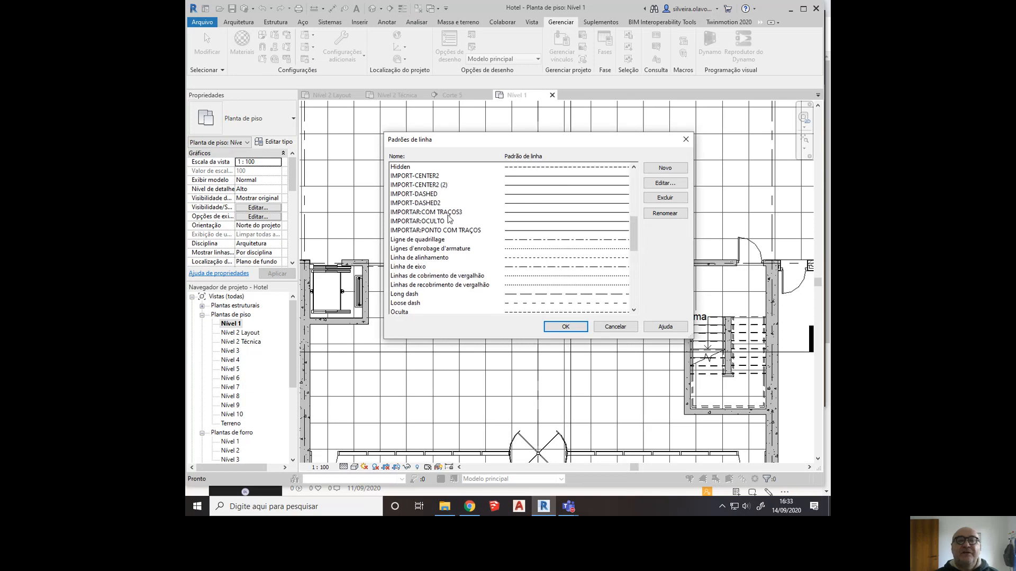
{"action": "scroll", "coordinate": [449, 218], "scroll_direction": "down", "scroll_amount": 10}
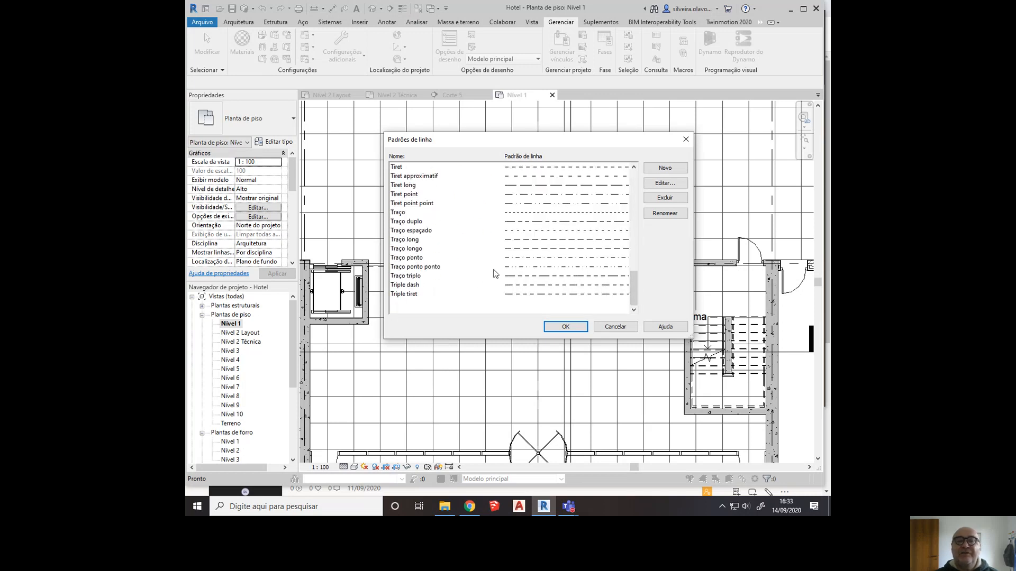
{"action": "scroll", "coordinate": [494, 271], "scroll_direction": "up", "scroll_amount": 7}
{"action": "scroll", "coordinate": [488, 277], "scroll_direction": "down", "scroll_amount": 8}
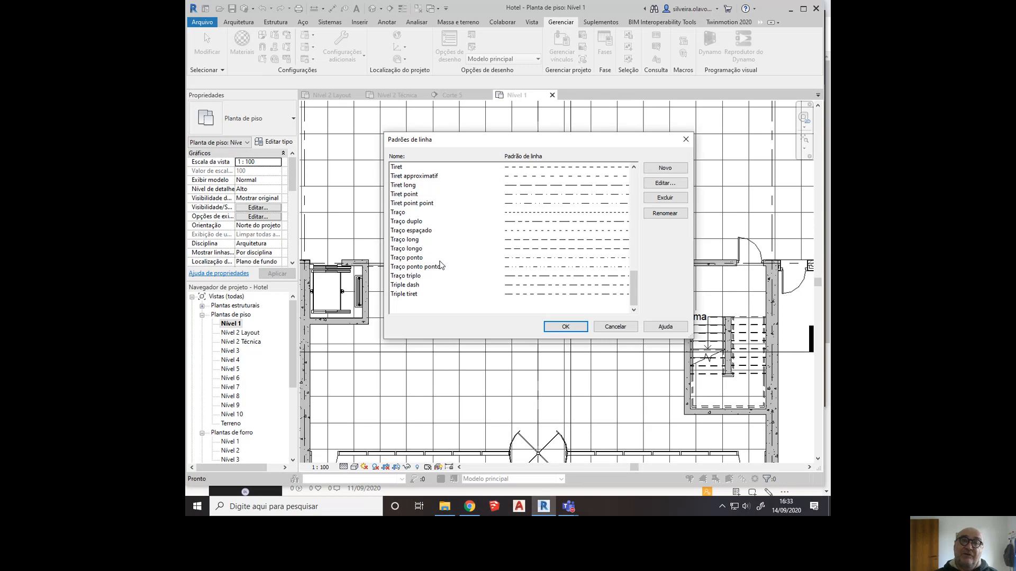
{"action": "scroll", "coordinate": [486, 257], "scroll_direction": "up", "scroll_amount": 8}
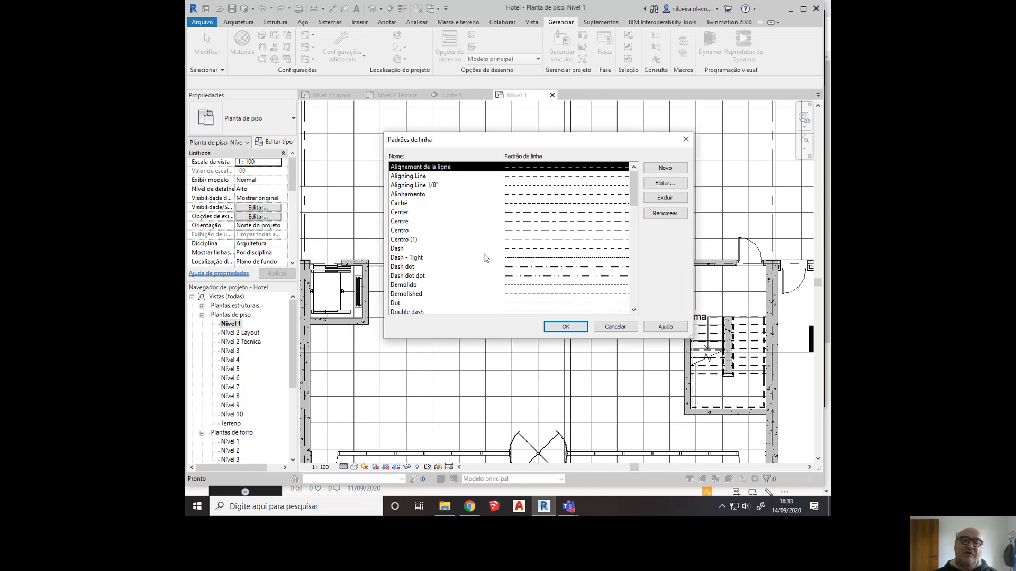
- Inspect the dash and space definitions of the Alinhamento and Centro line patterns, leaving both without saving changes
{"action": "left_click", "coordinate": [520, 194]}
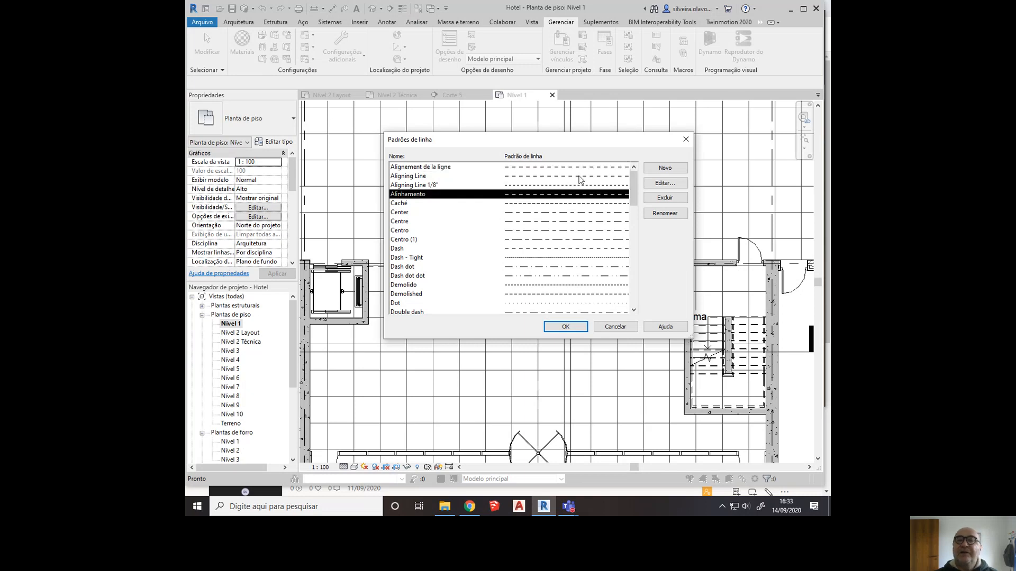
{"action": "left_click", "coordinate": [670, 183]}
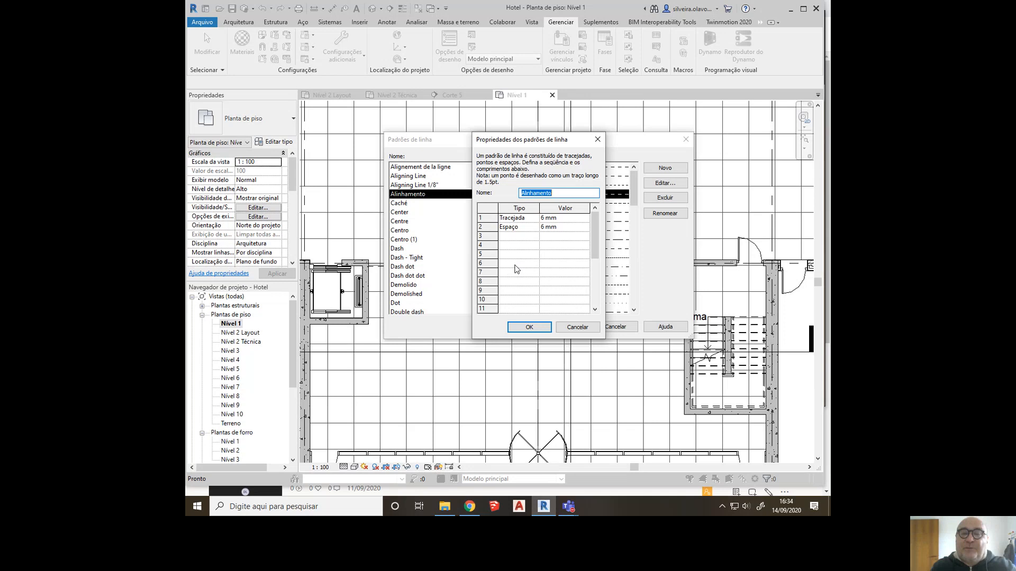
{"action": "left_click", "coordinate": [583, 329]}
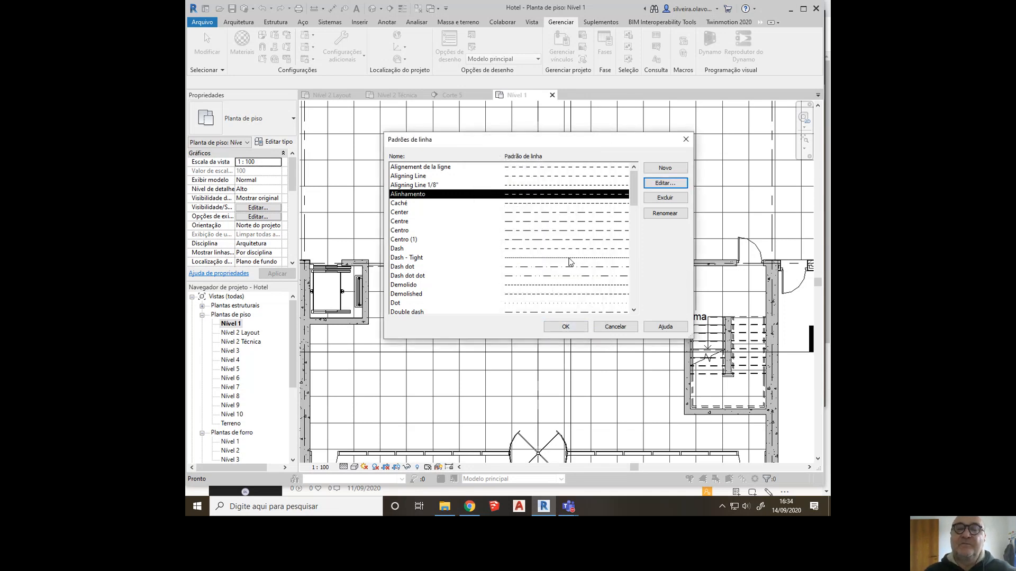
{"action": "left_click", "coordinate": [537, 214]}
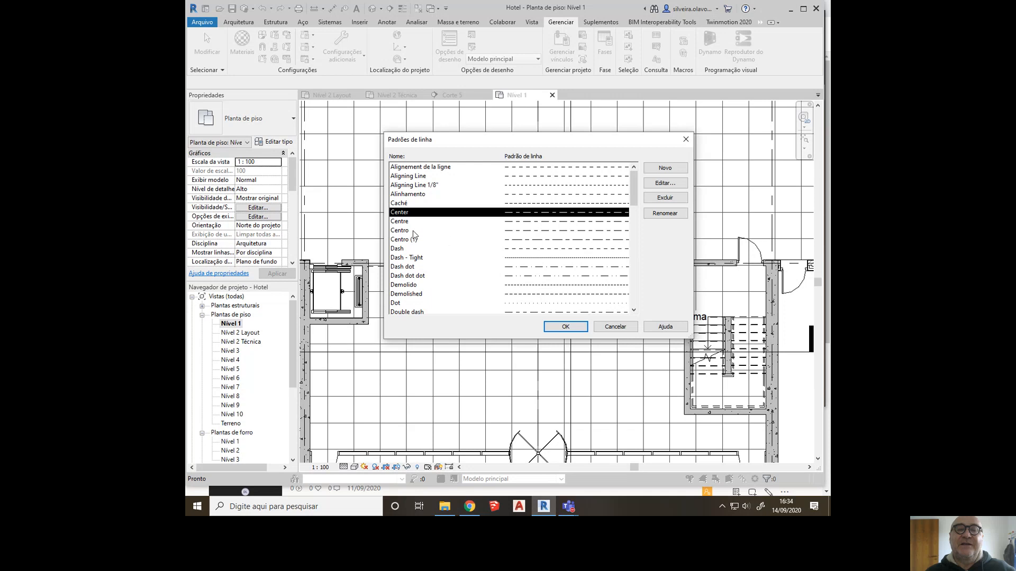
{"action": "left_click", "coordinate": [541, 231]}
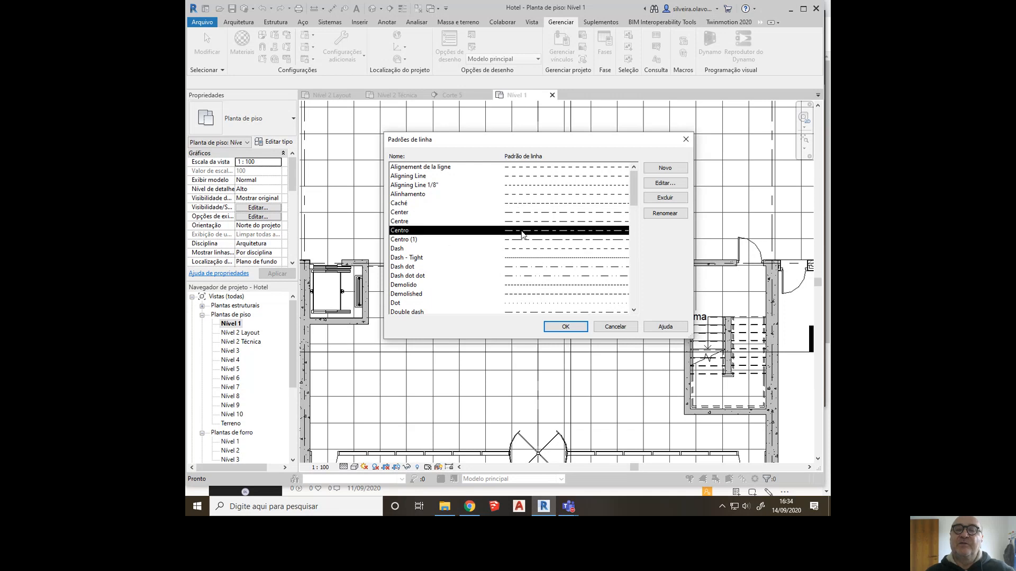
{"action": "left_click", "coordinate": [672, 186]}
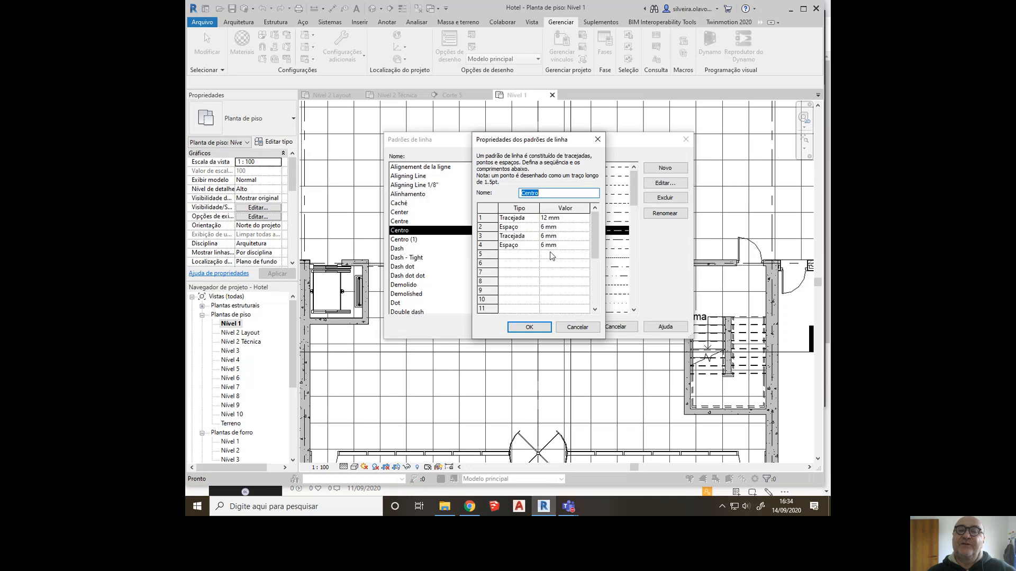
{"action": "left_click", "coordinate": [573, 329]}
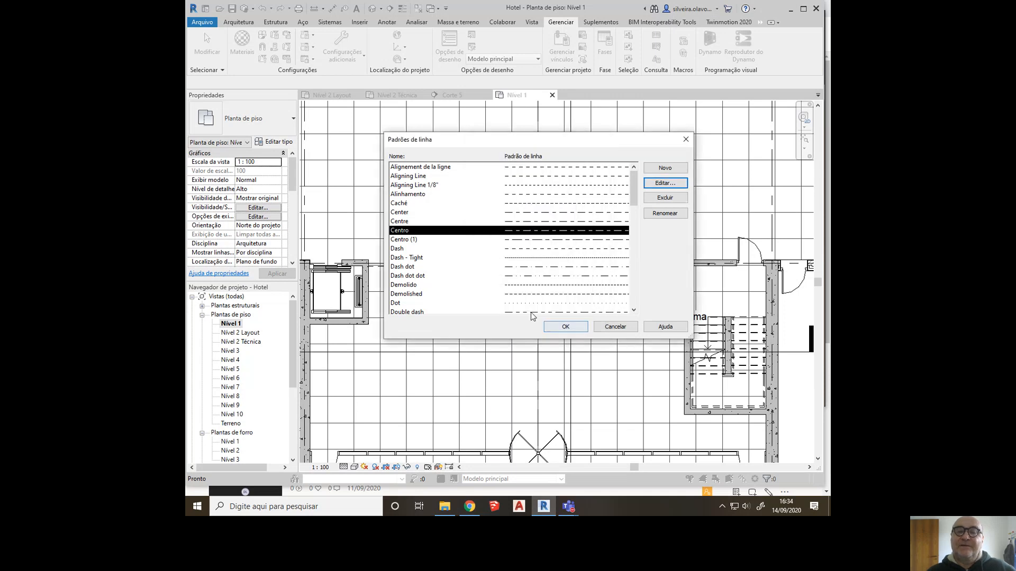
- Inspect the definition of the Dash dot line pattern, look over the remaining patterns and close the list without saving
{"action": "left_click", "coordinate": [520, 267]}
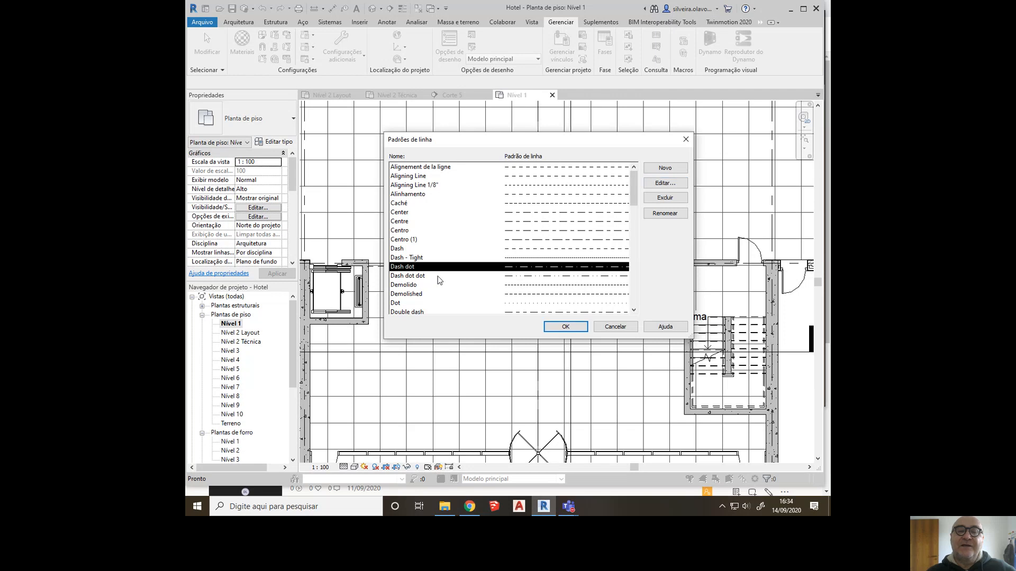
{"action": "left_click", "coordinate": [664, 183]}
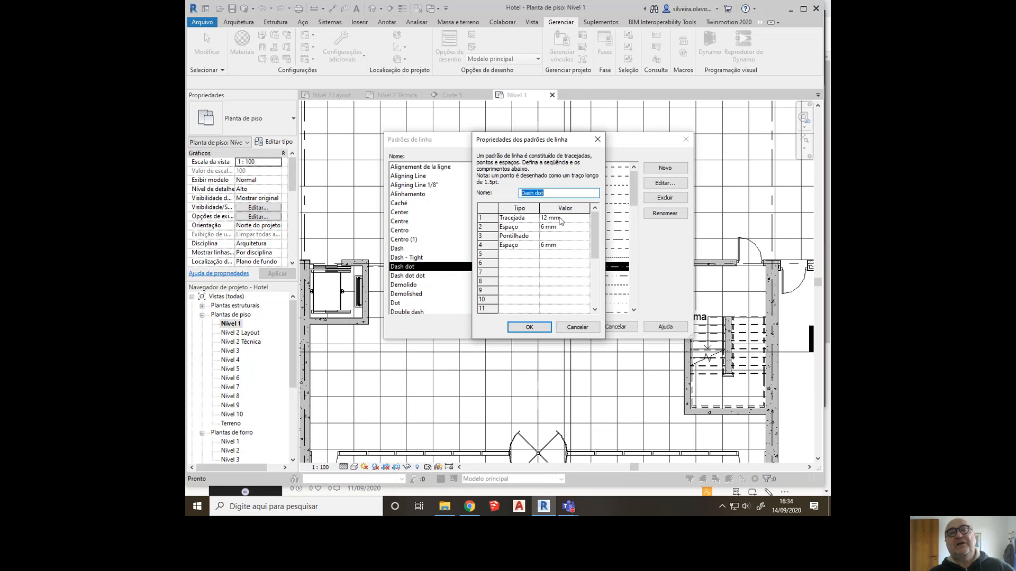
{"action": "left_click", "coordinate": [582, 326]}
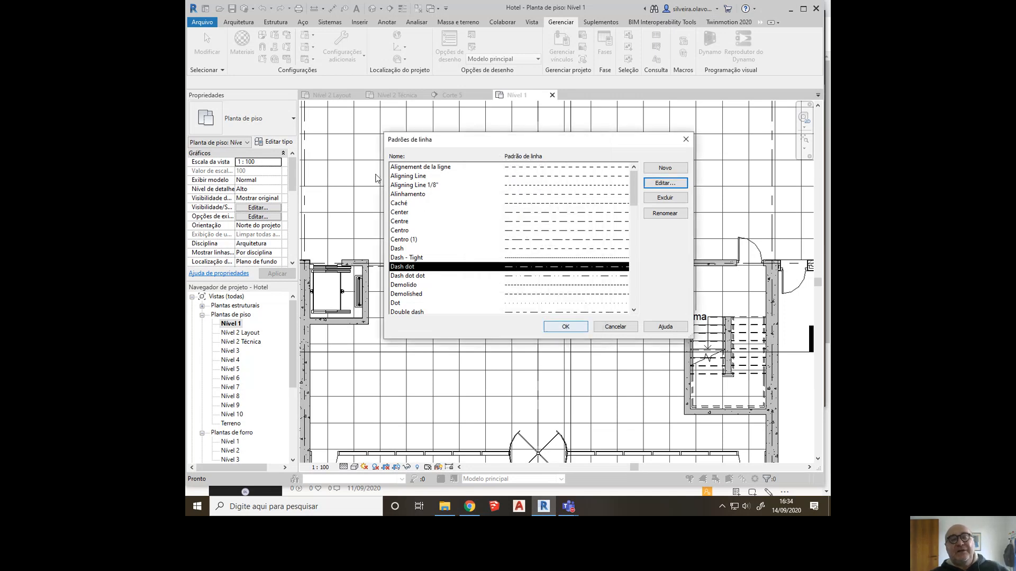
{"action": "scroll", "coordinate": [483, 249], "scroll_direction": "down", "scroll_amount": 12}
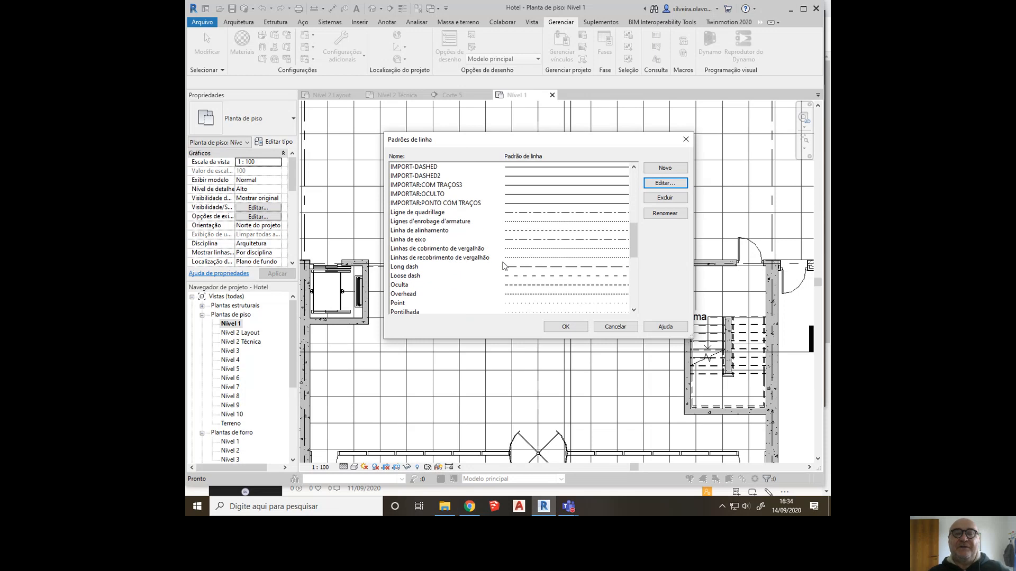
{"action": "scroll", "coordinate": [503, 266], "scroll_direction": "down", "scroll_amount": 4}
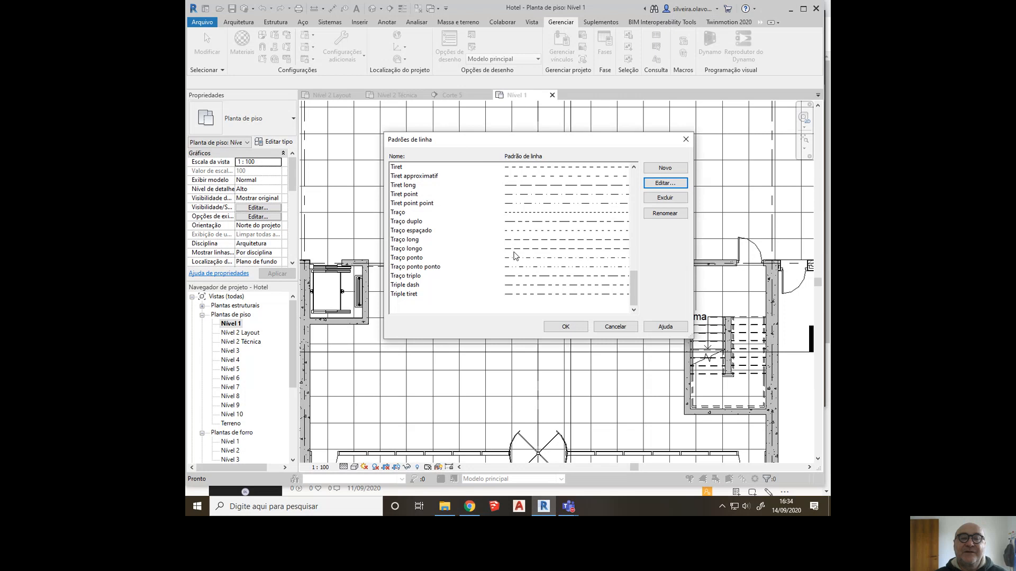
{"action": "left_click", "coordinate": [614, 327]}
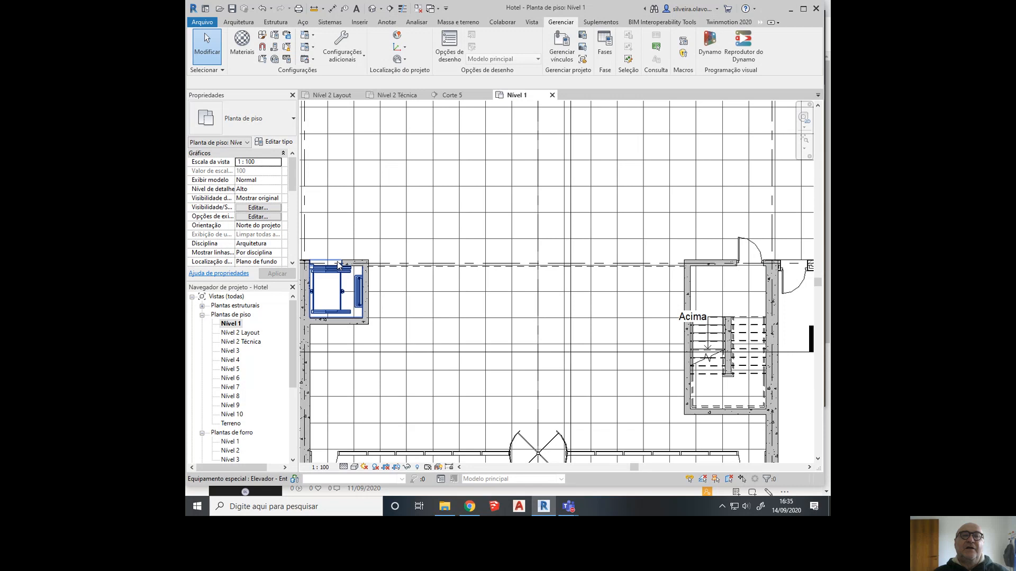
- Open the line weights settings, enlarge the window and examine model line weights 4 and 3 across the view scales
{"action": "left_click", "coordinate": [342, 58]}
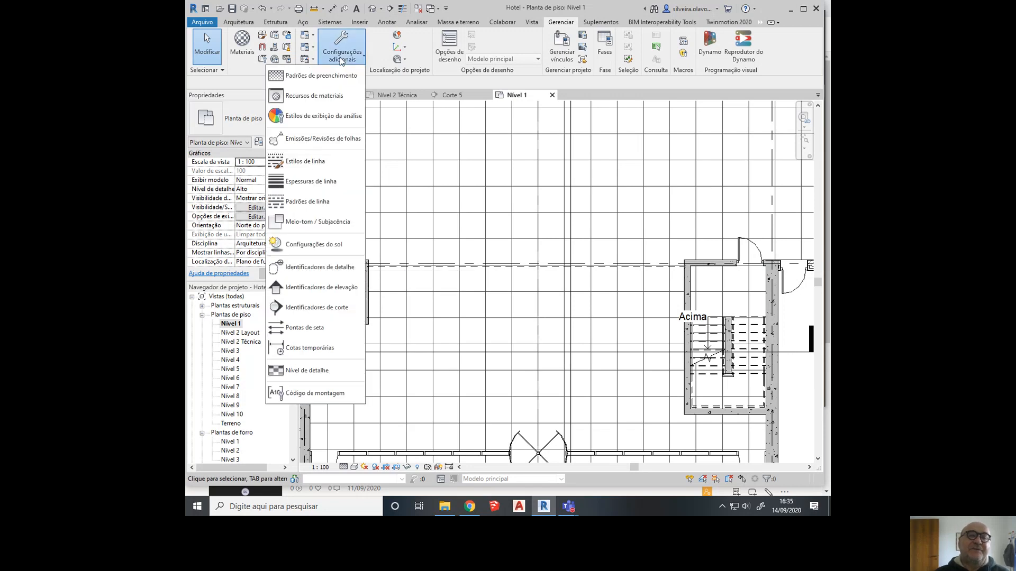
{"action": "left_click", "coordinate": [328, 181]}
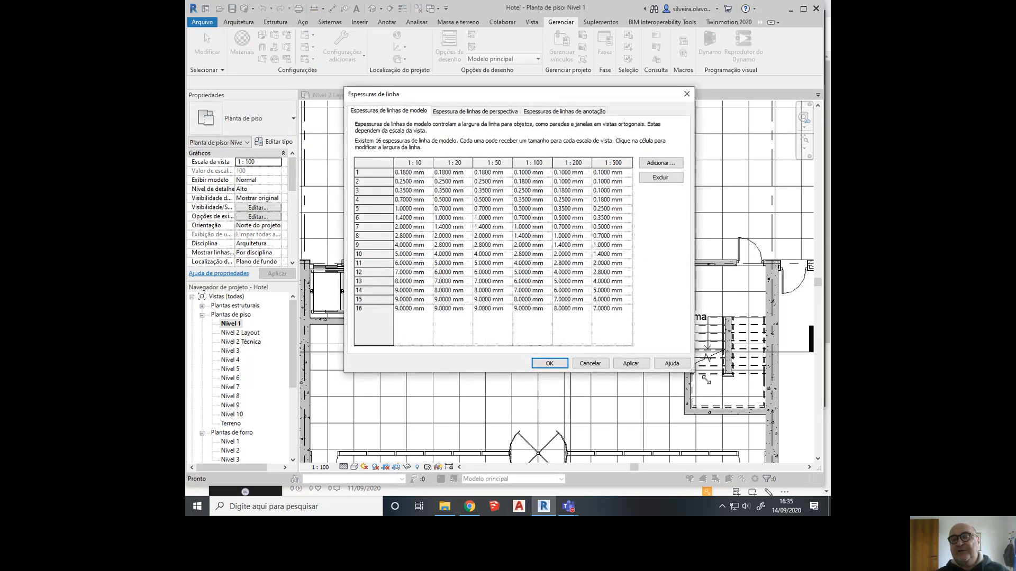
{"action": "left_click_drag", "start_coordinate": [691, 373], "coordinate": [771, 412]}
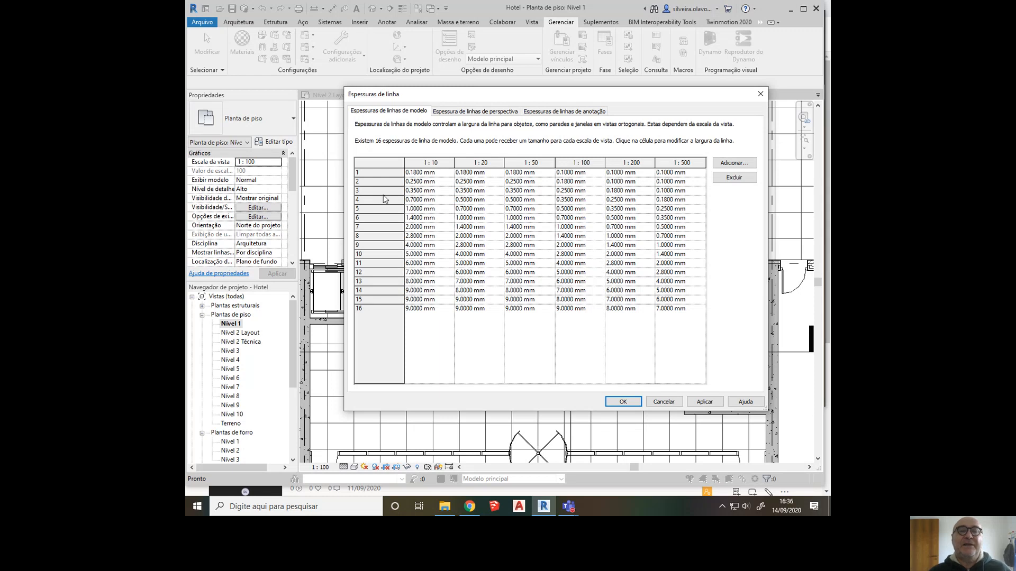
{"action": "left_click", "coordinate": [377, 202]}
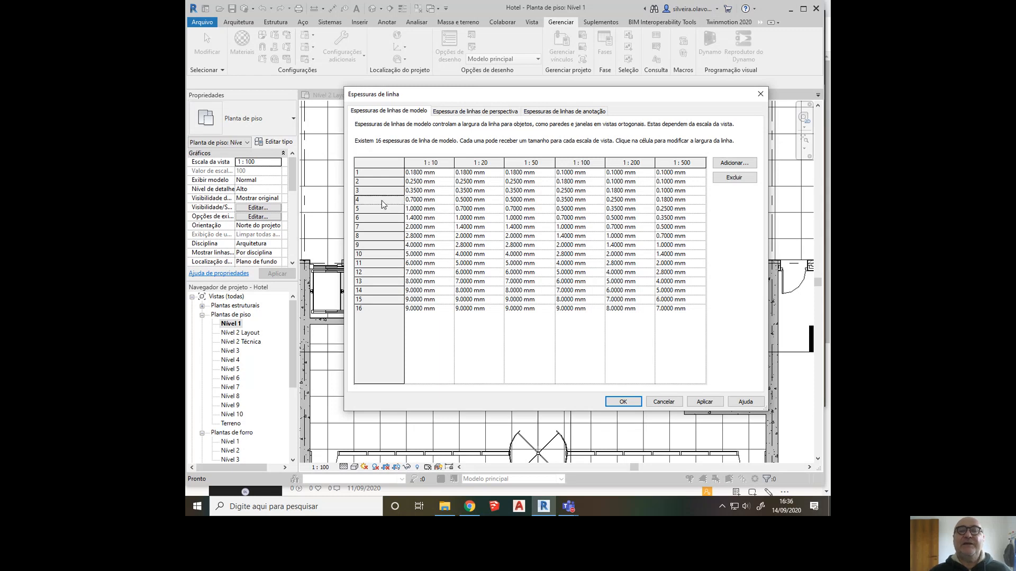
{"action": "left_click", "coordinate": [540, 200]}
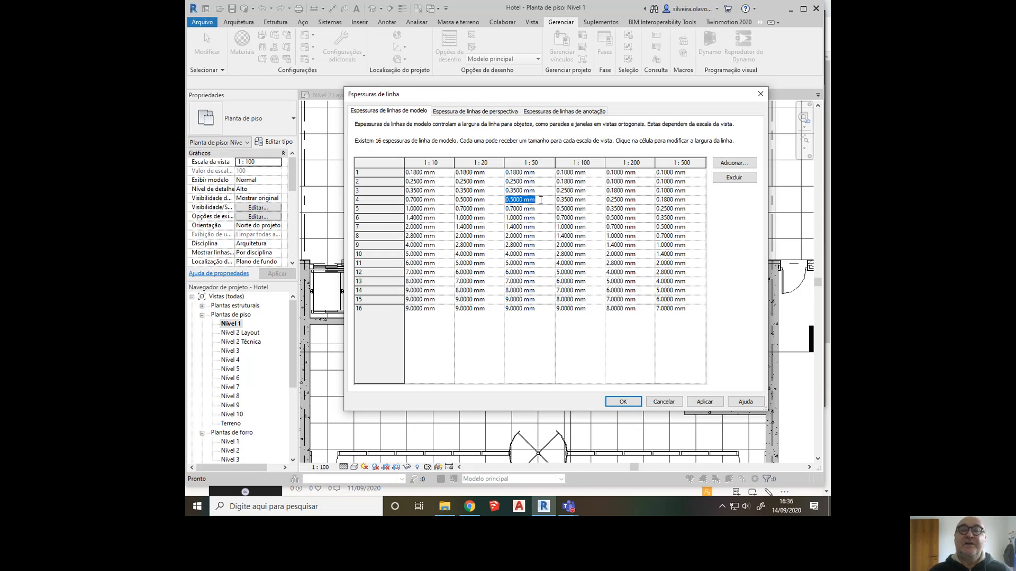
{"action": "left_click", "coordinate": [640, 199]}
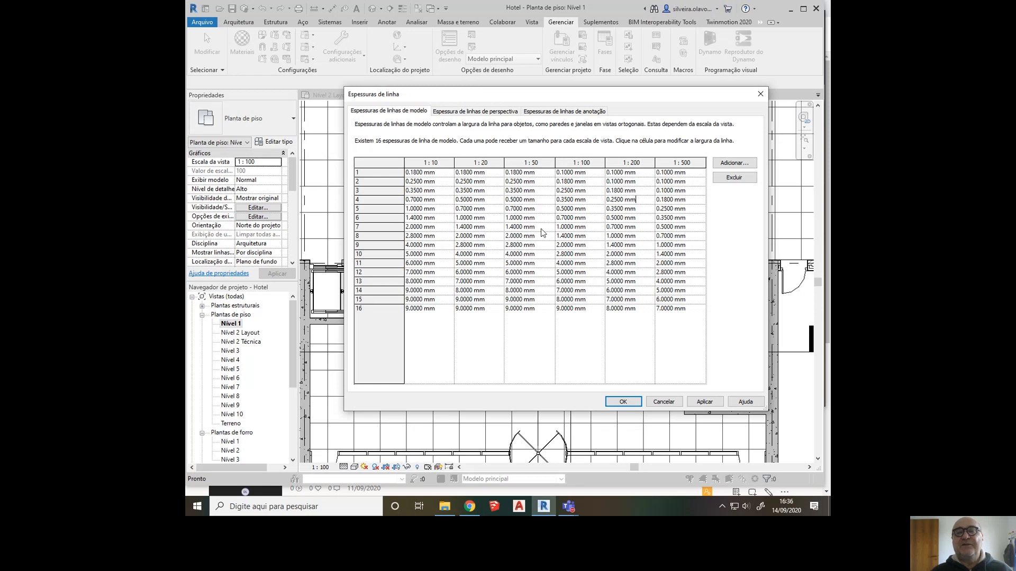
{"action": "left_click", "coordinate": [549, 190]}
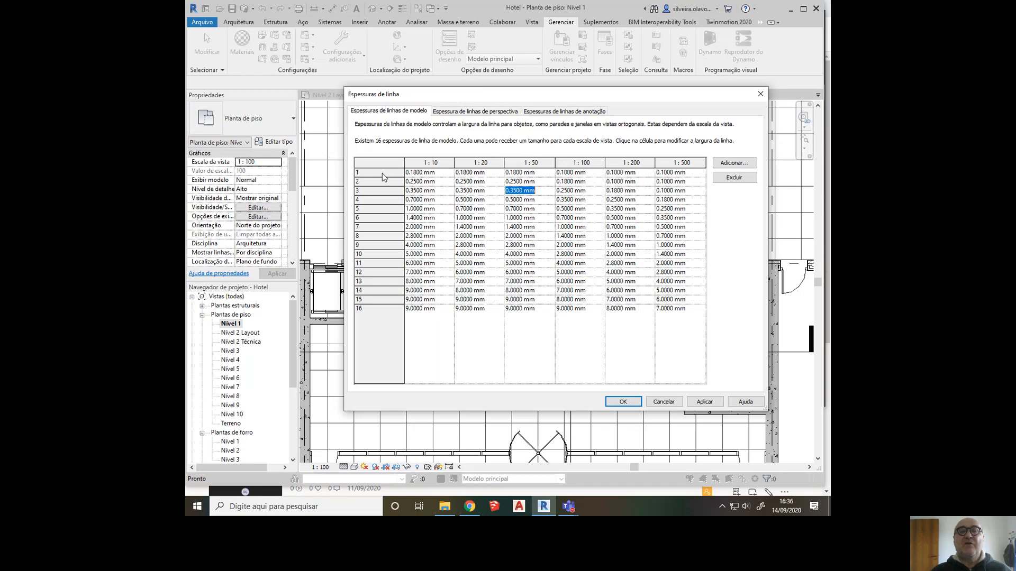
- Set model line weight 1 to 0.1 mm for the 1:50, 1:20 and 1:10 view scales
{"action": "left_click", "coordinate": [549, 174]}
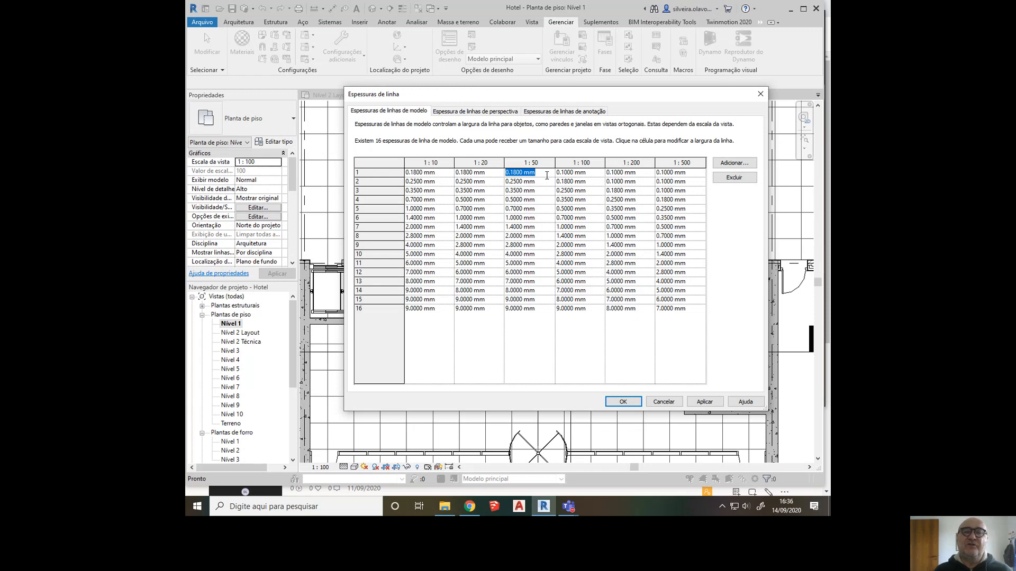
{"action": "type", "text": "0.1"}
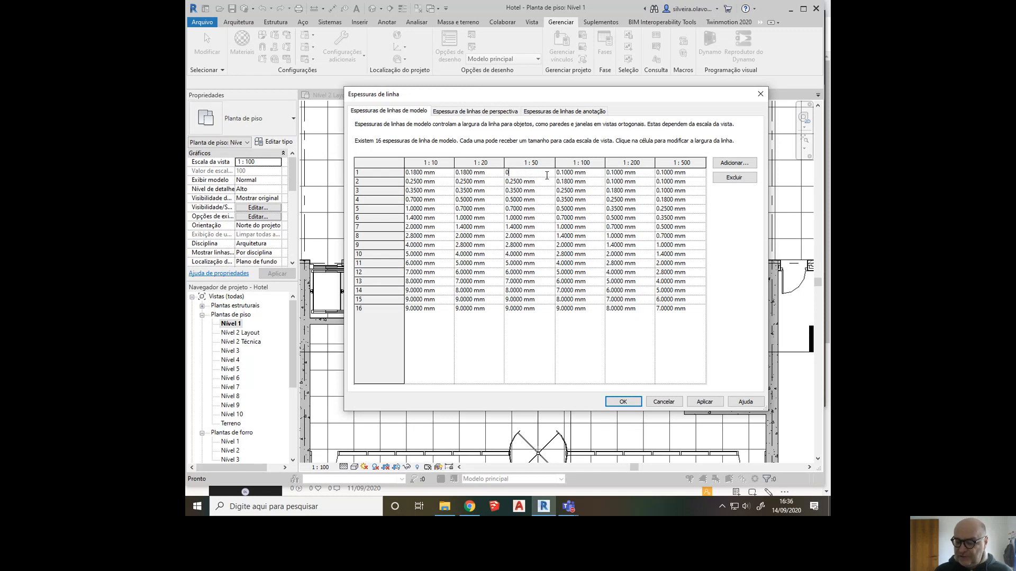
{"action": "left_click", "coordinate": [491, 172]}
{"action": "type", "text": ".01"}
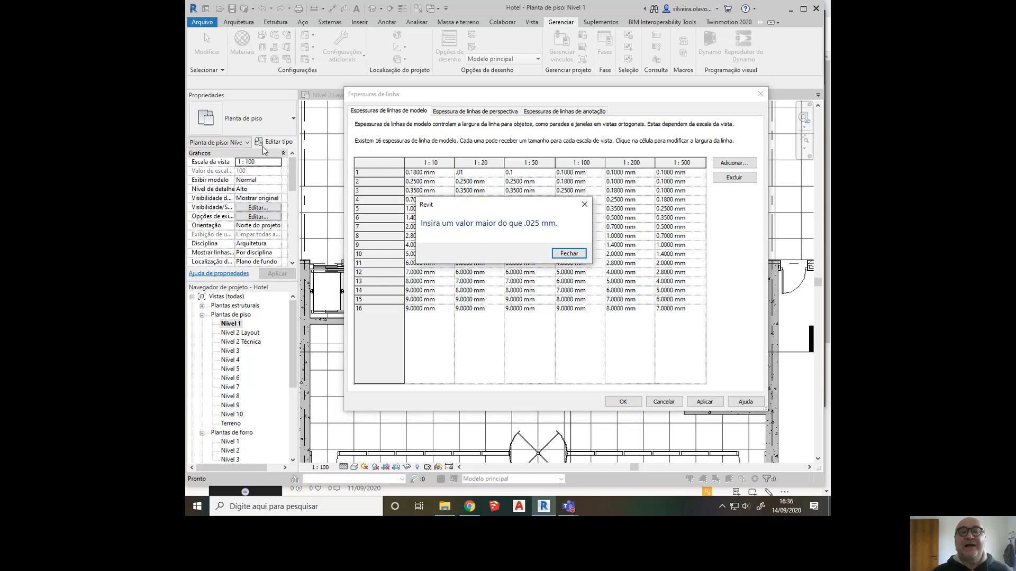
{"action": "left_click", "coordinate": [485, 178]}
{"action": "left_click", "coordinate": [575, 255]}
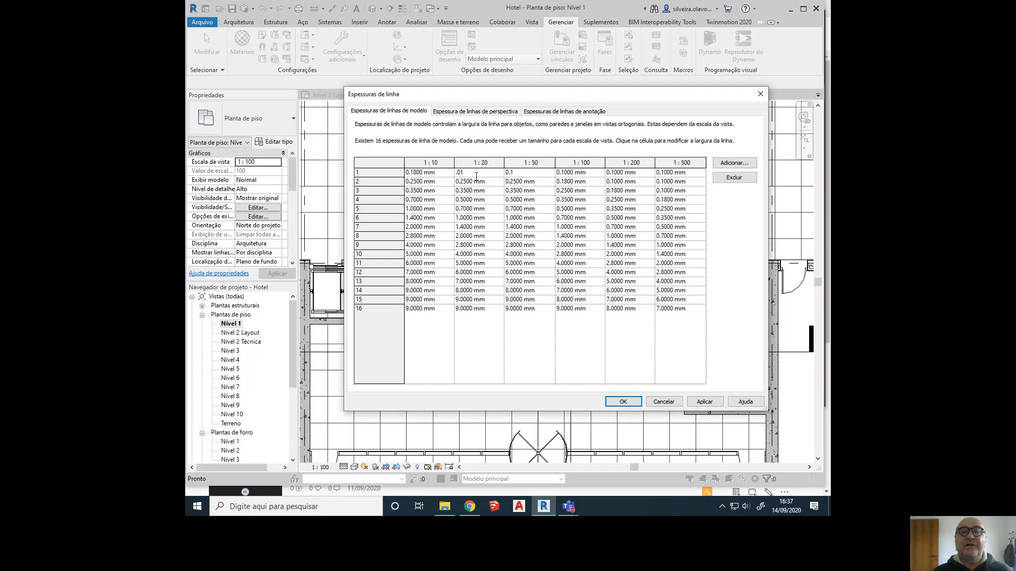
{"action": "left_click_drag", "start_coordinate": [475, 175], "coordinate": [392, 164]}
{"action": "type", "text": "0.1"}
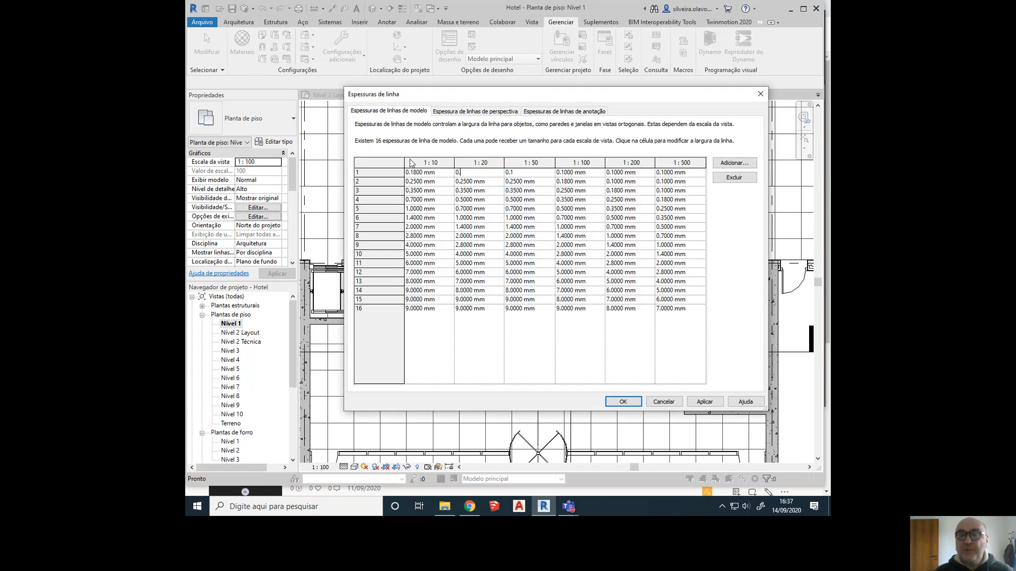
{"action": "left_click", "coordinate": [443, 172]}
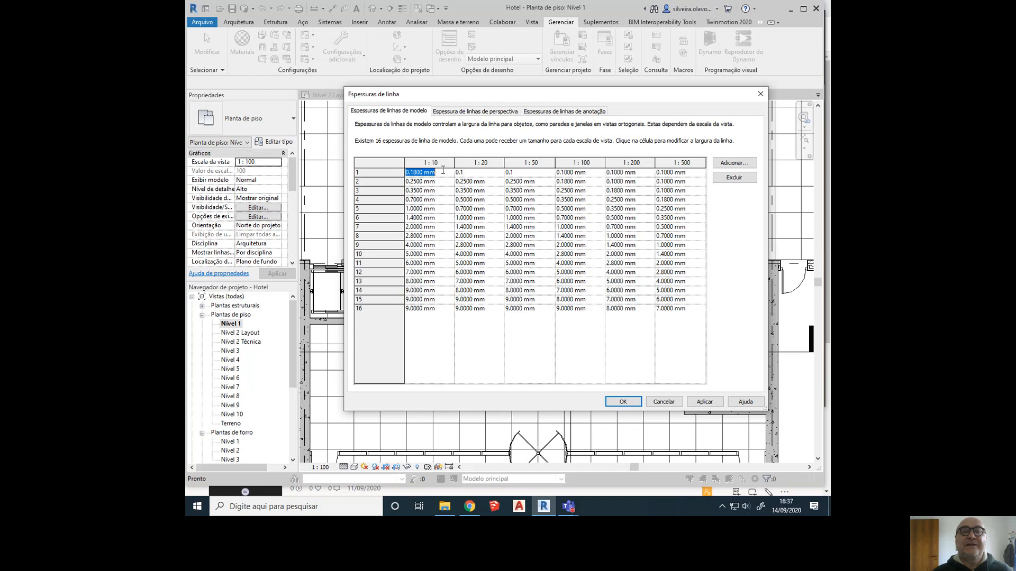
{"action": "type", "text": "0.1"}
{"action": "key", "text": "Tab"}
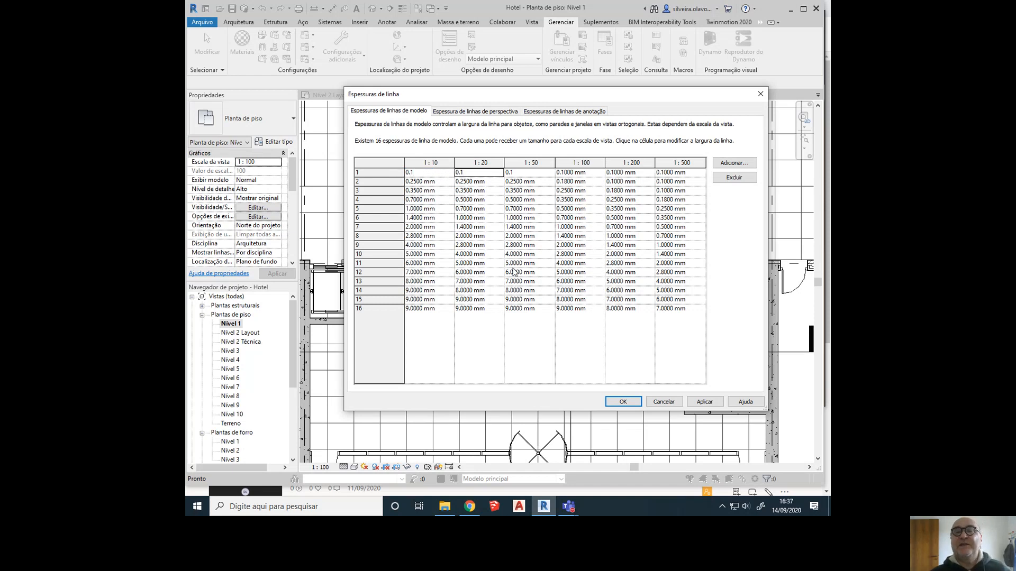
- Look through the view scales that can be added to the model line weights table, and leave without adding one
{"action": "left_click", "coordinate": [737, 163]}
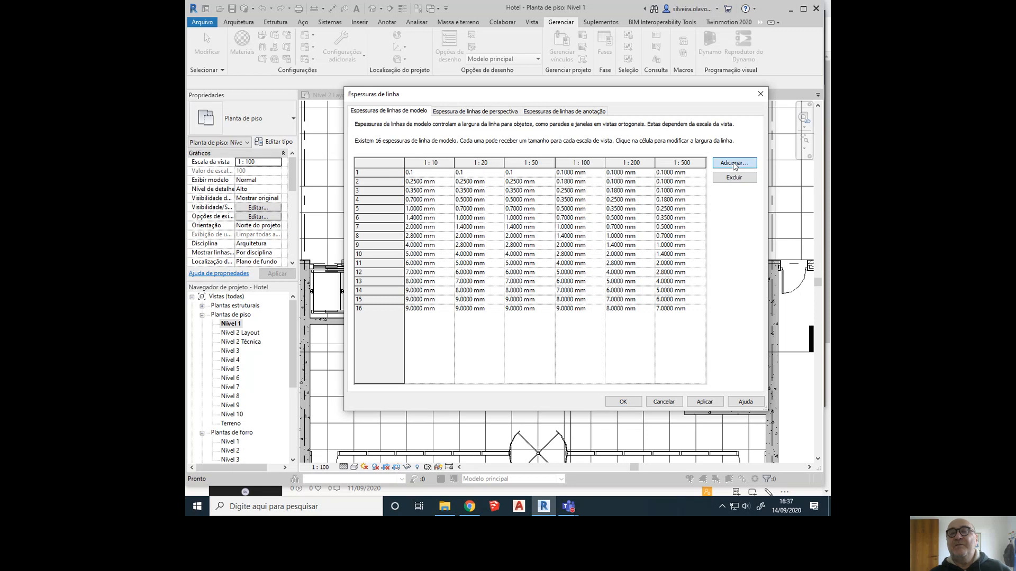
{"action": "left_click", "coordinate": [603, 247]}
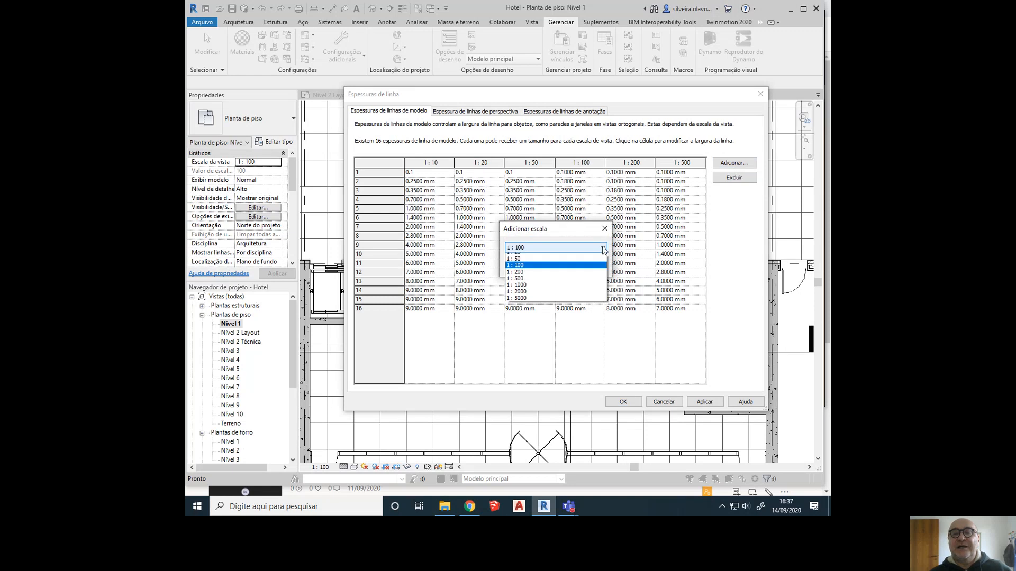
{"action": "left_click", "coordinate": [571, 232]}
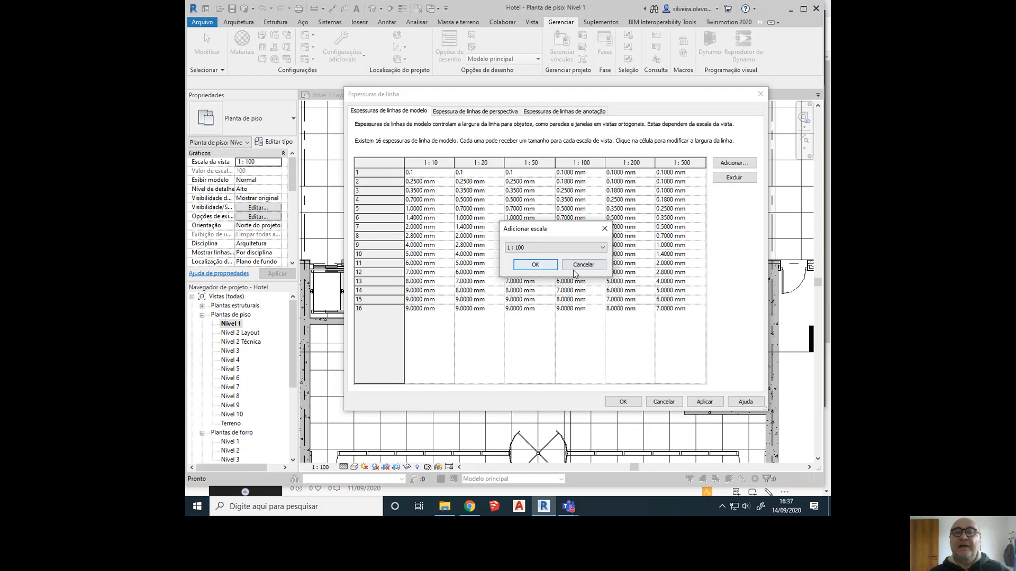
{"action": "left_click", "coordinate": [589, 270]}
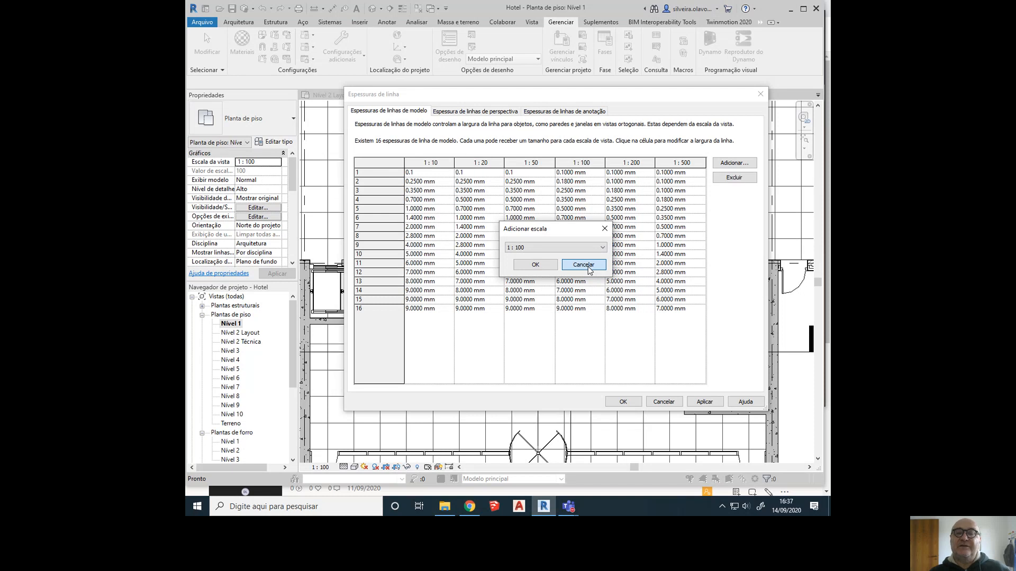
{"action": "left_click", "coordinate": [585, 265]}
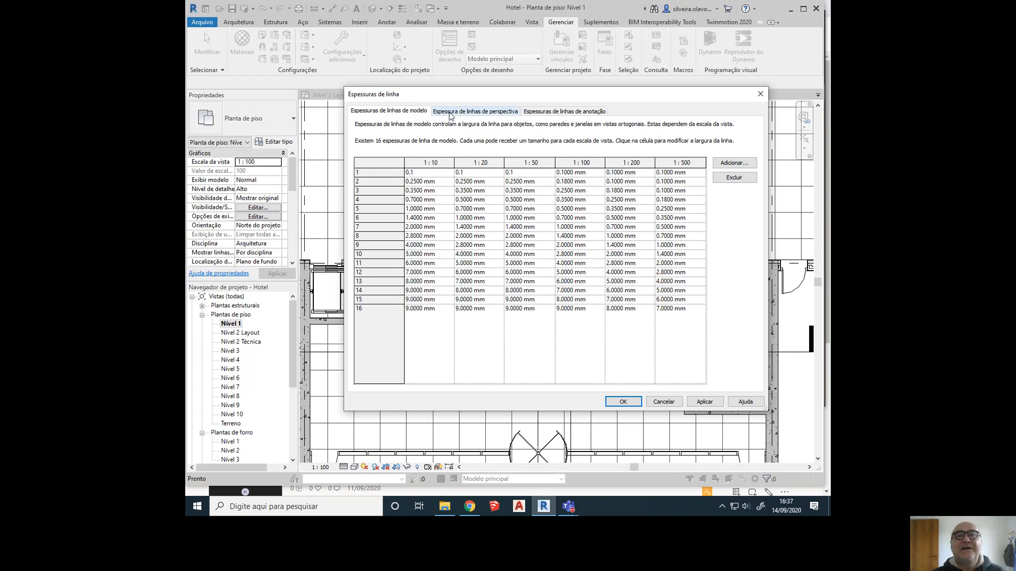
- Review the perspective and annotation line weights, including annotation weight 4, and accept the line weight settings
{"action": "left_click", "coordinate": [482, 113]}
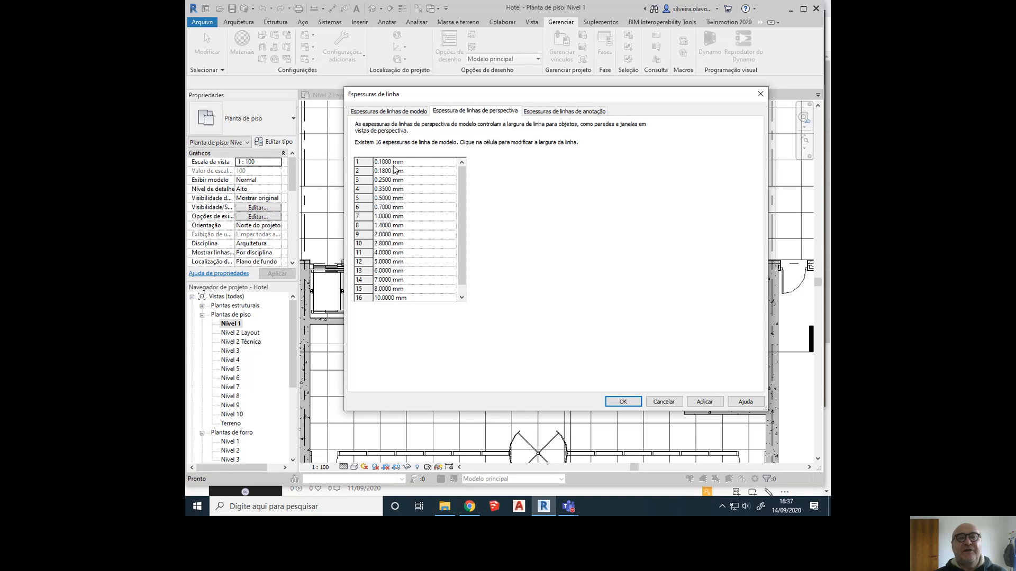
{"action": "left_click", "coordinate": [581, 112]}
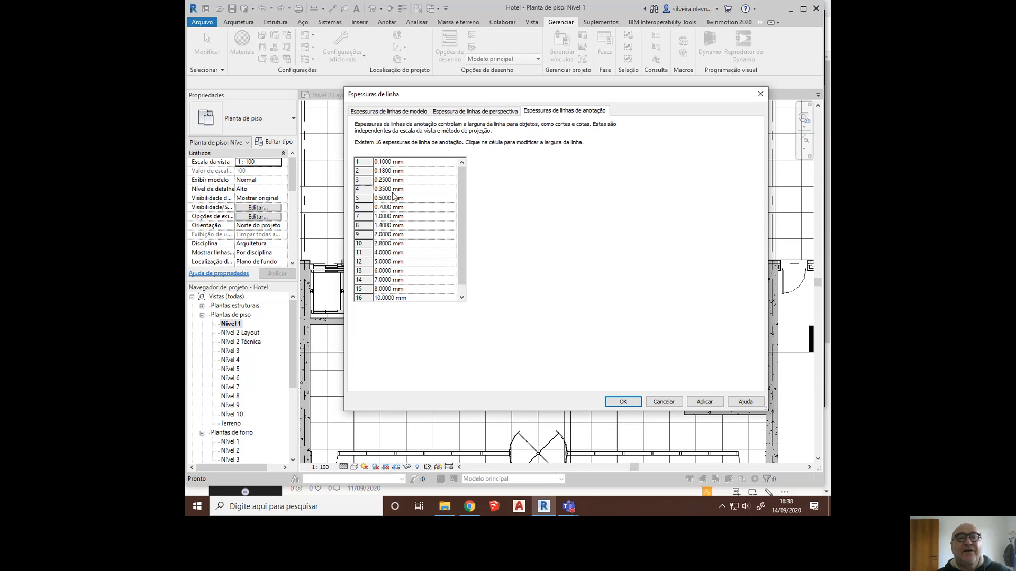
{"action": "left_click", "coordinate": [420, 190]}
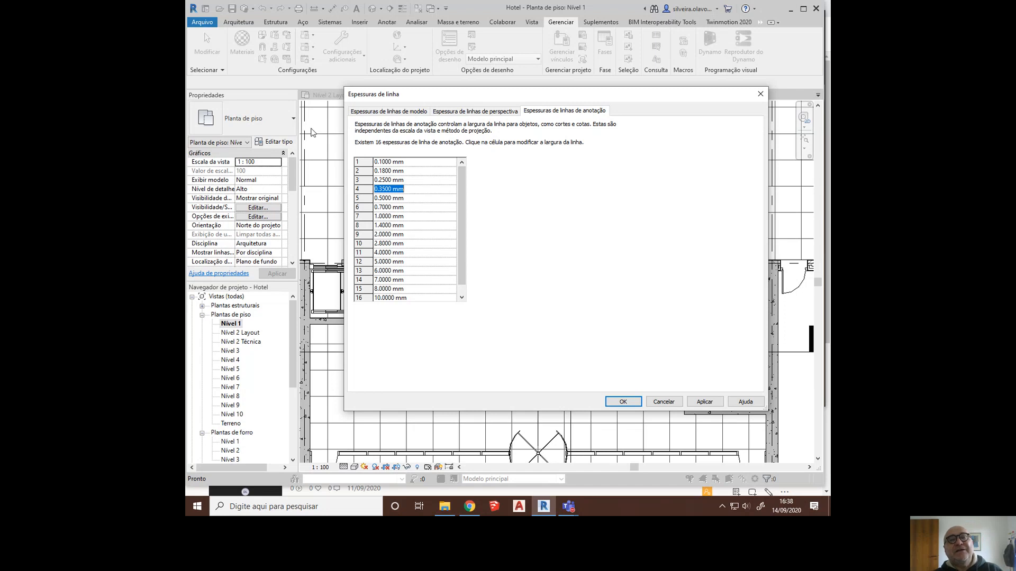
{"action": "left_click", "coordinate": [623, 402]}
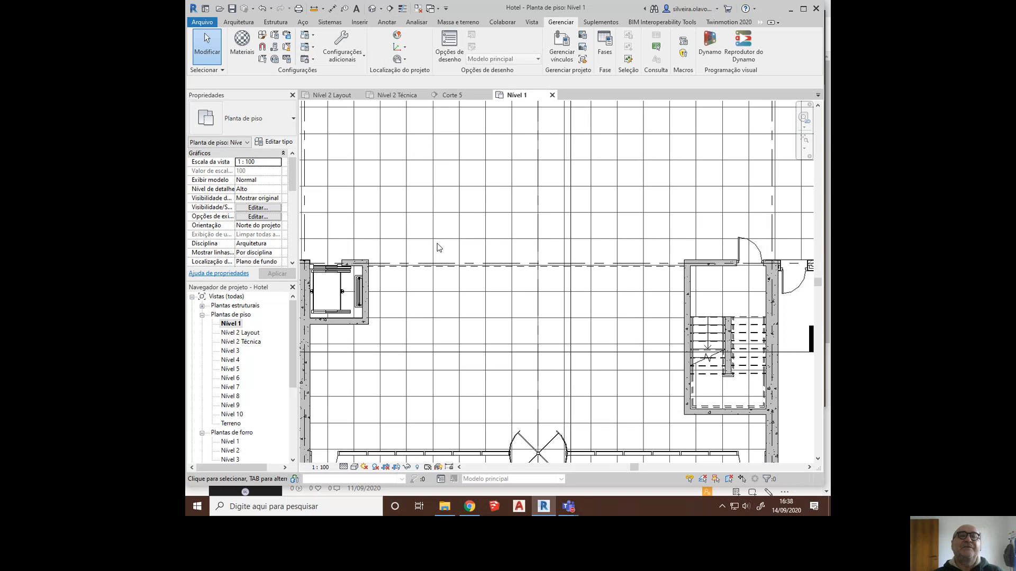
- Open the project's line styles and examine the list, including the projection weight of the Linhas grossas style
{"action": "left_click", "coordinate": [362, 59]}
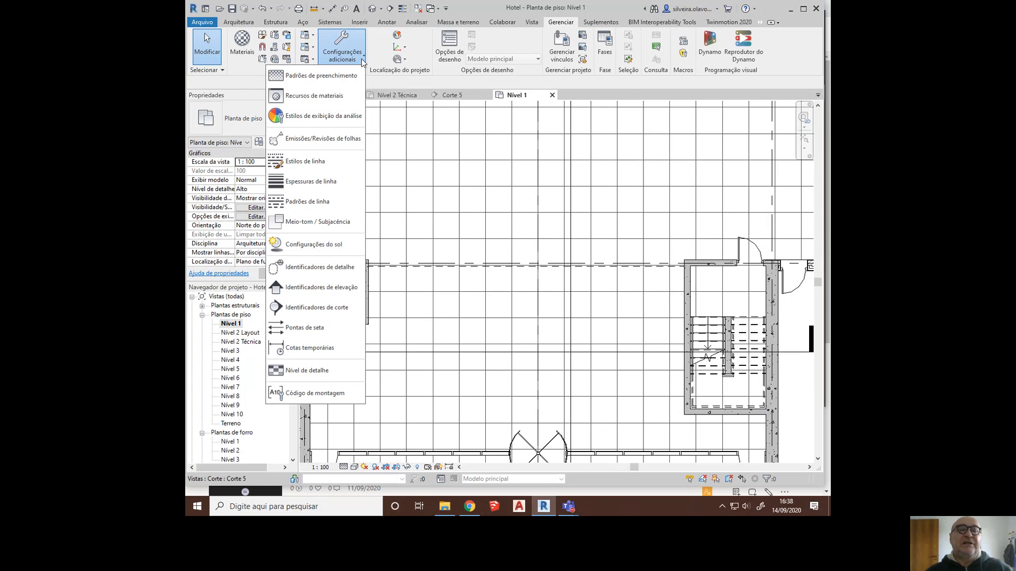
{"action": "left_click", "coordinate": [312, 165]}
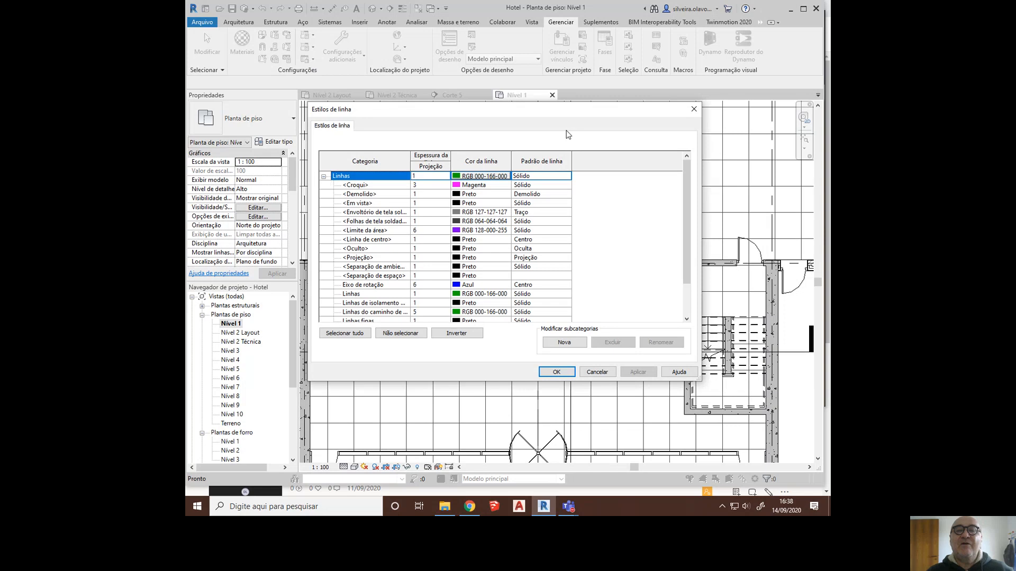
{"action": "left_click_drag", "start_coordinate": [582, 118], "coordinate": [615, 108]}
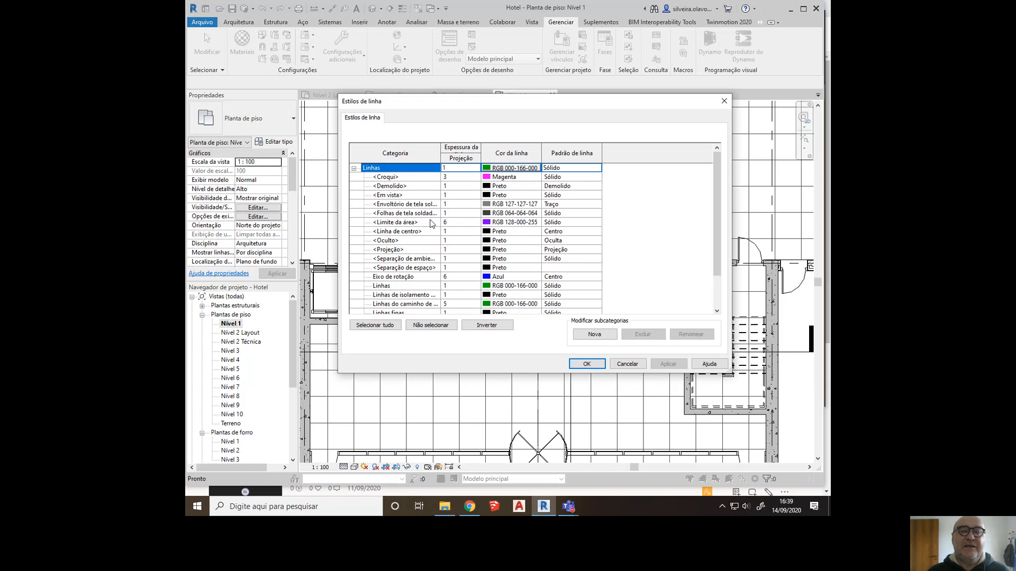
{"action": "scroll", "coordinate": [398, 263], "scroll_direction": "down", "scroll_amount": 1}
{"action": "scroll", "coordinate": [397, 263], "scroll_direction": "down", "scroll_amount": 2}
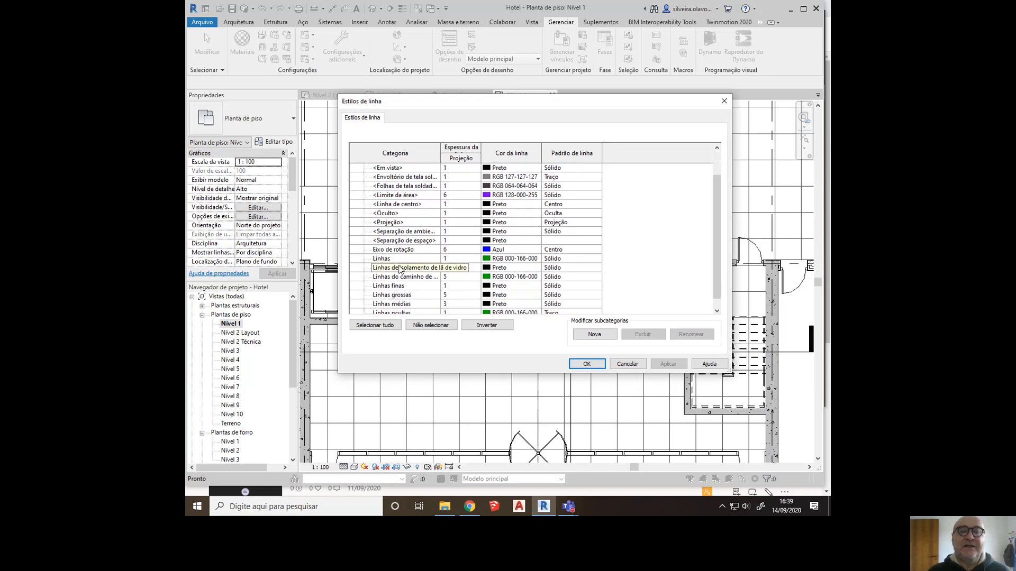
{"action": "left_click", "coordinate": [426, 296]}
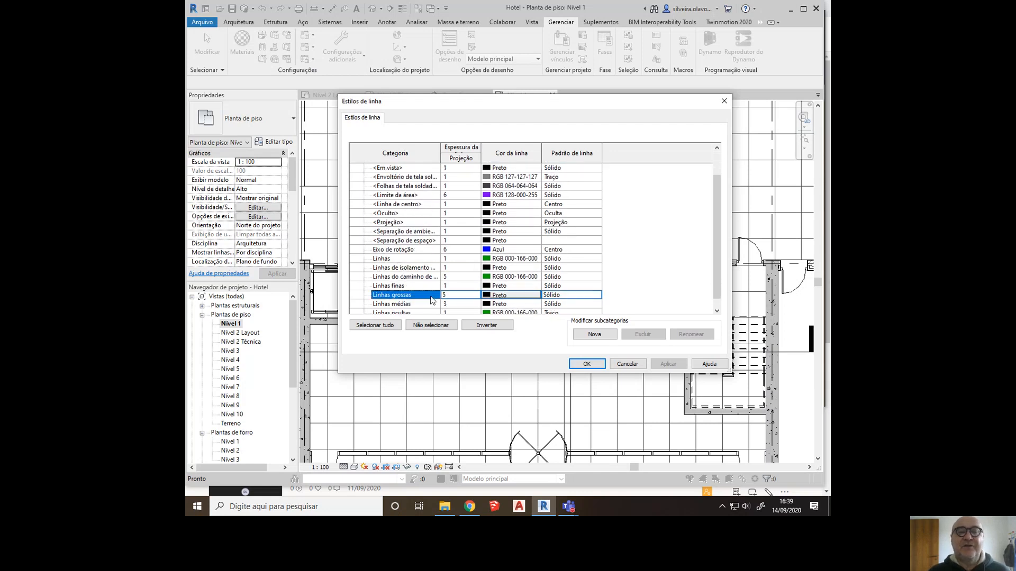
{"action": "left_click", "coordinate": [459, 297]}
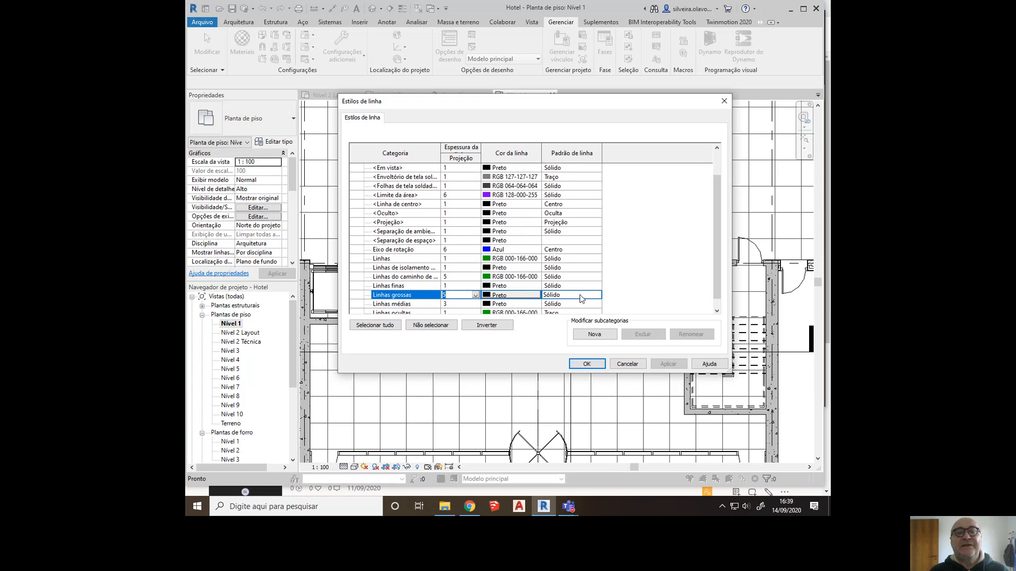
- Change the <Projeção> line style's colour to red (Vermelho) and save the line styles
{"action": "left_click", "coordinate": [412, 223]}
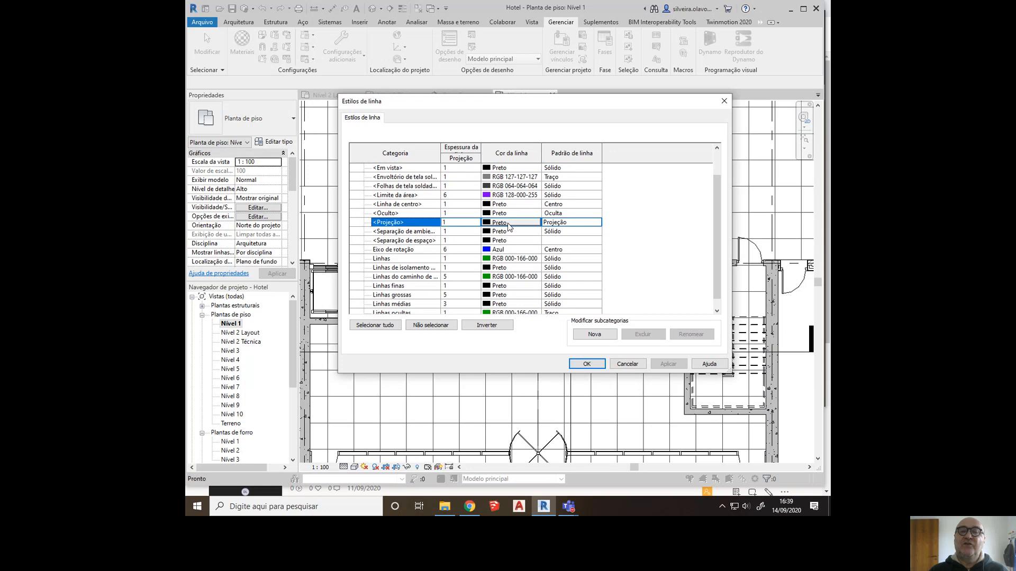
{"action": "left_click", "coordinate": [586, 224]}
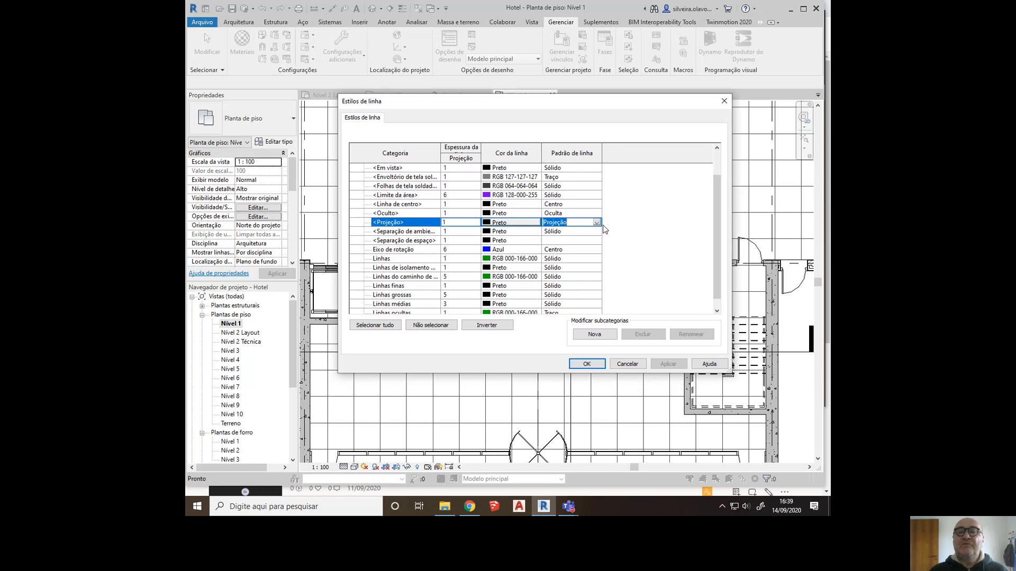
{"action": "left_click", "coordinate": [597, 222]}
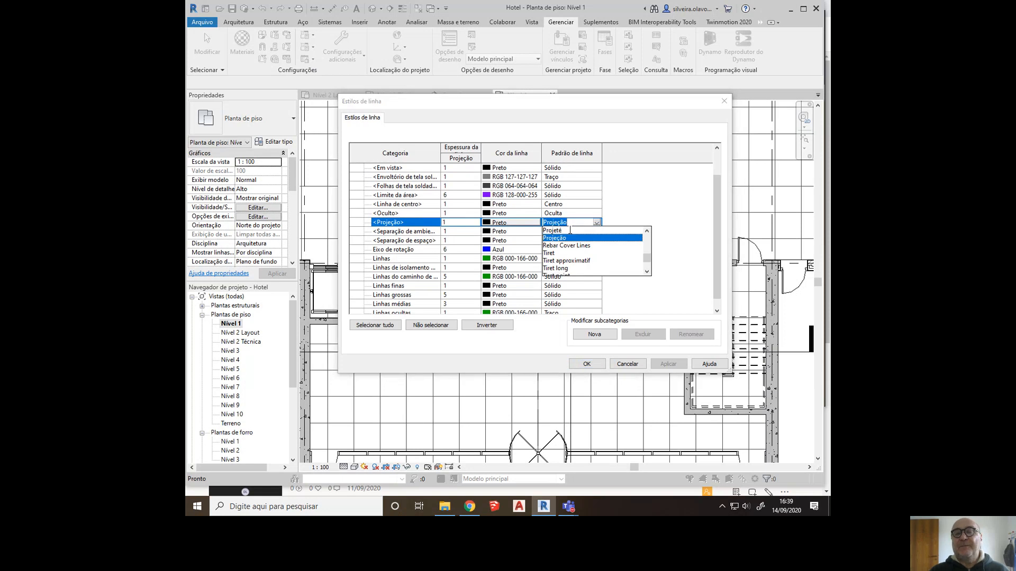
{"action": "left_click", "coordinate": [529, 228]}
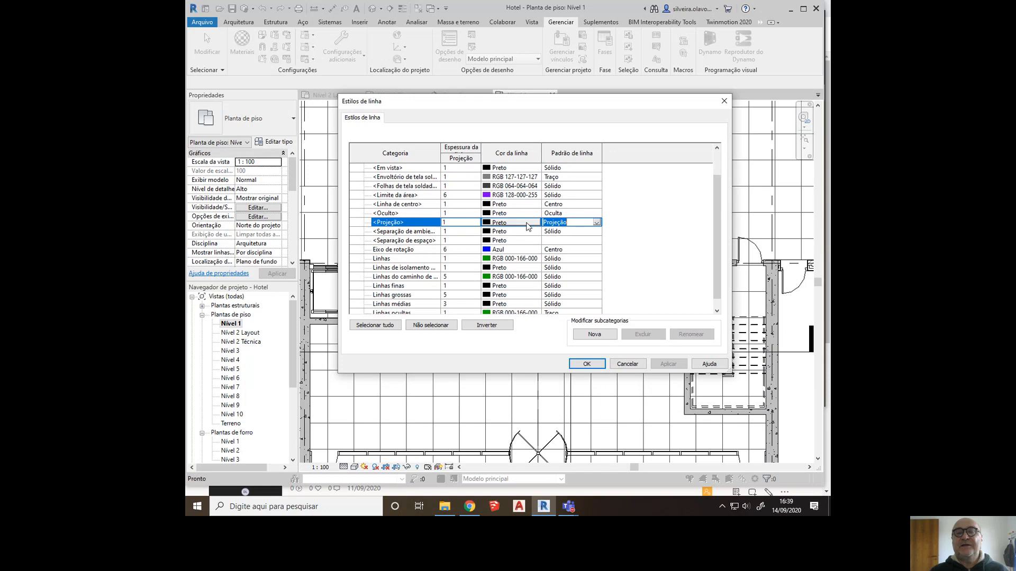
{"action": "left_click", "coordinate": [493, 225]}
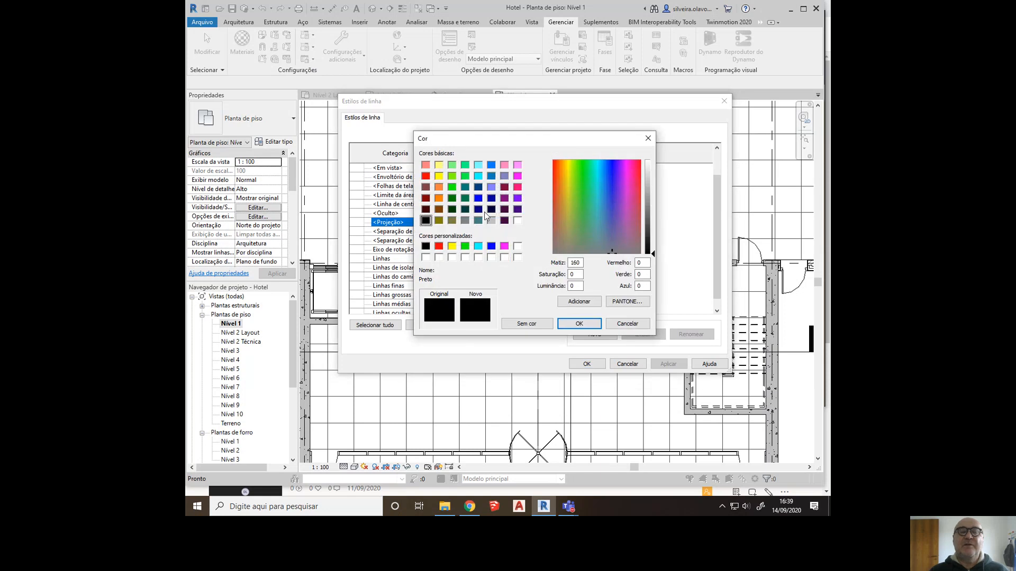
{"action": "left_click", "coordinate": [425, 176]}
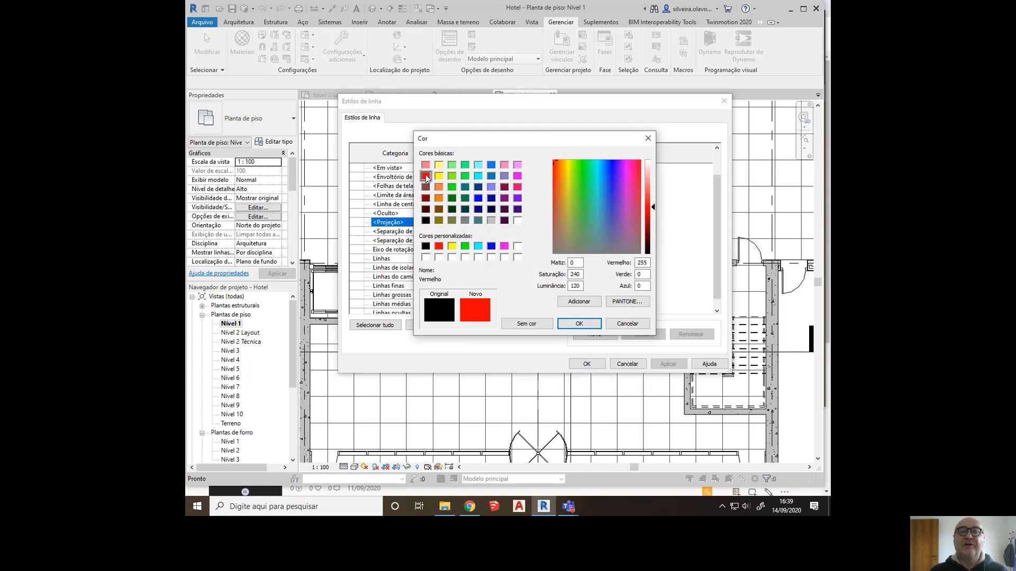
{"action": "left_click", "coordinate": [582, 324]}
{"action": "left_click", "coordinate": [592, 363]}
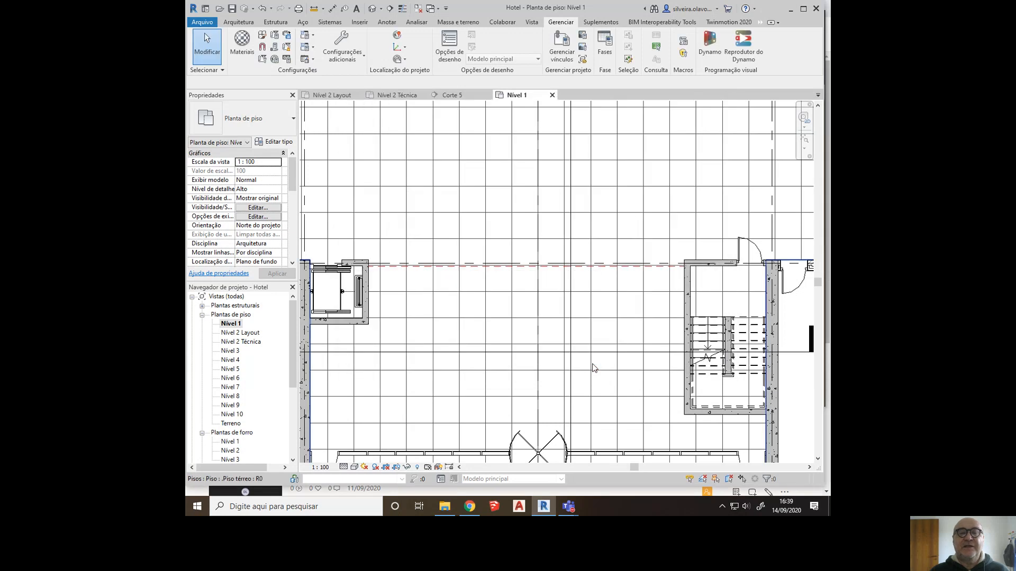
- Change the <Projeção> line style's colour to grey RGB 128-128-128 and save the line styles
{"action": "scroll", "coordinate": [358, 298], "scroll_direction": "up", "scroll_amount": 3}
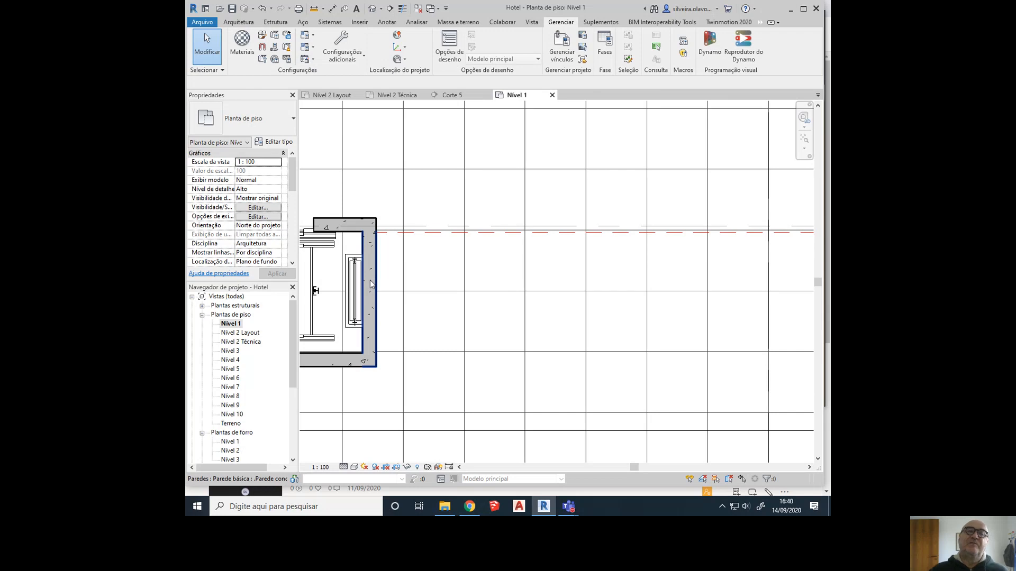
{"action": "left_click", "coordinate": [342, 50]}
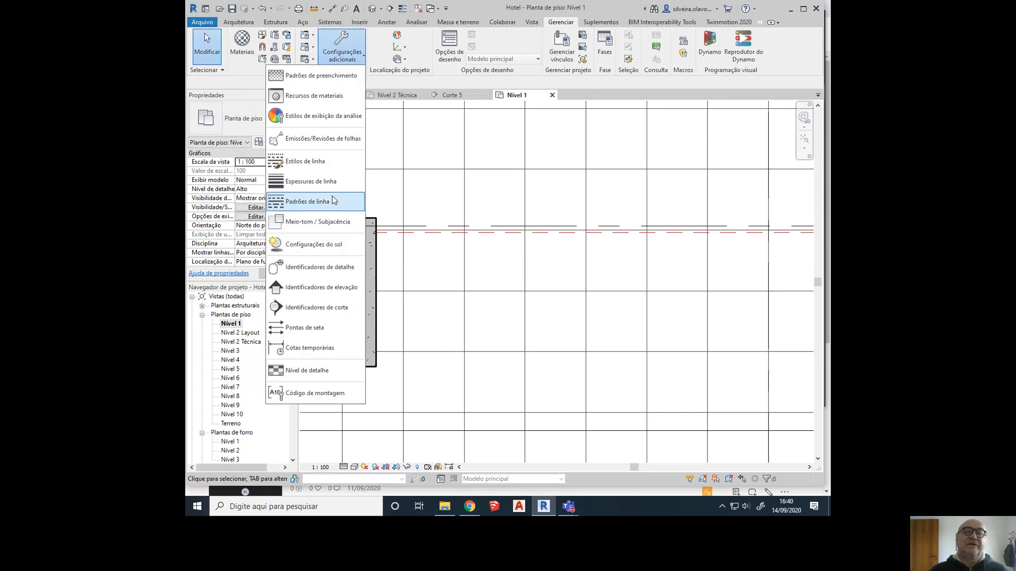
{"action": "left_click", "coordinate": [325, 162]}
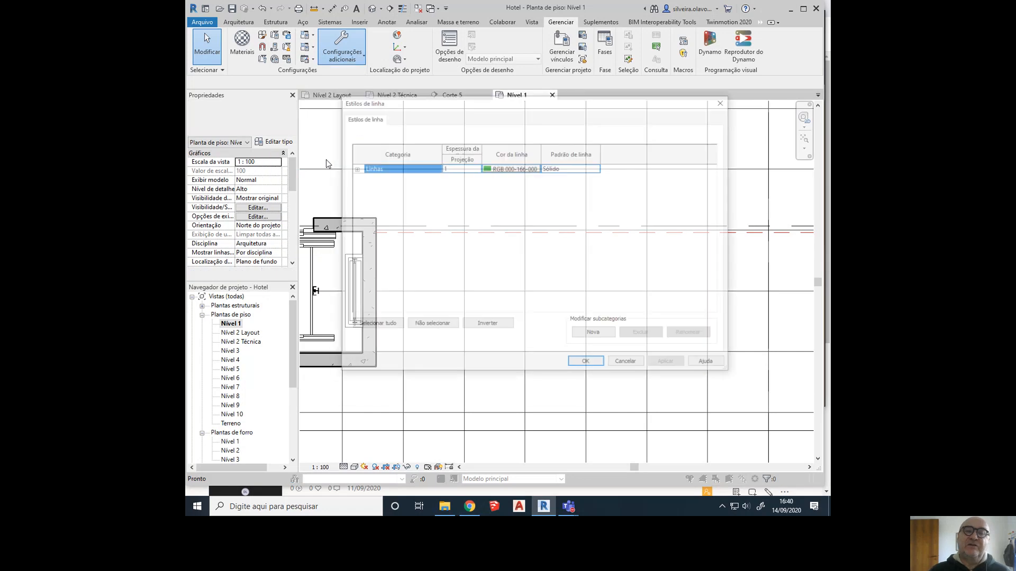
{"action": "left_click", "coordinate": [353, 168]}
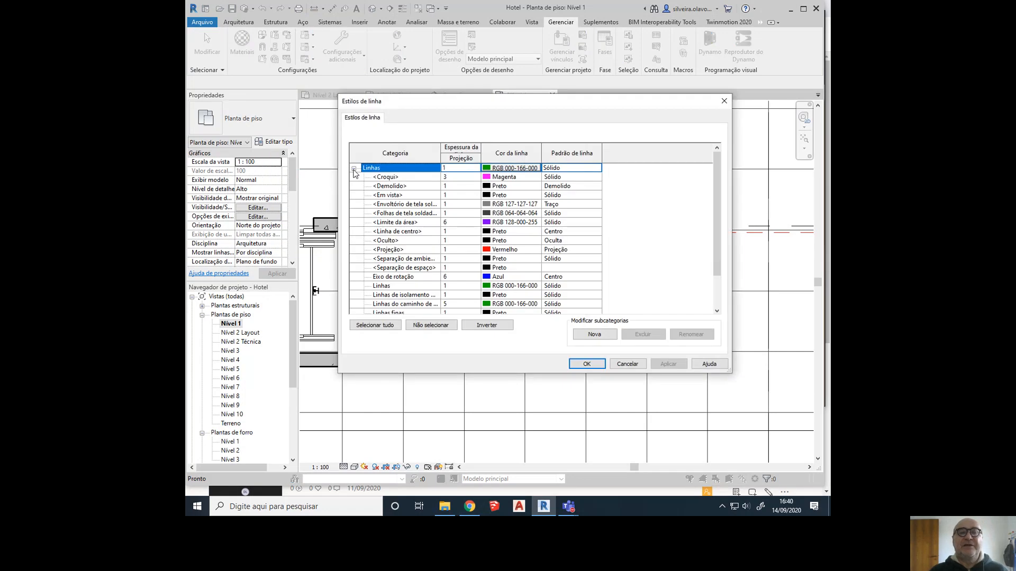
{"action": "left_click", "coordinate": [510, 252]}
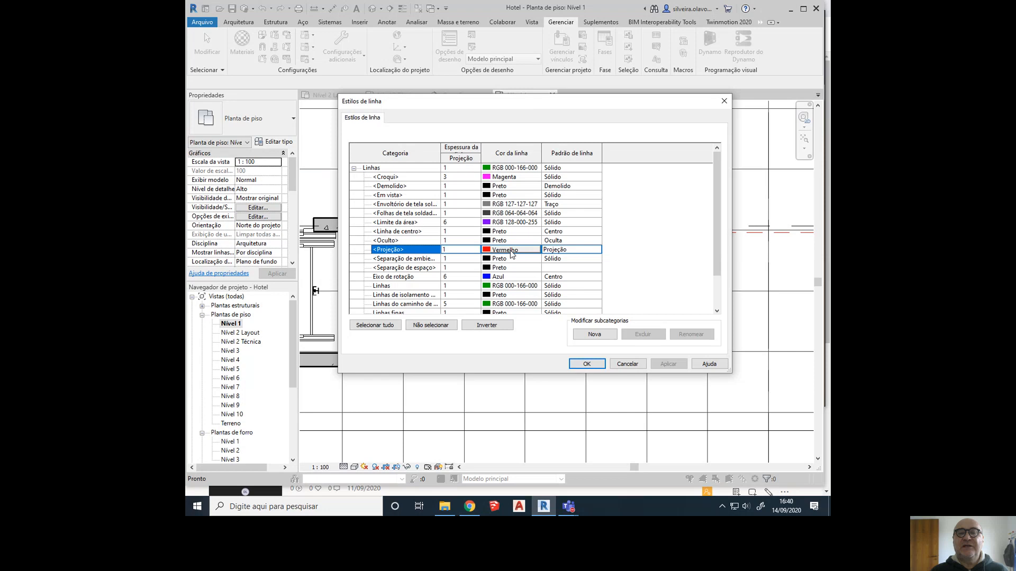
{"action": "left_click", "coordinate": [494, 251]}
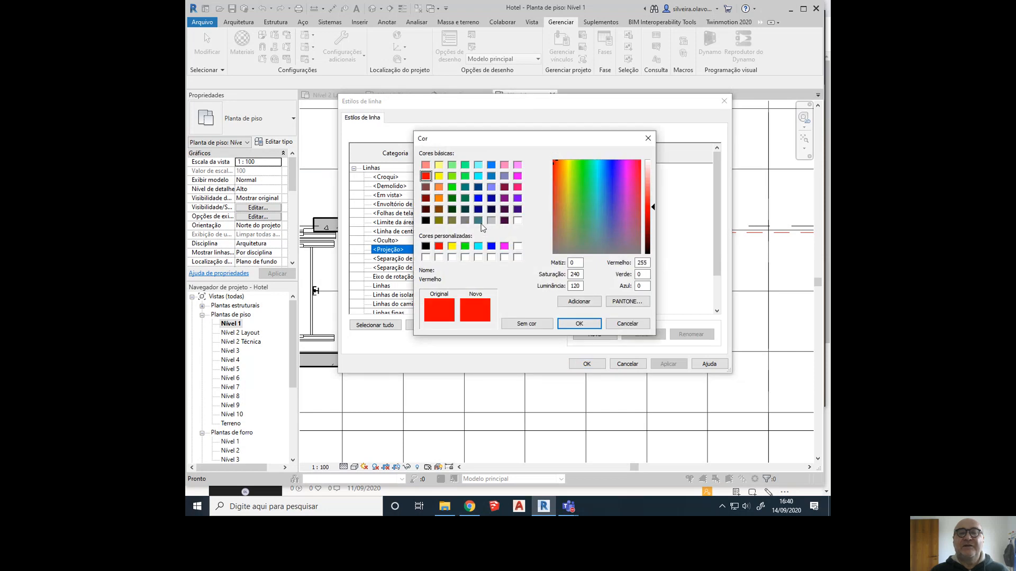
{"action": "left_click", "coordinate": [492, 220]}
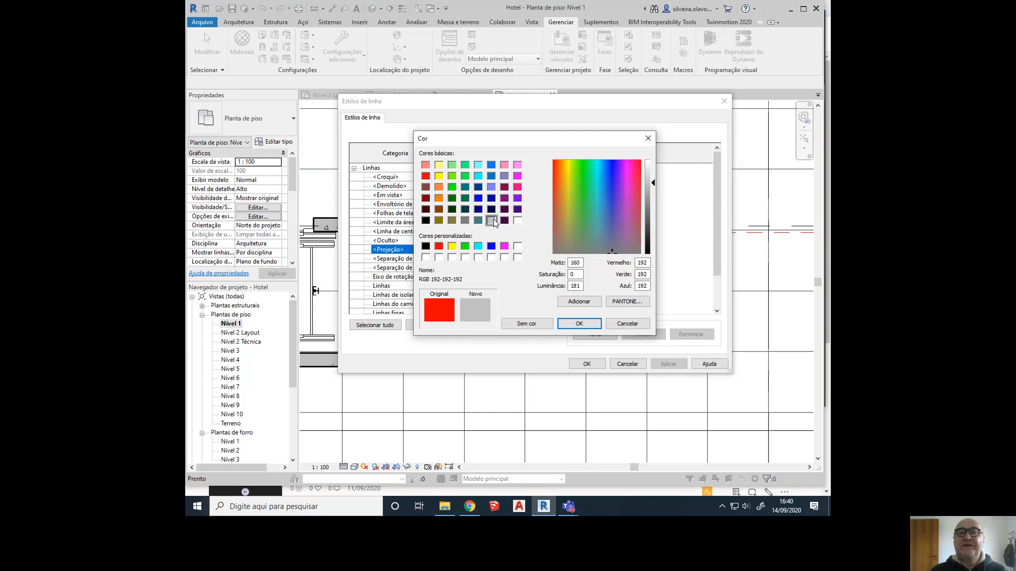
{"action": "left_click", "coordinate": [466, 221]}
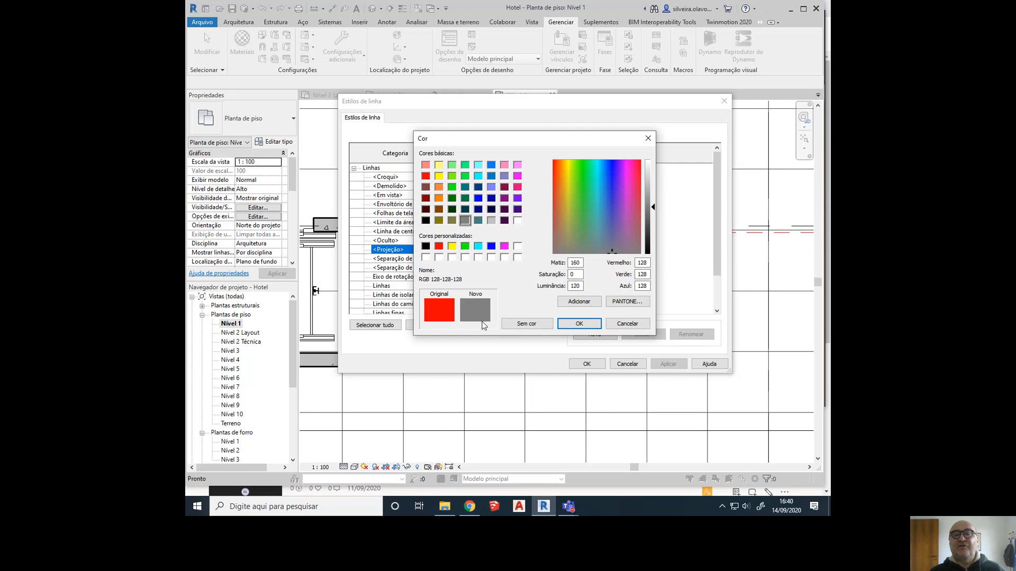
{"action": "left_click", "coordinate": [582, 326]}
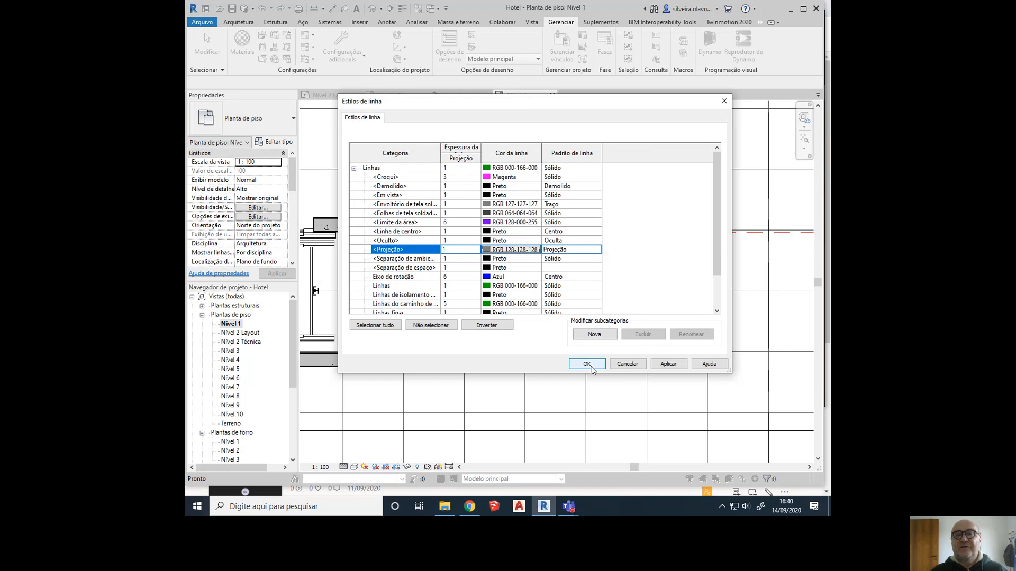
{"action": "left_click", "coordinate": [586, 364]}
- Inspect how the dashed projection line, elevator shaft and adjoining walls are drawn in the Nível 1 floor plan
{"action": "scroll", "coordinate": [402, 249], "scroll_direction": "up", "scroll_amount": 4}
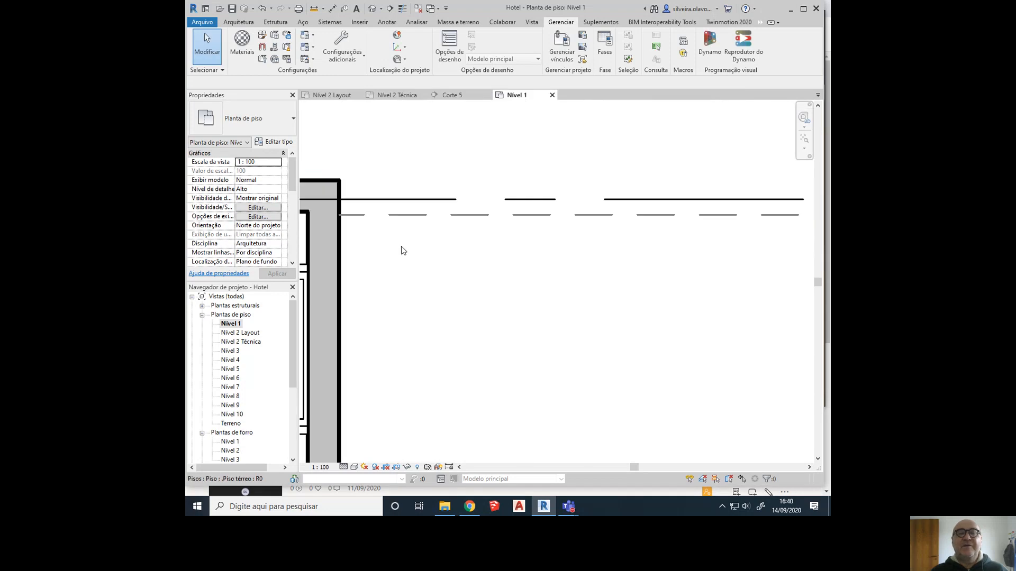
{"action": "scroll", "coordinate": [442, 237], "scroll_direction": "up", "scroll_amount": 4}
{"action": "middle_click_drag", "start_coordinate": [476, 237], "coordinate": [671, 372]}
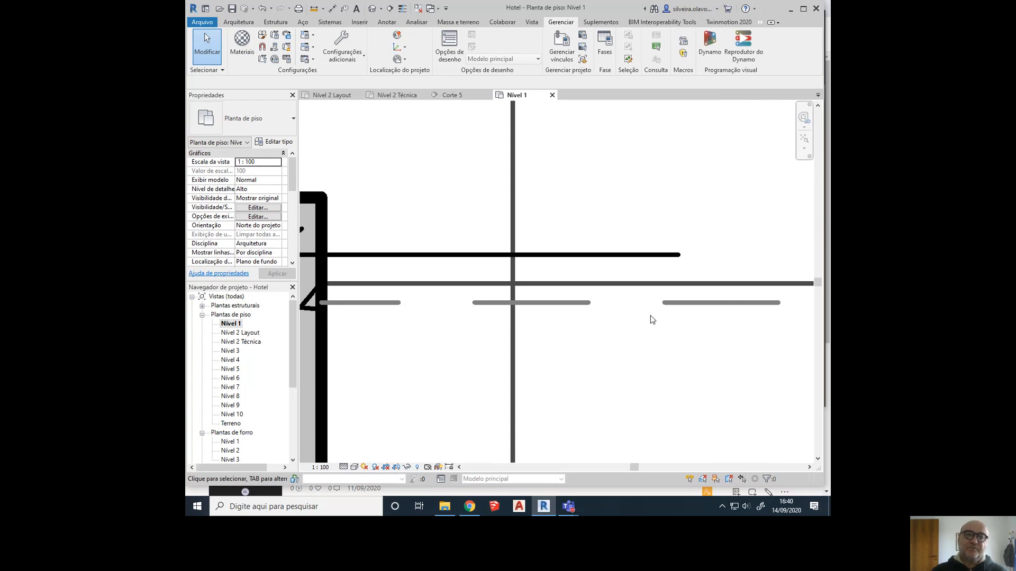
{"action": "scroll", "coordinate": [439, 227], "scroll_direction": "down", "scroll_amount": 6}
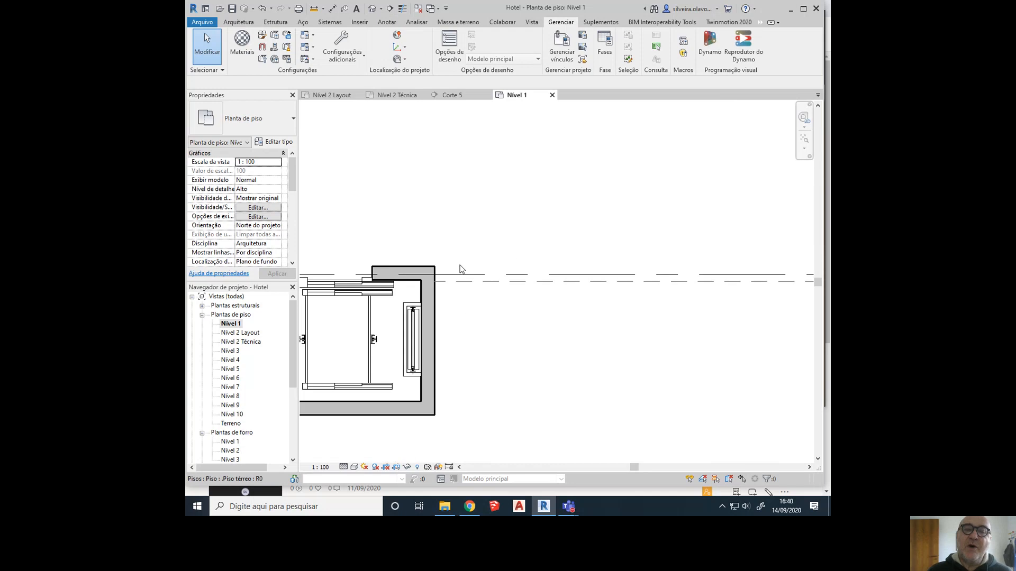
{"action": "scroll", "coordinate": [479, 297], "scroll_direction": "down", "scroll_amount": 3}
{"action": "scroll", "coordinate": [526, 285], "scroll_direction": "down", "scroll_amount": 2}
{"action": "middle_click_drag", "start_coordinate": [526, 284], "coordinate": [655, 225]}
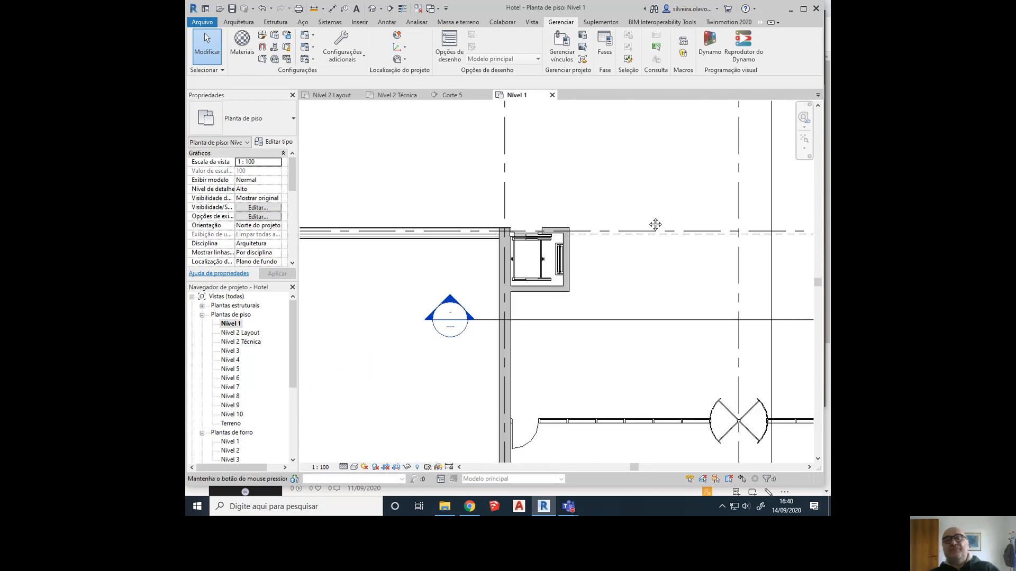
{"action": "scroll", "coordinate": [529, 268], "scroll_direction": "up", "scroll_amount": 6}
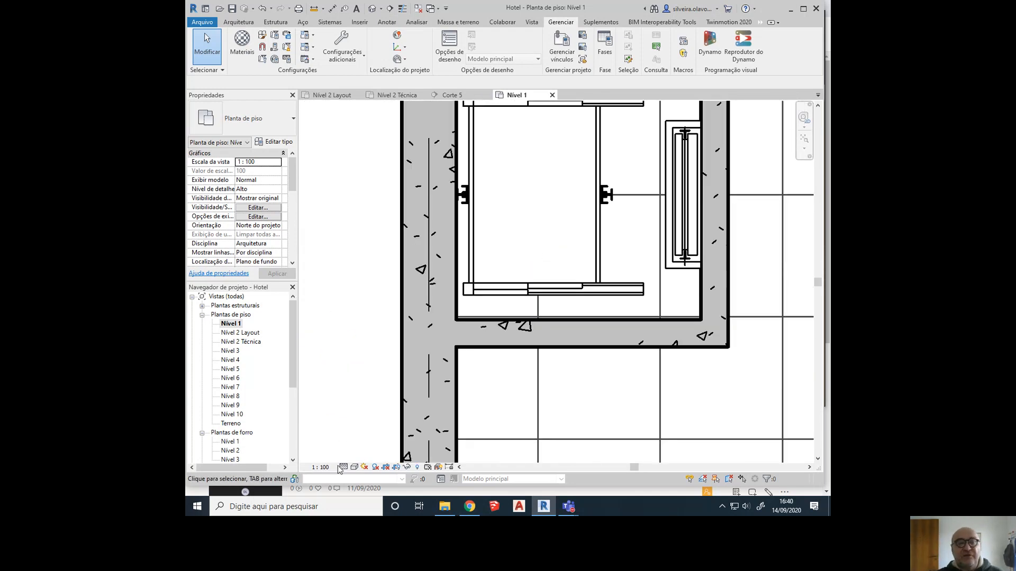
{"action": "scroll", "coordinate": [506, 354], "scroll_direction": "down", "scroll_amount": 1}
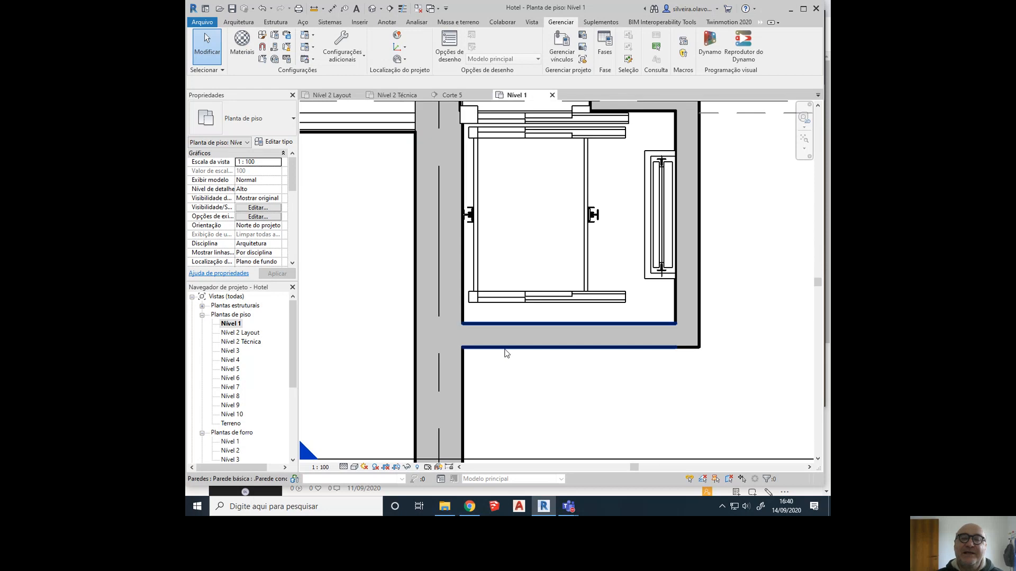
{"action": "scroll", "coordinate": [505, 350], "scroll_direction": "down", "scroll_amount": 2}
{"action": "middle_click_drag", "start_coordinate": [416, 251], "coordinate": [778, 292]}
{"action": "scroll", "coordinate": [492, 256], "scroll_direction": "down", "scroll_amount": 2}
{"action": "middle_click_drag", "start_coordinate": [473, 258], "coordinate": [483, 305]}
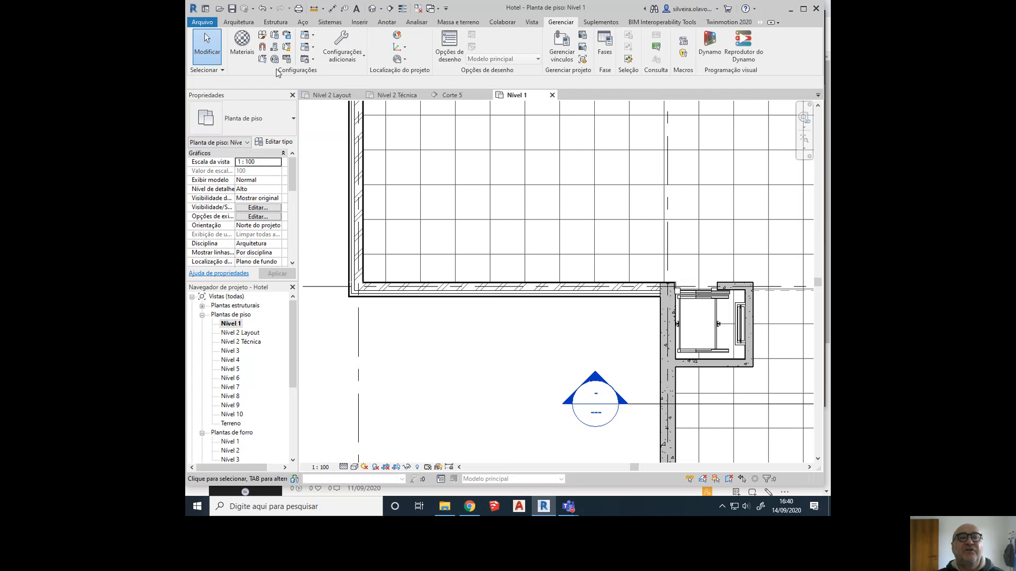
- Examine the Aberturas de shaft and Escadas subcategories in the model object styles, including the Escadas cut weight, and leave without changes
{"action": "left_click", "coordinate": [262, 38]}
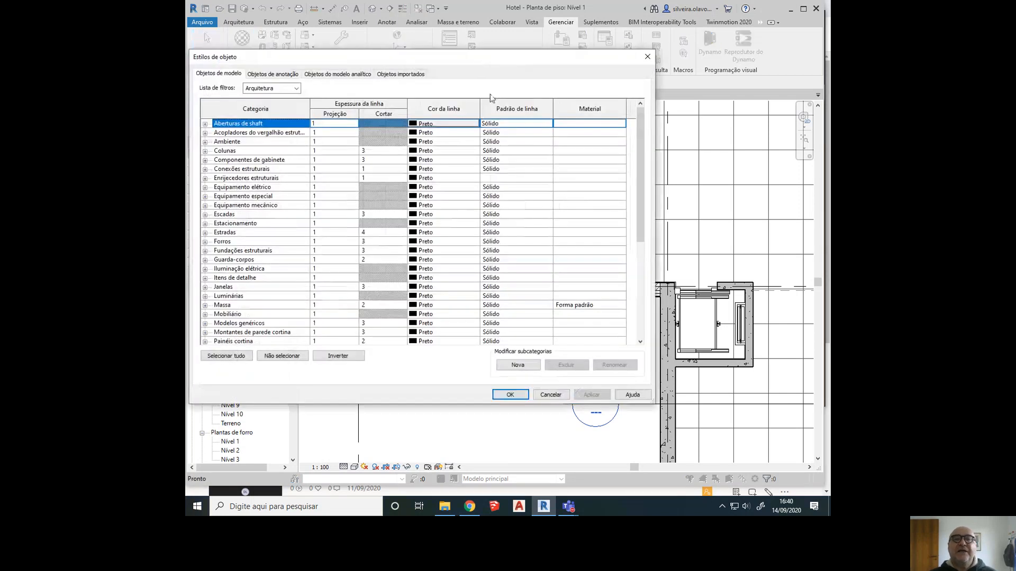
{"action": "left_click_drag", "start_coordinate": [620, 64], "coordinate": [582, 51]}
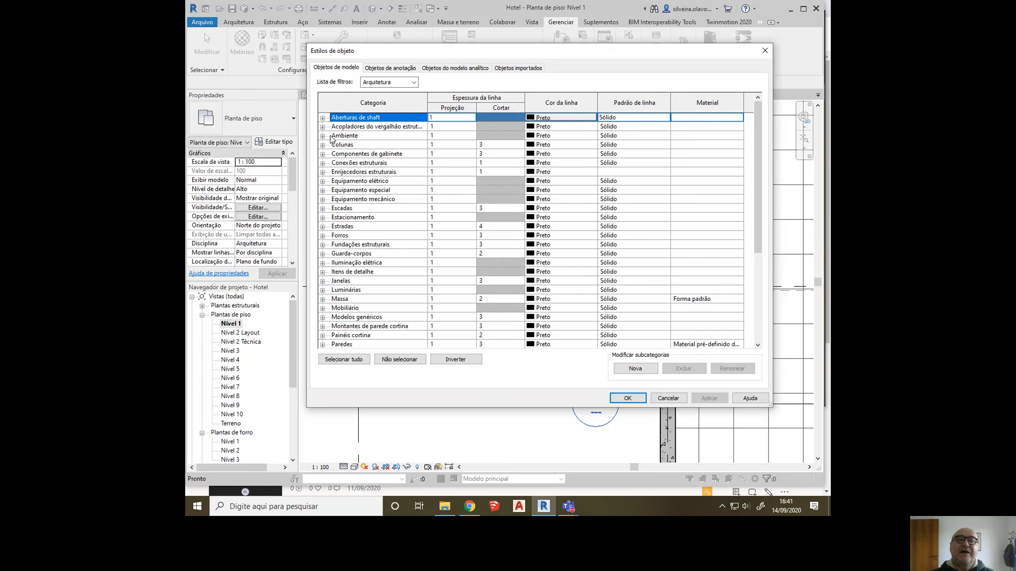
{"action": "left_click", "coordinate": [322, 117]}
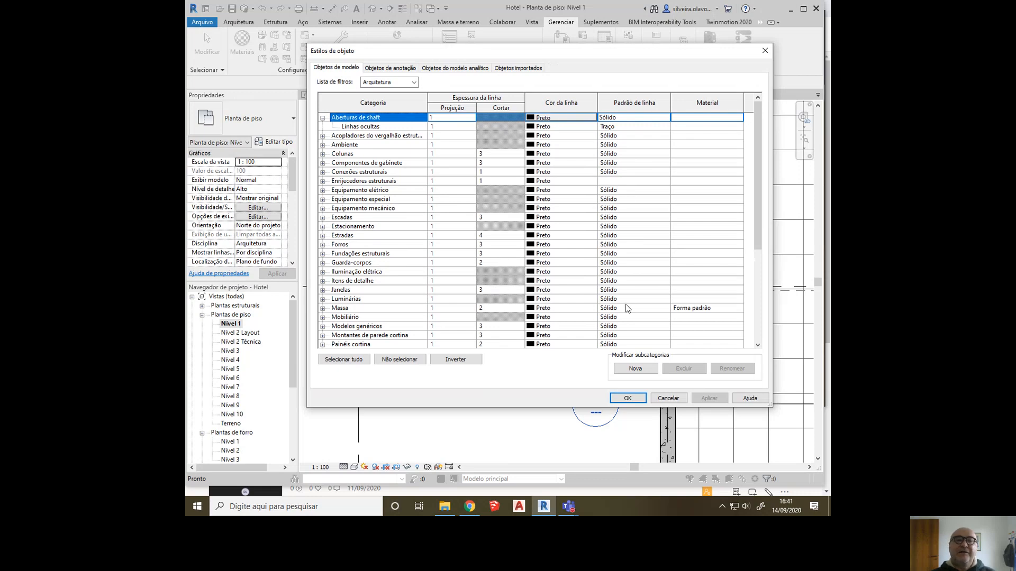
{"action": "left_click", "coordinate": [323, 218]}
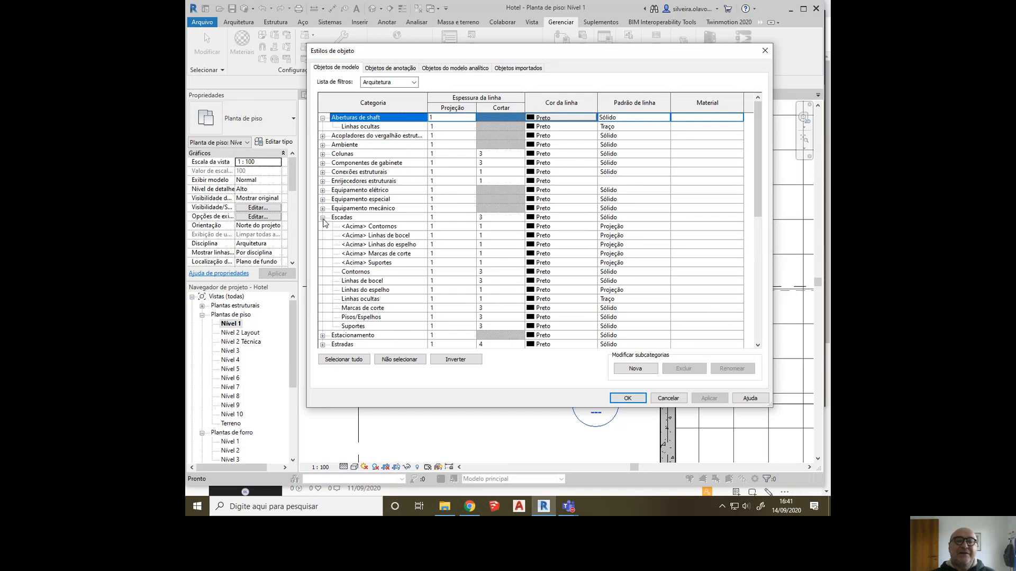
{"action": "scroll", "coordinate": [350, 229], "scroll_direction": "down", "scroll_amount": 2}
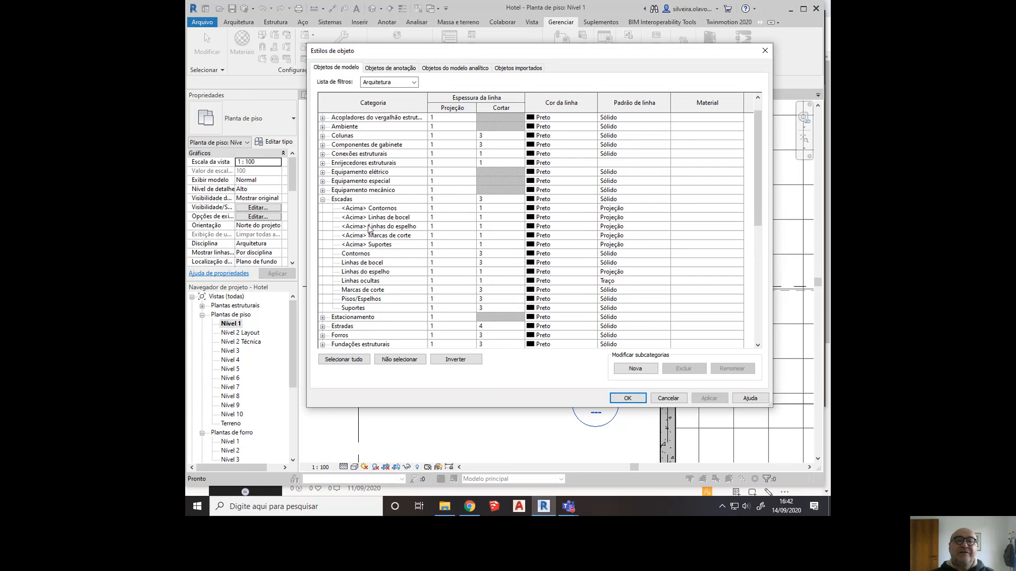
{"action": "left_click", "coordinate": [489, 201]}
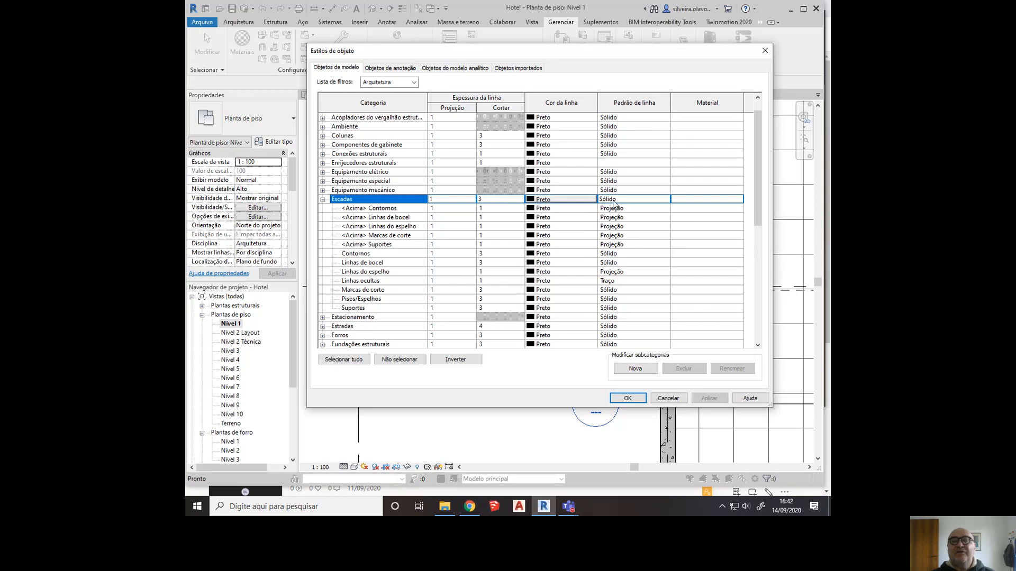
{"action": "left_click", "coordinate": [668, 397]}
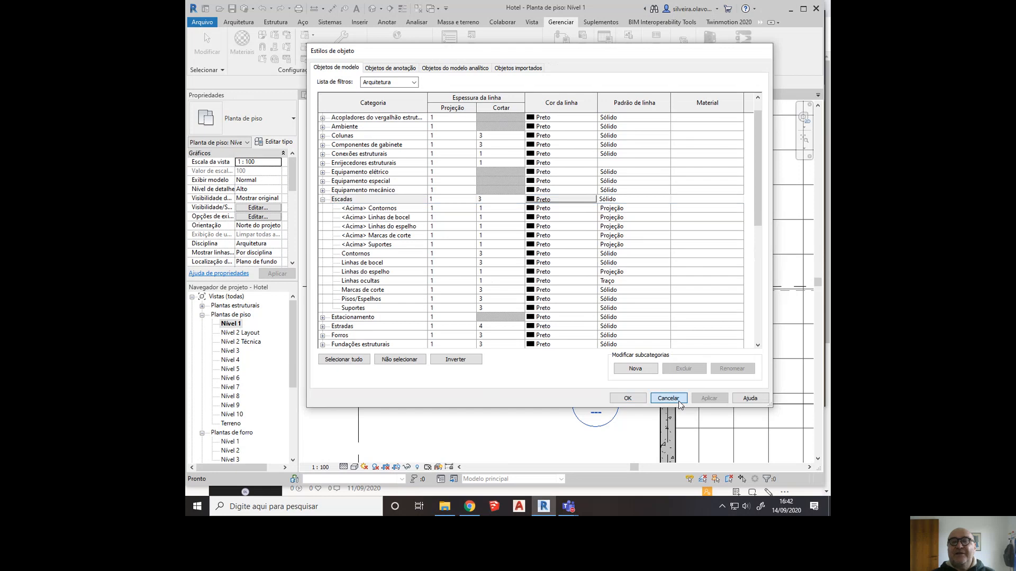
- Check the thickness of model line weight 3 at scale 1:100 and leave the line weights unchanged
{"action": "left_click", "coordinate": [342, 53]}
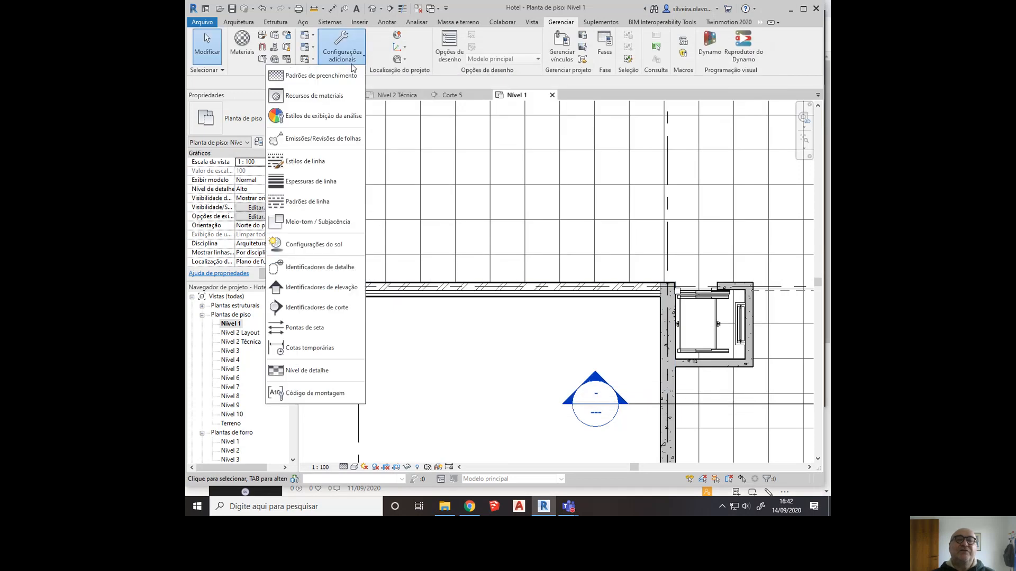
{"action": "left_click", "coordinate": [318, 183]}
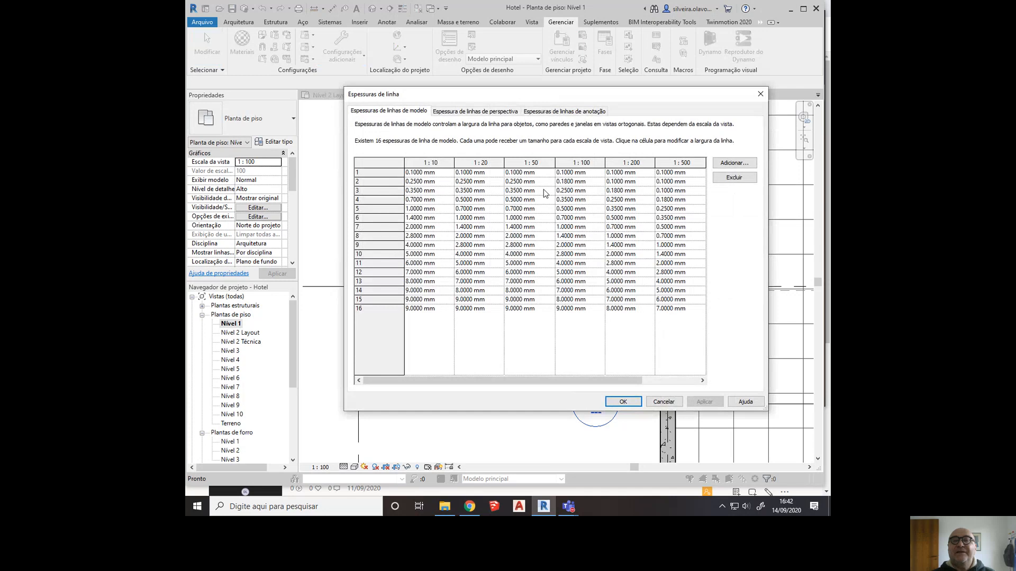
{"action": "left_click", "coordinate": [586, 192]}
{"action": "left_click", "coordinate": [657, 403]}
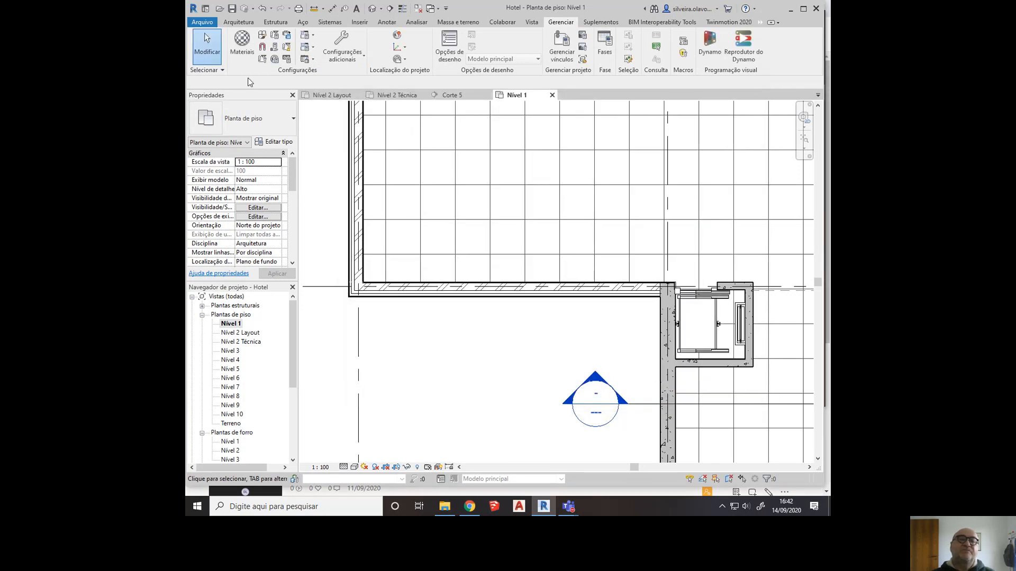
- Reopen the model object styles and examine the Forros and Sistema de cortina subcategories and their line weights
{"action": "left_click", "coordinate": [262, 35]}
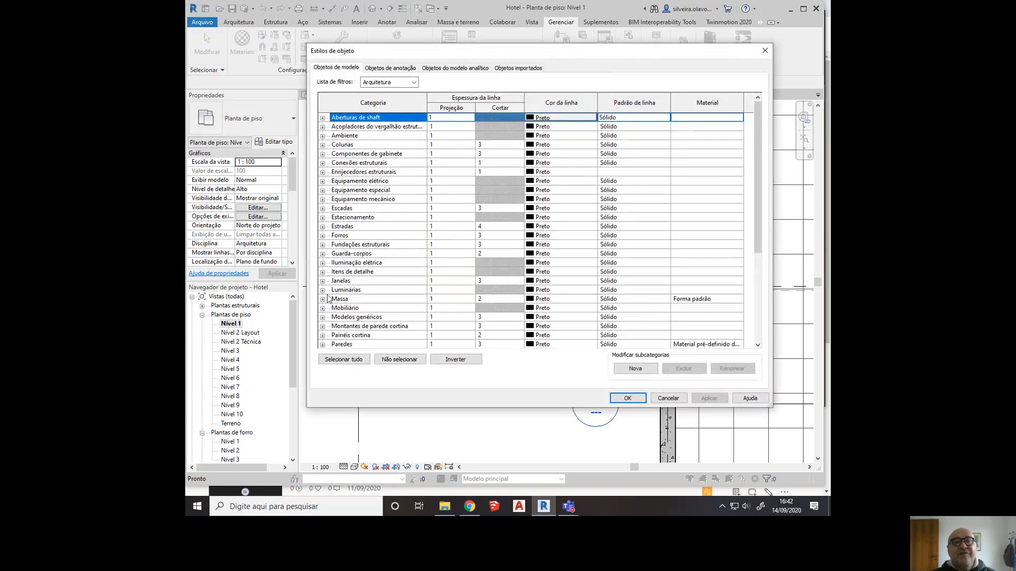
{"action": "left_click", "coordinate": [323, 236]}
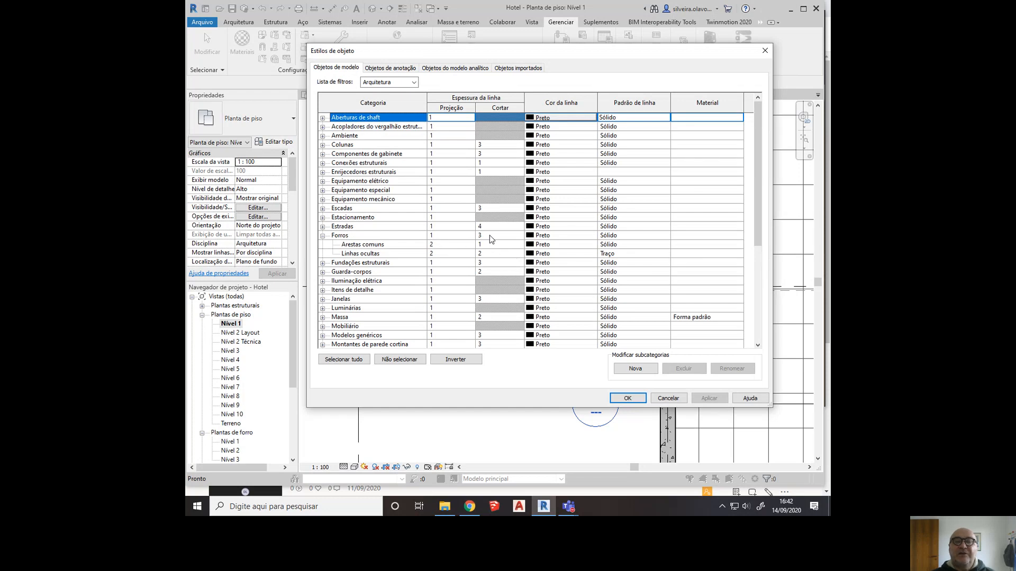
{"action": "scroll", "coordinate": [476, 233], "scroll_direction": "down", "scroll_amount": 3}
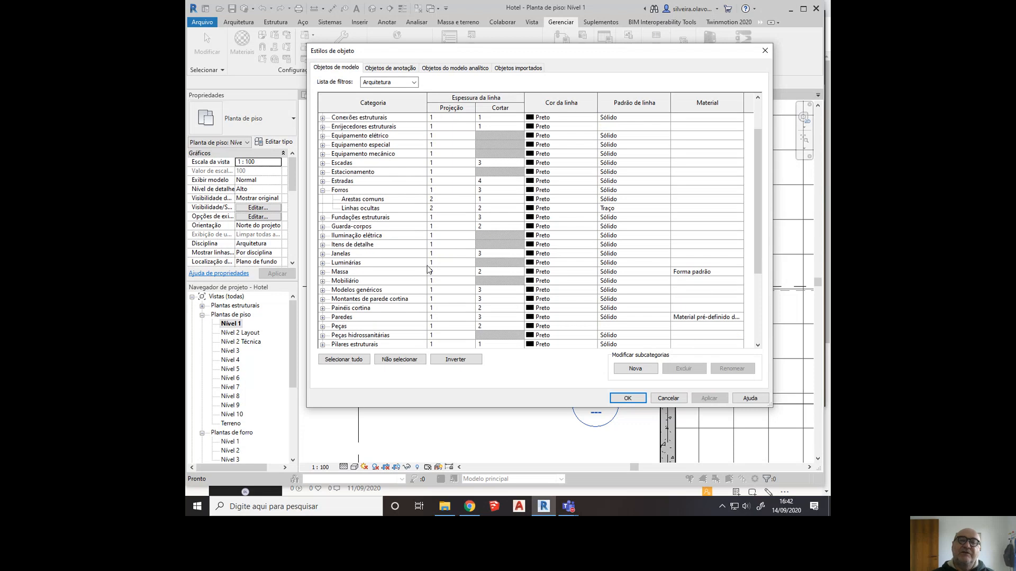
{"action": "scroll", "coordinate": [429, 268], "scroll_direction": "down", "scroll_amount": 4}
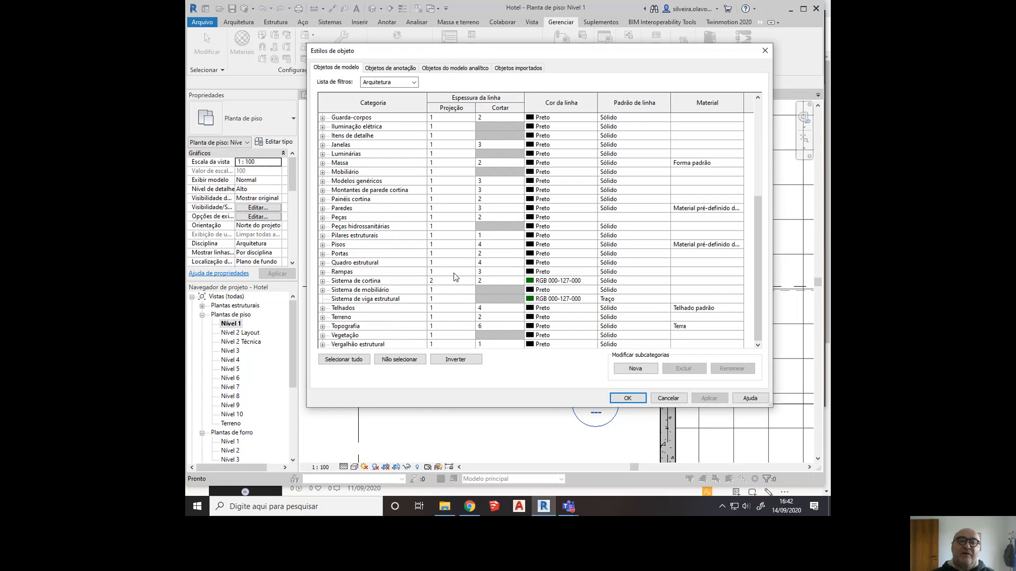
{"action": "left_click", "coordinate": [322, 281]}
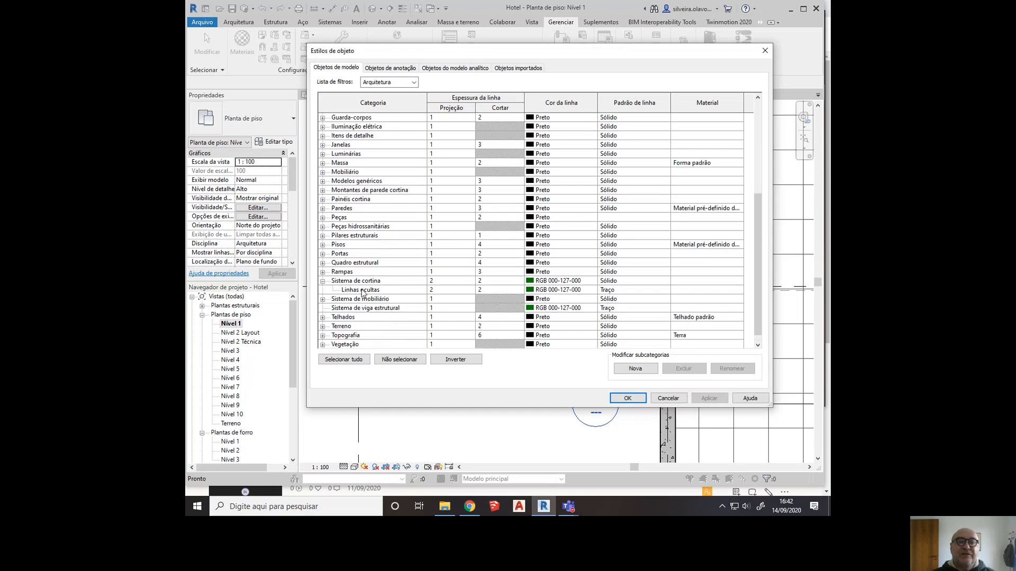
- Set the cut line weight of the Moldura/Viga mestra subcategory under Portas to 2
{"action": "left_click", "coordinate": [322, 254]}
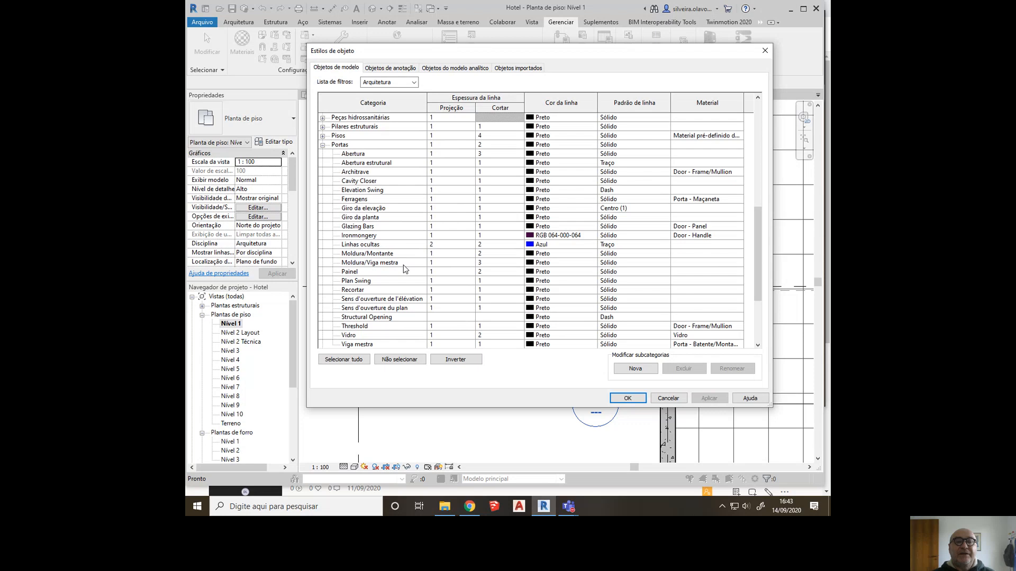
{"action": "scroll", "coordinate": [392, 344], "scroll_direction": "down", "scroll_amount": 1}
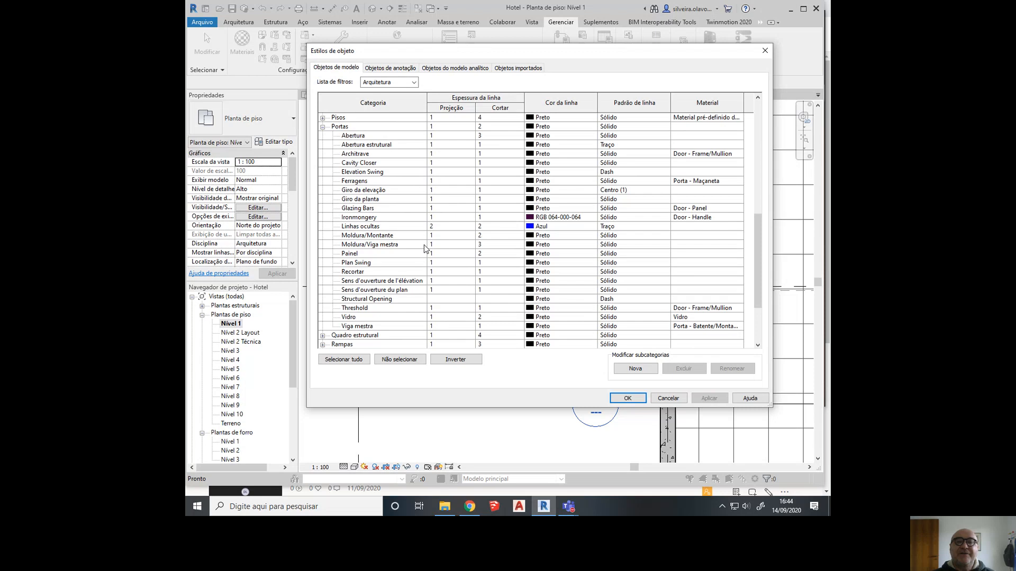
{"action": "left_click", "coordinate": [492, 246]}
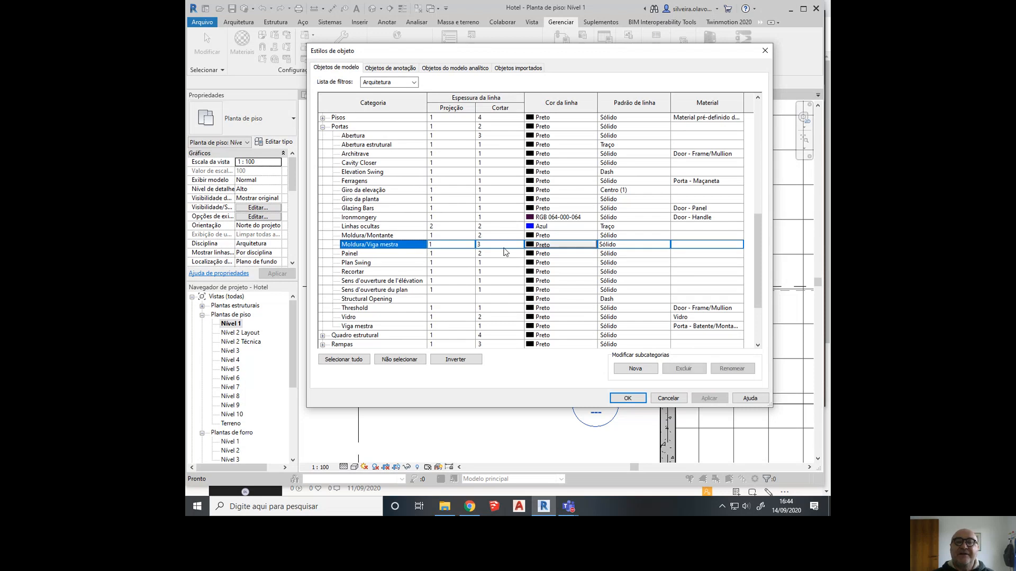
{"action": "left_click", "coordinate": [519, 246]}
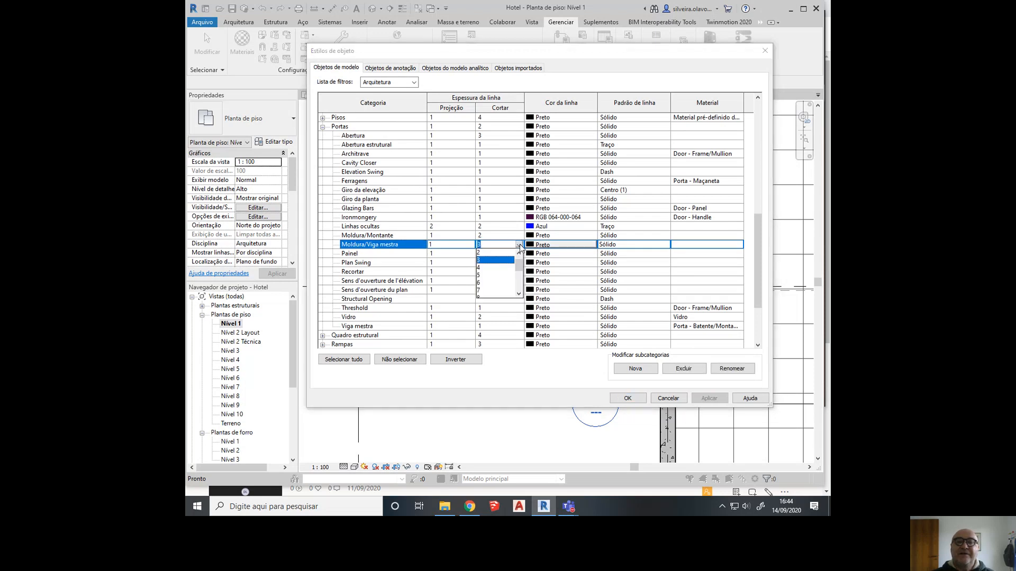
{"action": "left_click", "coordinate": [487, 253]}
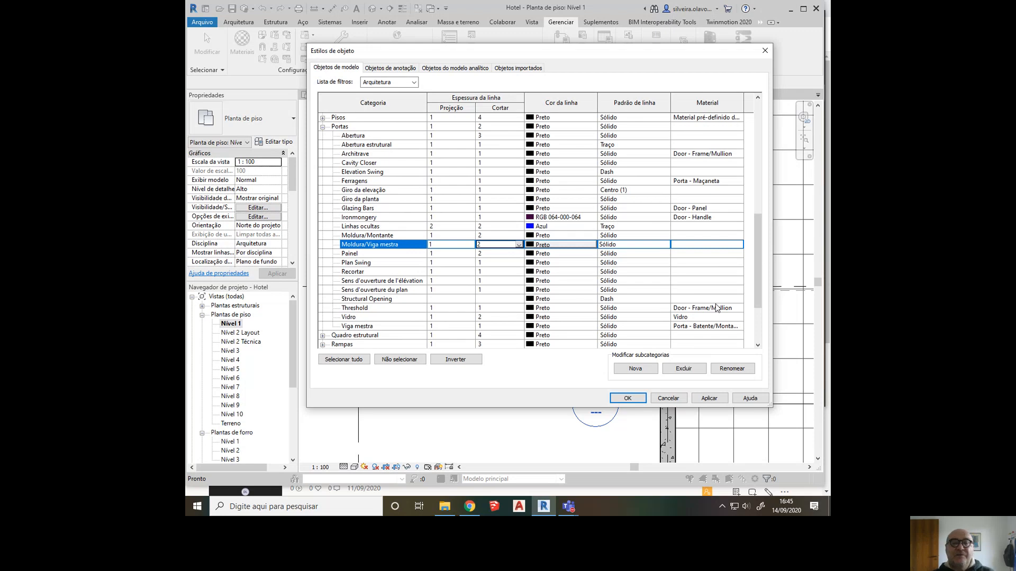
- Set the cut line weight of the Paredes category to 10, accept the object styles and check the walls in the Nível 1 plan
{"action": "scroll", "coordinate": [709, 304], "scroll_direction": "down", "scroll_amount": 1}
{"action": "scroll", "coordinate": [325, 291], "scroll_direction": "down", "scroll_amount": 2}
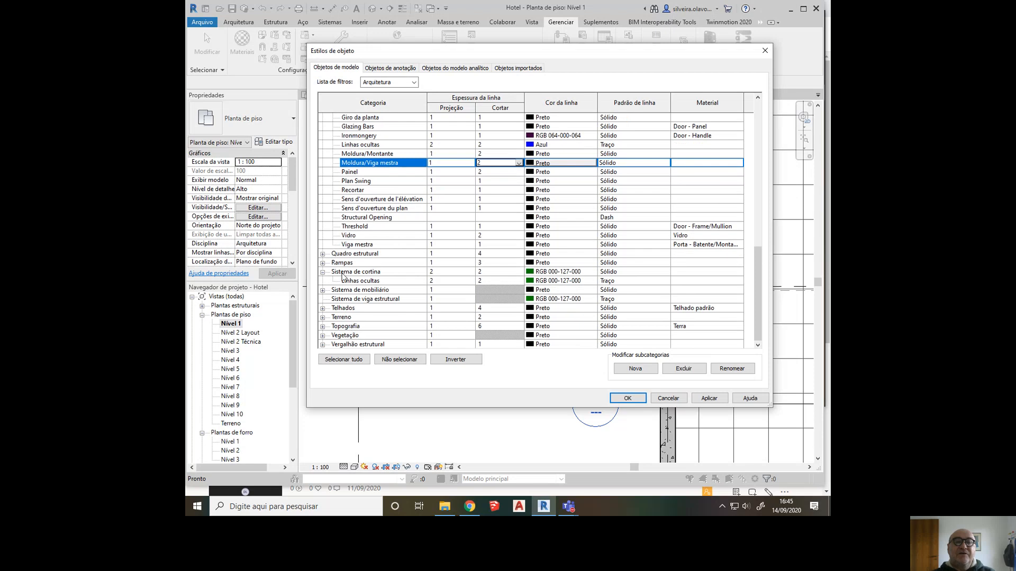
{"action": "scroll", "coordinate": [358, 274], "scroll_direction": "up", "scroll_amount": 5}
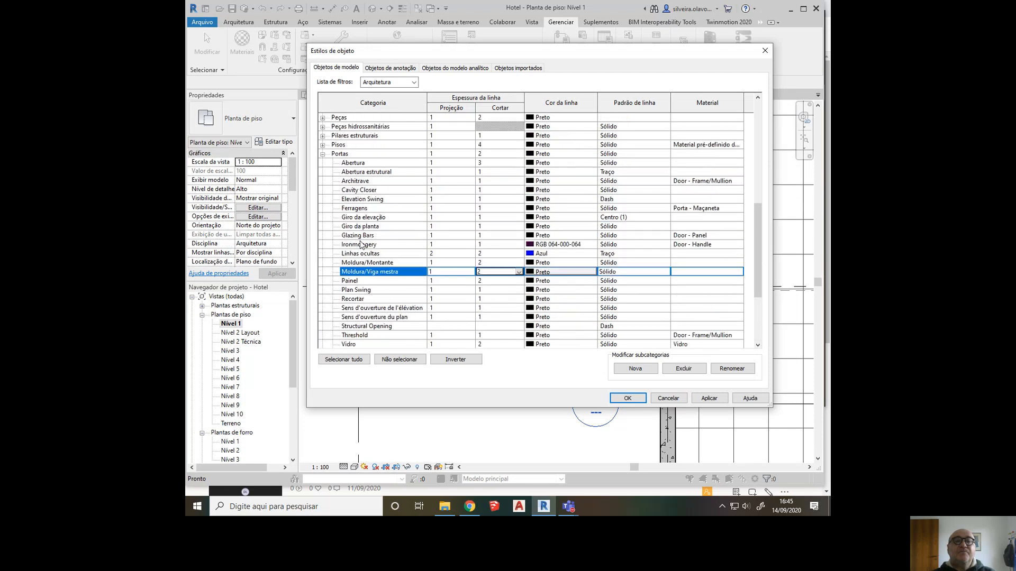
{"action": "scroll", "coordinate": [350, 201], "scroll_direction": "up", "scroll_amount": 1}
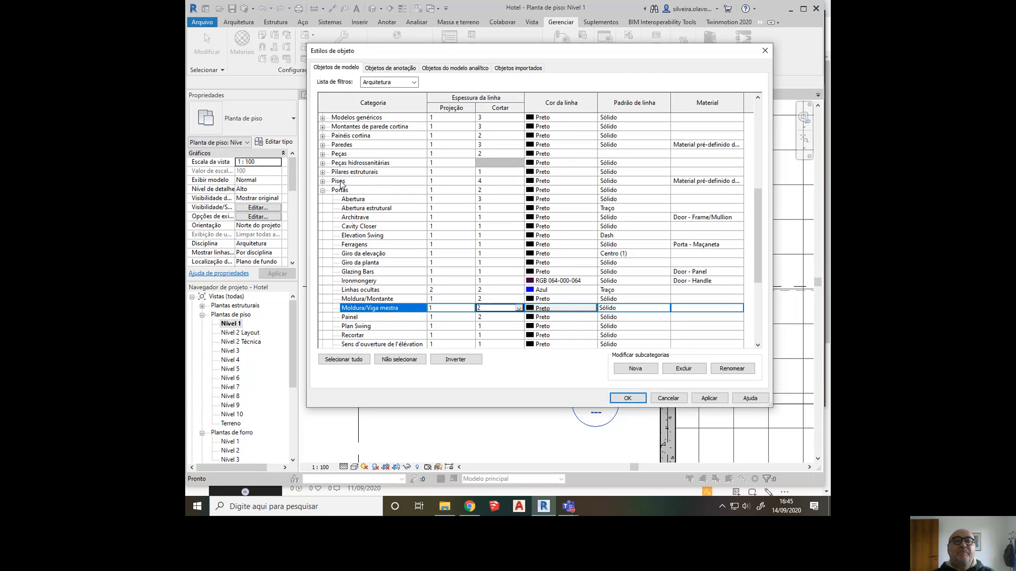
{"action": "left_click", "coordinate": [322, 145]}
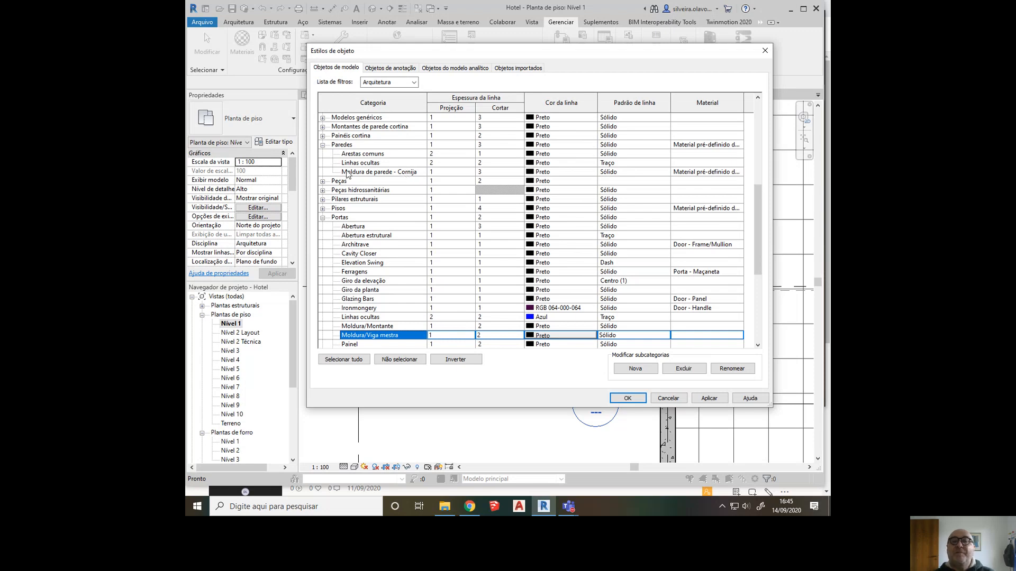
{"action": "left_click", "coordinate": [449, 144]}
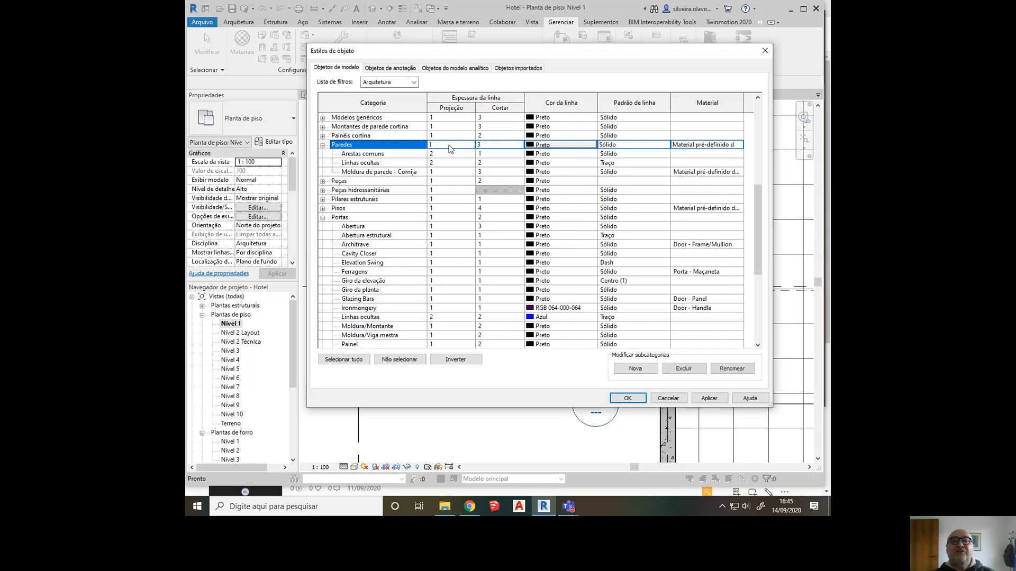
{"action": "left_click", "coordinate": [501, 145]}
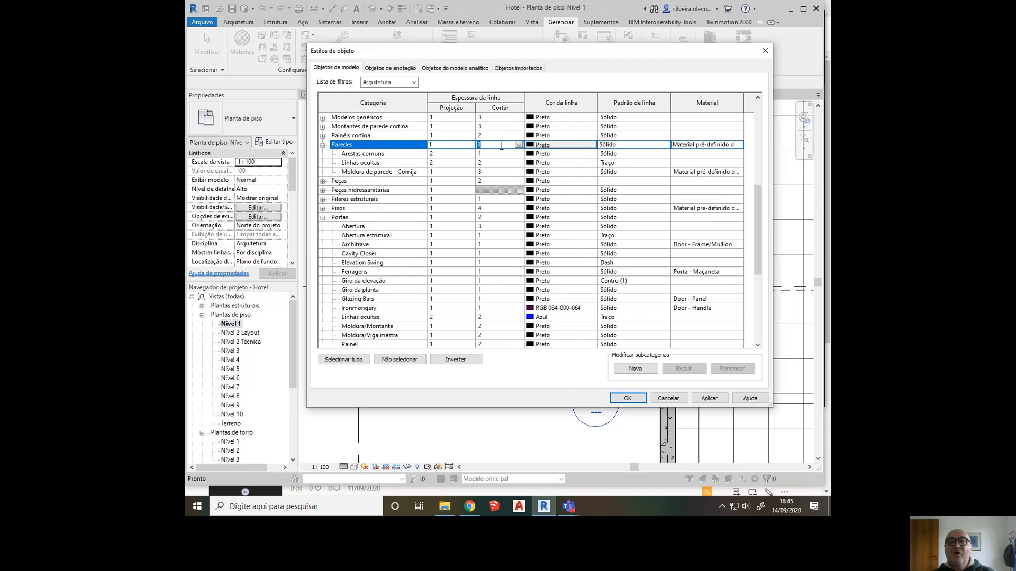
{"action": "left_click", "coordinate": [519, 148]}
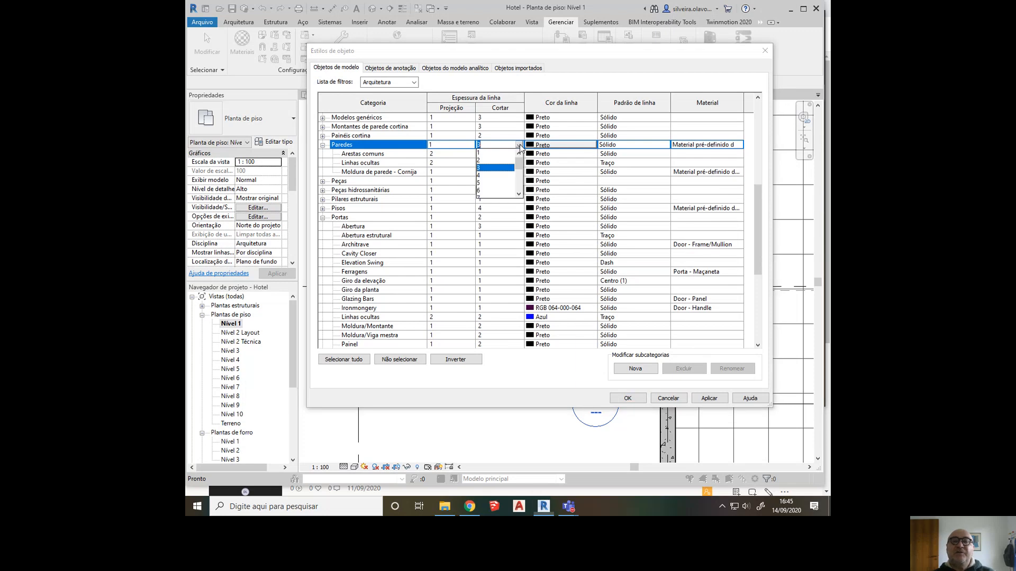
{"action": "left_click", "coordinate": [483, 175]}
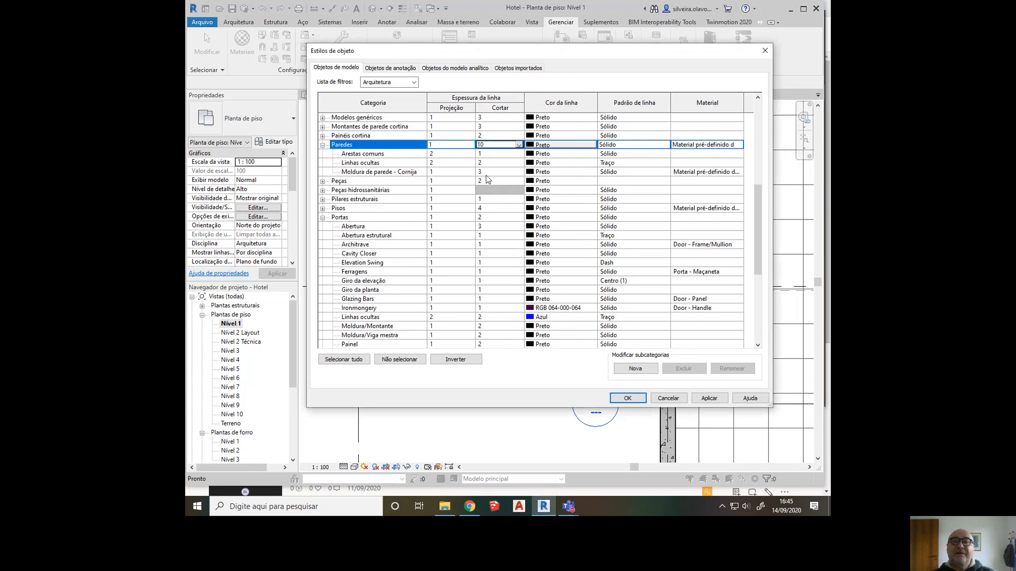
{"action": "left_click", "coordinate": [628, 399]}
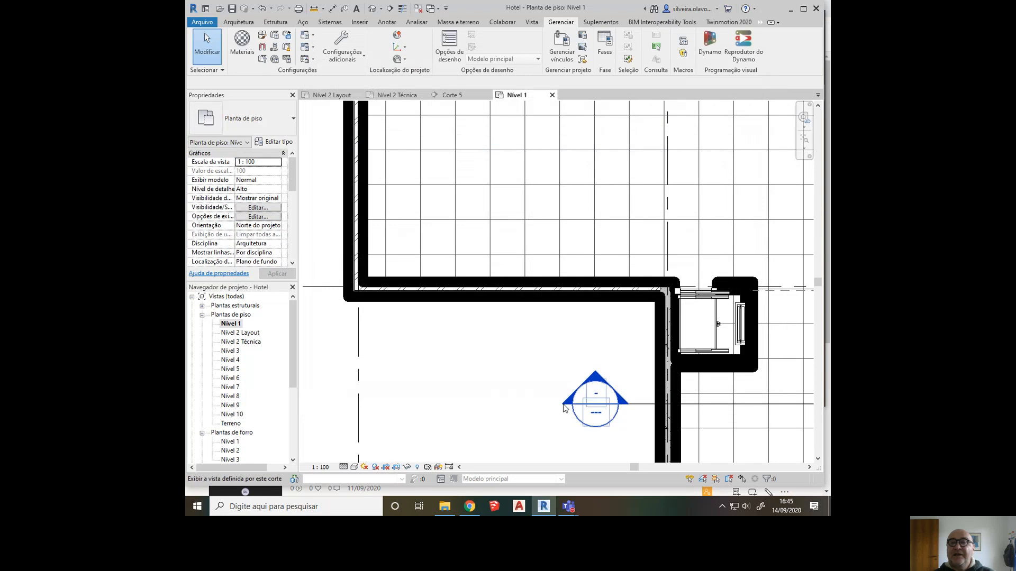
{"action": "scroll", "coordinate": [532, 371], "scroll_direction": "down", "scroll_amount": 5}
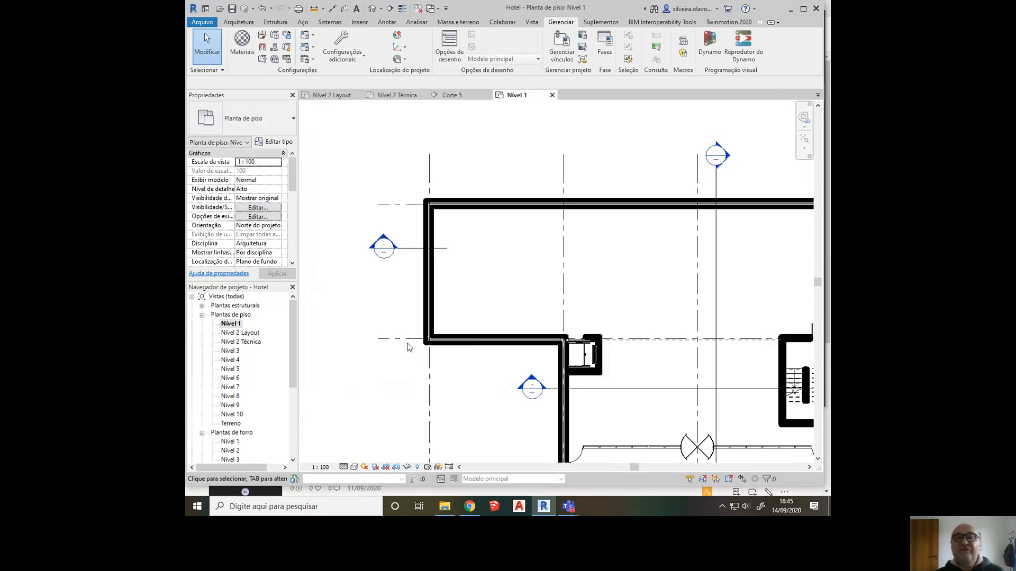
{"action": "scroll", "coordinate": [544, 364], "scroll_direction": "up", "scroll_amount": 6}
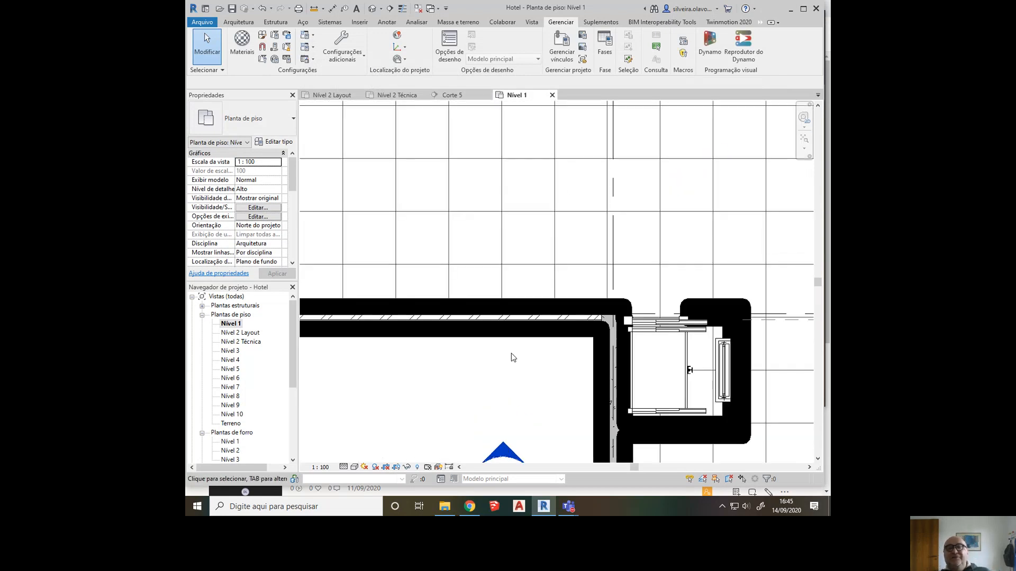
- Change the Paredes cut line weight to 5 in the object styles and check the walls around the elevator shaft
{"action": "left_click", "coordinate": [263, 34]}
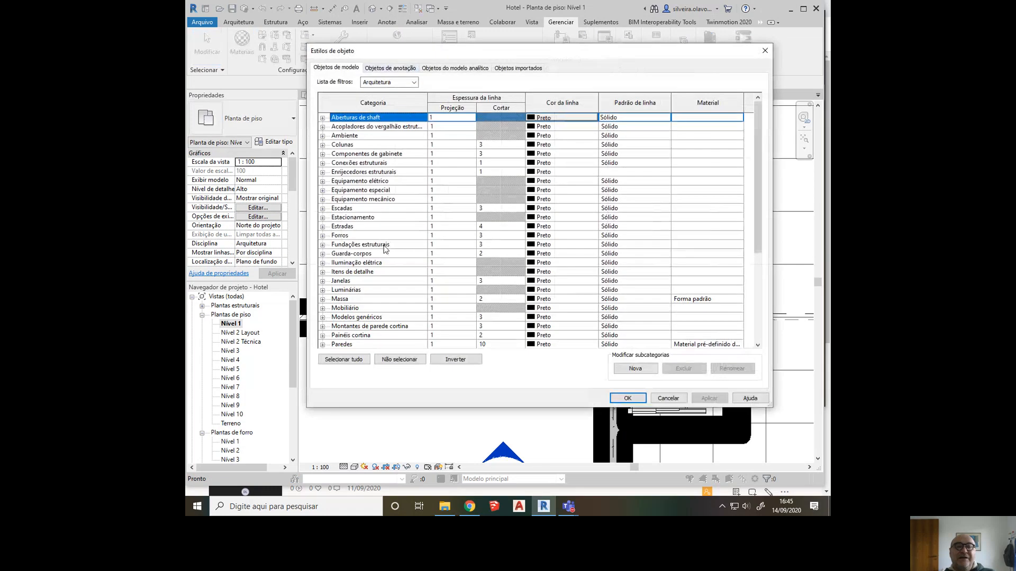
{"action": "scroll", "coordinate": [351, 312], "scroll_direction": "down", "scroll_amount": 1}
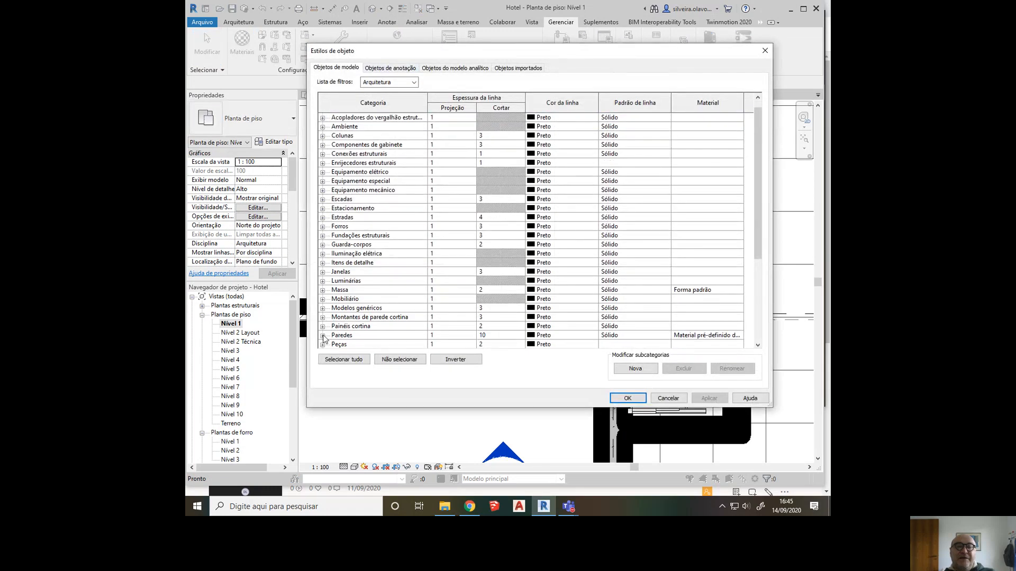
{"action": "left_click", "coordinate": [508, 336]}
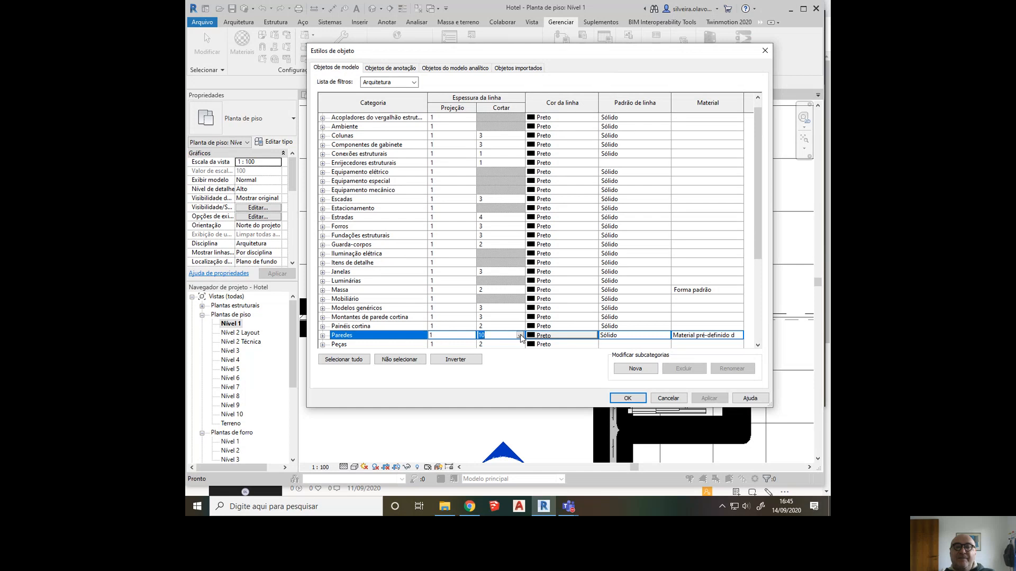
{"action": "left_click", "coordinate": [519, 336]}
{"action": "scroll", "coordinate": [500, 367], "scroll_direction": "up", "scroll_amount": 3}
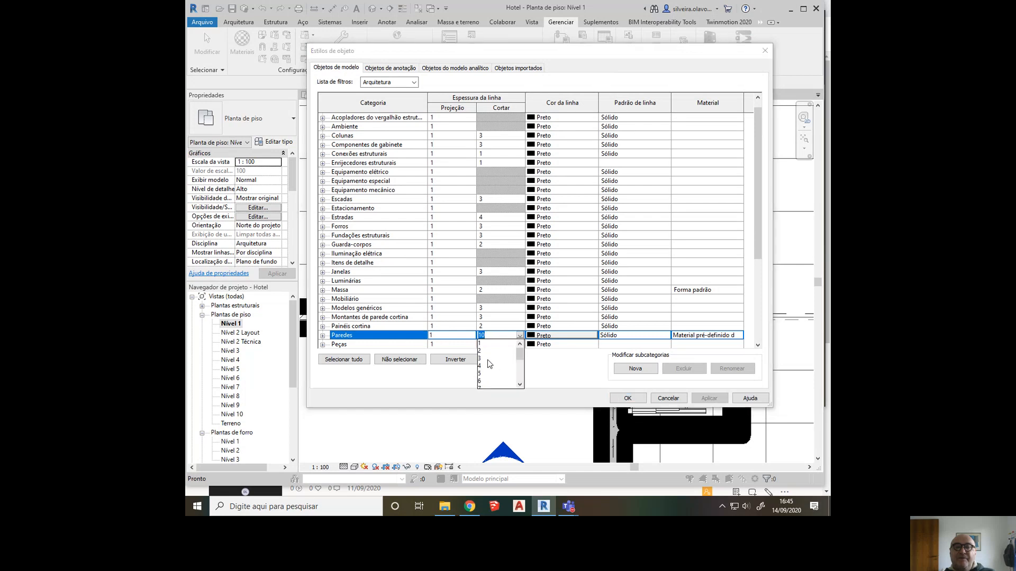
{"action": "left_click", "coordinate": [480, 373]}
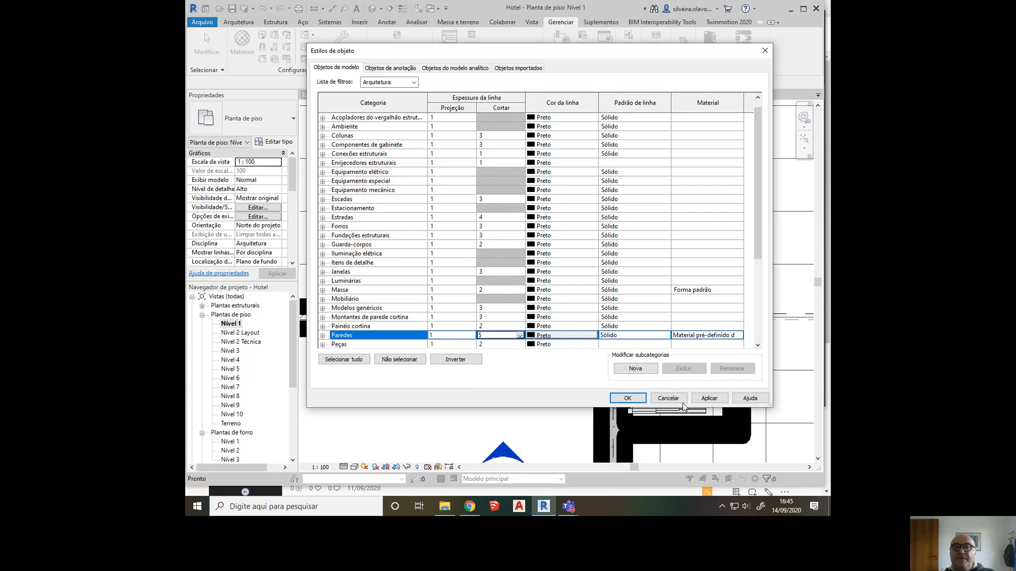
{"action": "left_click", "coordinate": [627, 399]}
{"action": "scroll", "coordinate": [528, 257], "scroll_direction": "down", "scroll_amount": 3}
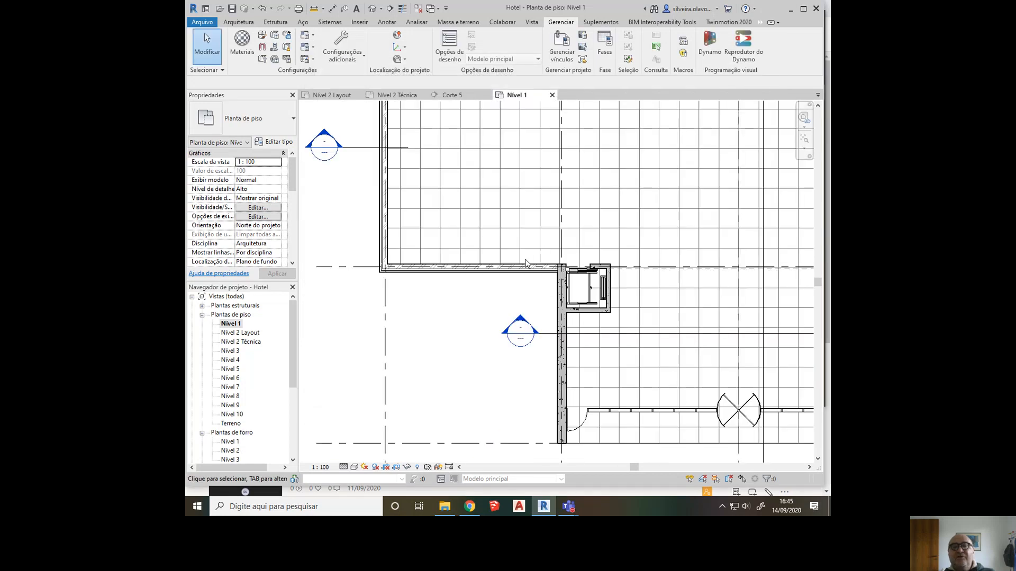
{"action": "scroll", "coordinate": [518, 356], "scroll_direction": "up", "scroll_amount": 4}
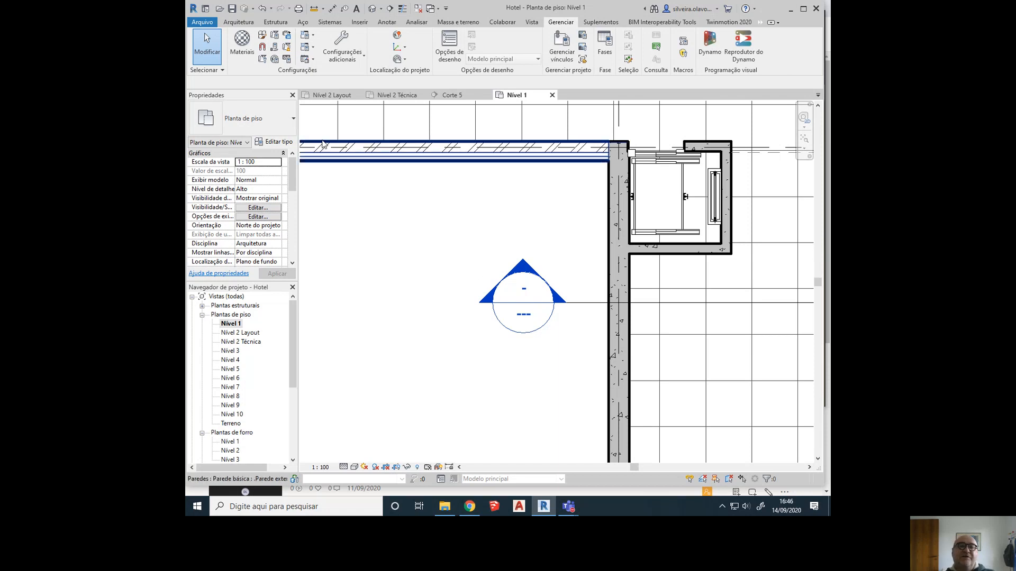
- Set the Paredes cut line weight to 3 in the object styles and check the walls in the floor plan
{"action": "left_click", "coordinate": [261, 36]}
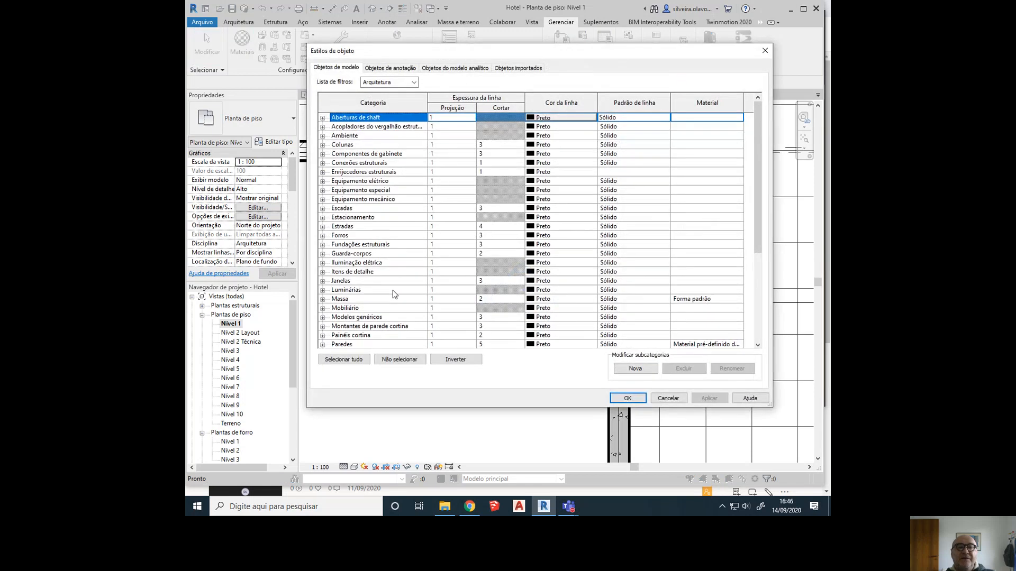
{"action": "scroll", "coordinate": [394, 325], "scroll_direction": "down", "scroll_amount": 1}
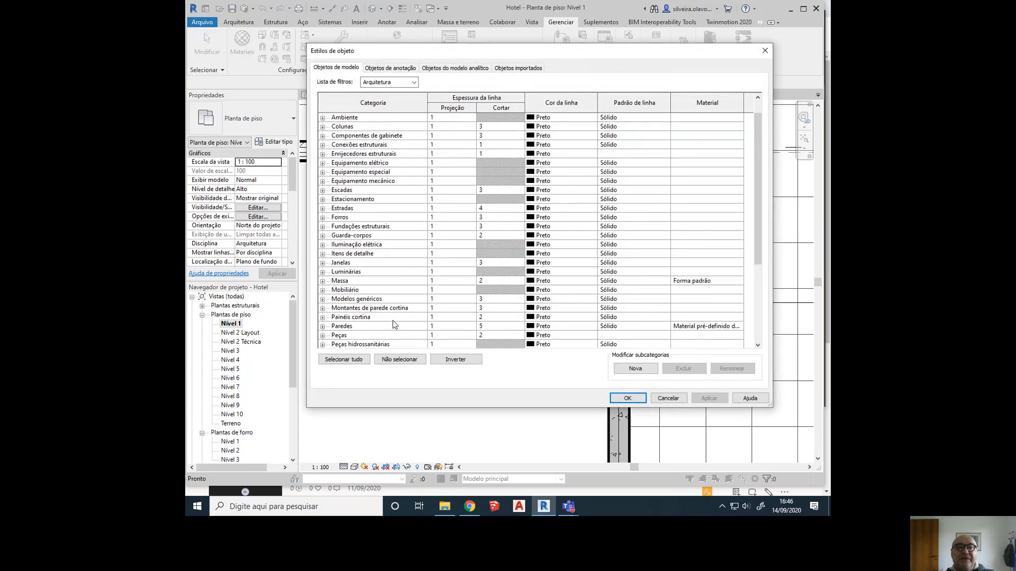
{"action": "left_click", "coordinate": [520, 326]}
{"action": "left_click", "coordinate": [520, 325]}
{"action": "left_click", "coordinate": [519, 326]}
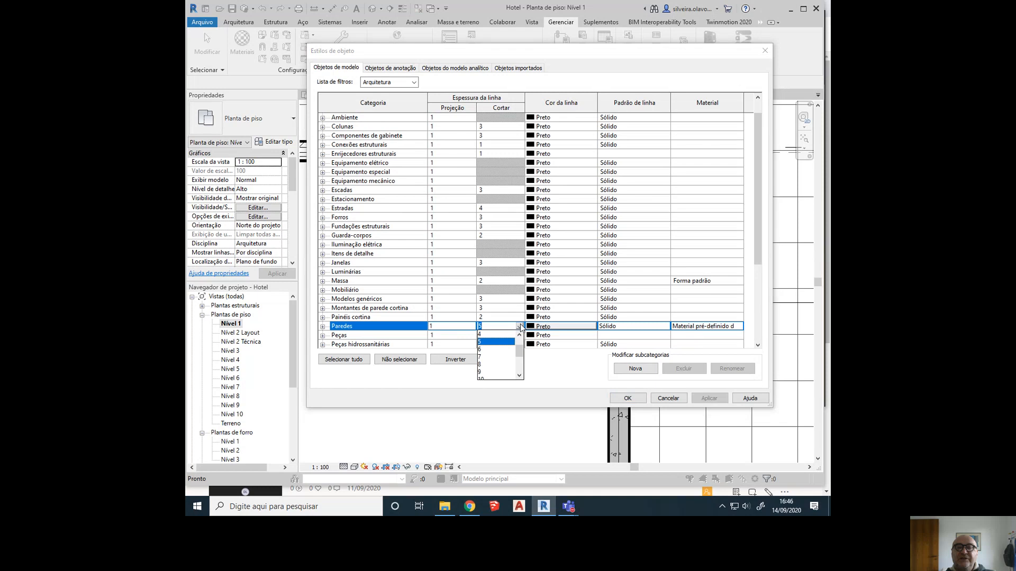
{"action": "scroll", "coordinate": [491, 348], "scroll_direction": "up", "scroll_amount": 1}
{"action": "left_click", "coordinate": [491, 350]}
{"action": "left_click", "coordinate": [627, 399]}
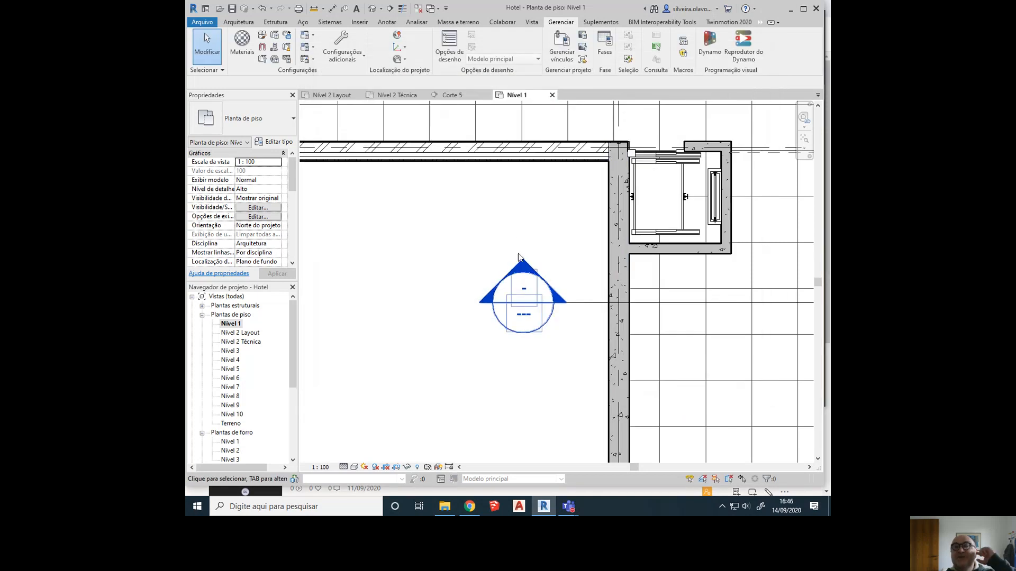
{"action": "scroll", "coordinate": [412, 303], "scroll_direction": "down", "scroll_amount": 2}
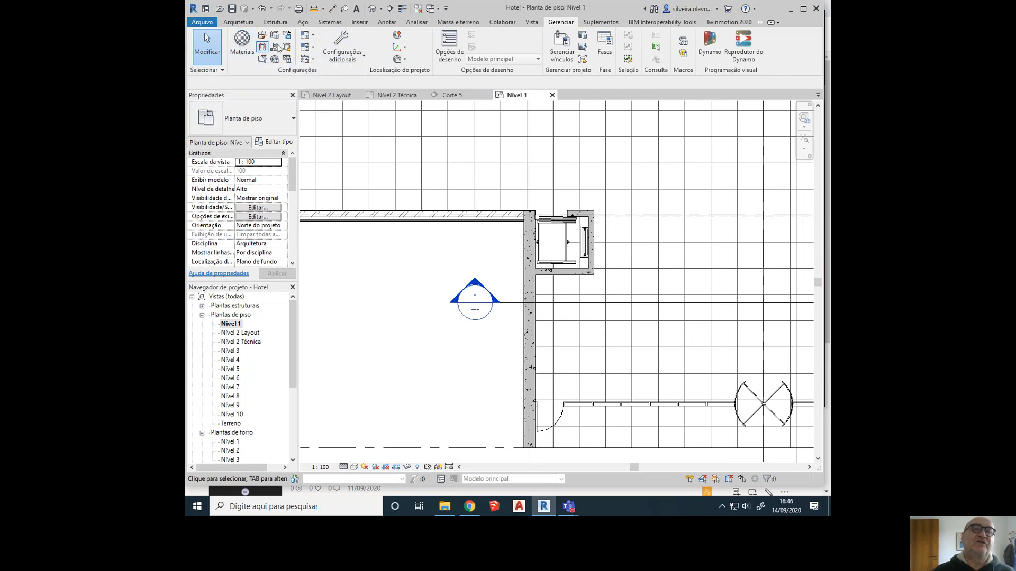
- Examine the line weights, colours and patterns of the annotation and analytical model categories in the object styles
{"action": "left_click", "coordinate": [262, 35]}
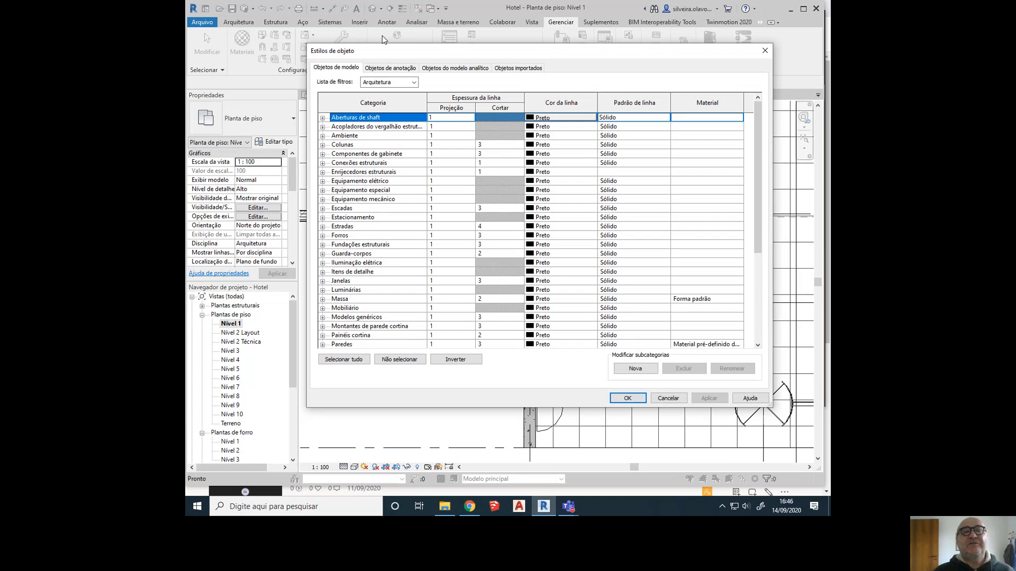
{"action": "left_click", "coordinate": [336, 67]}
{"action": "left_click", "coordinate": [378, 69]}
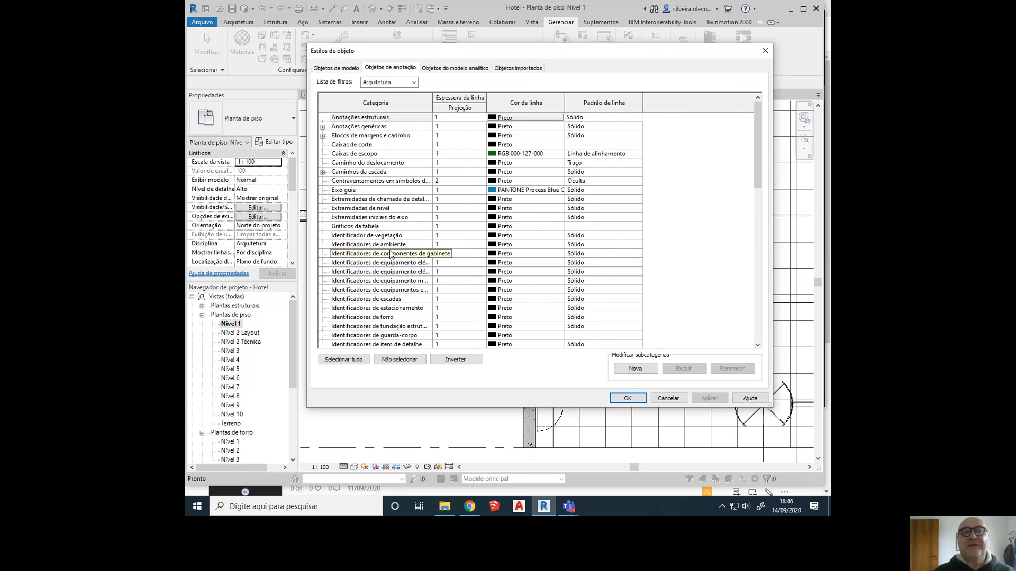
{"action": "scroll", "coordinate": [390, 247], "scroll_direction": "down", "scroll_amount": 1}
{"action": "scroll", "coordinate": [391, 247], "scroll_direction": "down", "scroll_amount": 6}
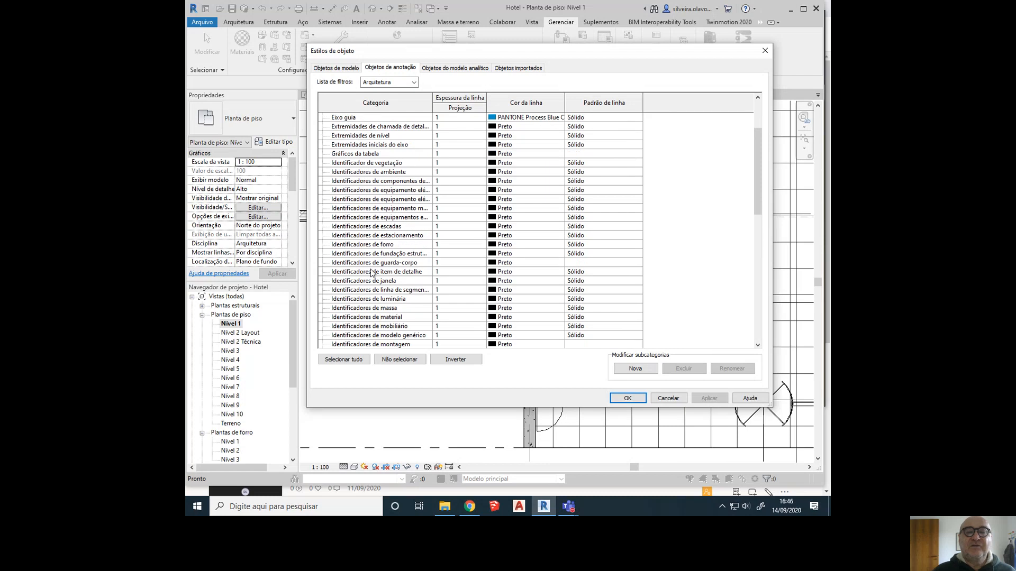
{"action": "scroll", "coordinate": [373, 276], "scroll_direction": "down", "scroll_amount": 12}
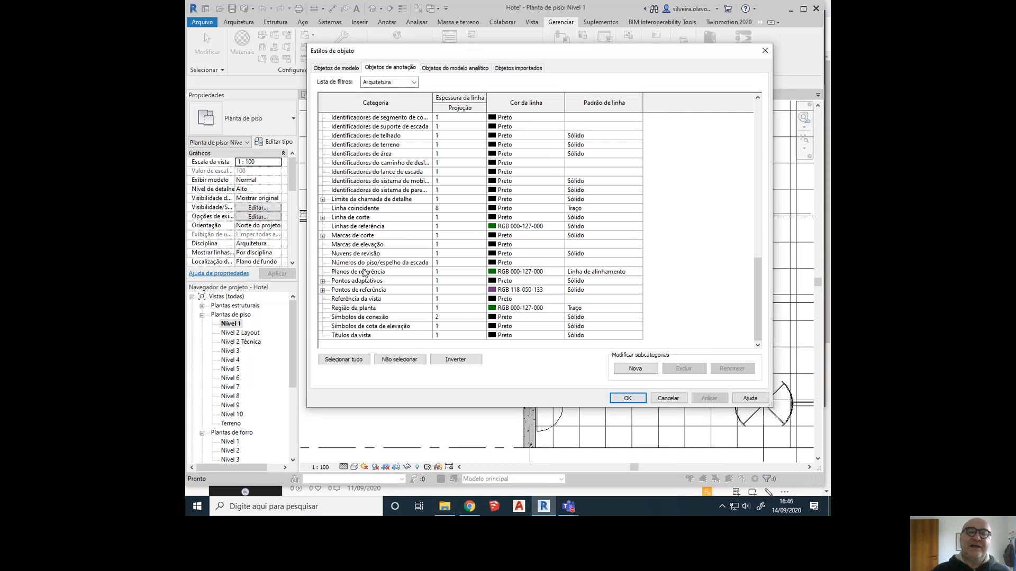
{"action": "scroll", "coordinate": [375, 262], "scroll_direction": "up", "scroll_amount": 3}
{"action": "scroll", "coordinate": [401, 236], "scroll_direction": "up", "scroll_amount": 2}
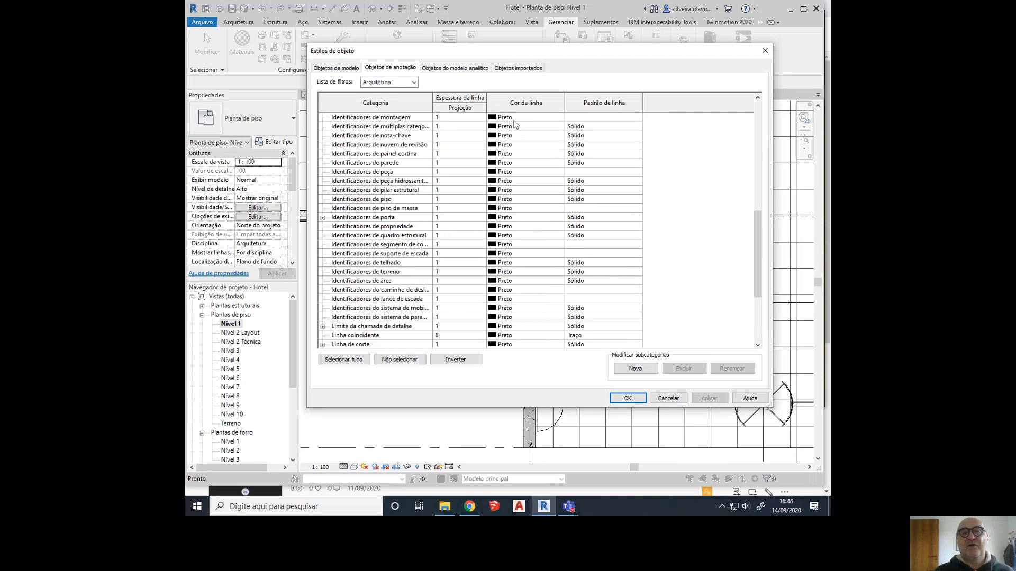
{"action": "left_click", "coordinate": [456, 69]}
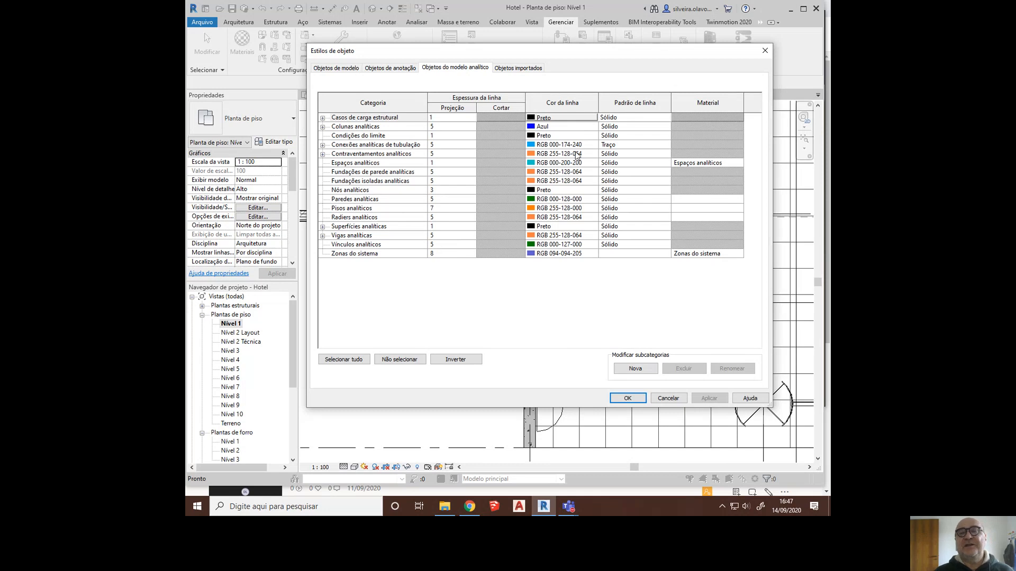
- Examine the imported object styles under Importações nas famílias, including the SKT layer, and leave the object styles without saving
{"action": "left_click", "coordinate": [521, 68]}
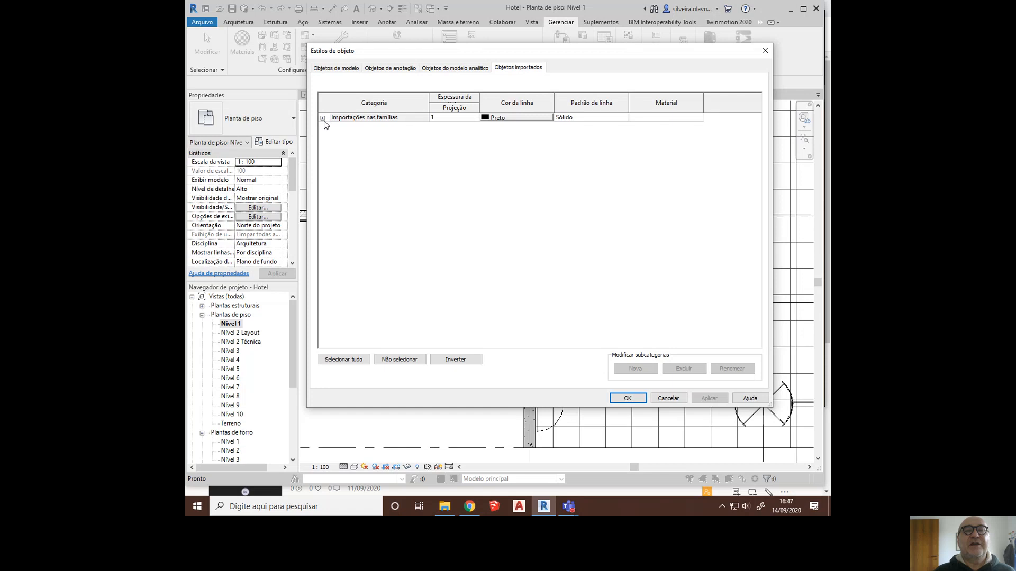
{"action": "left_click", "coordinate": [325, 121]}
{"action": "left_click", "coordinate": [322, 118]}
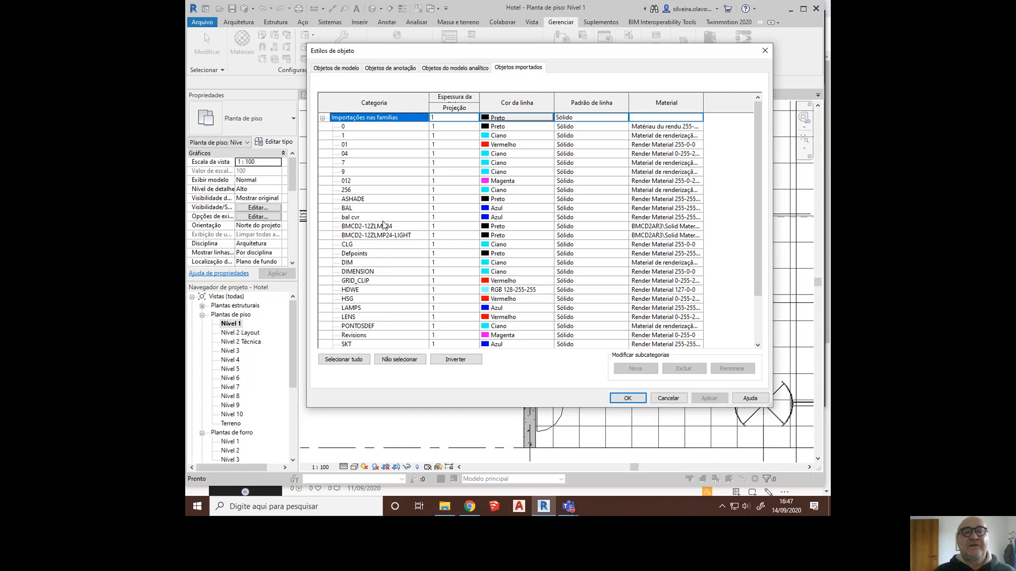
{"action": "scroll", "coordinate": [385, 224], "scroll_direction": "down", "scroll_amount": 2}
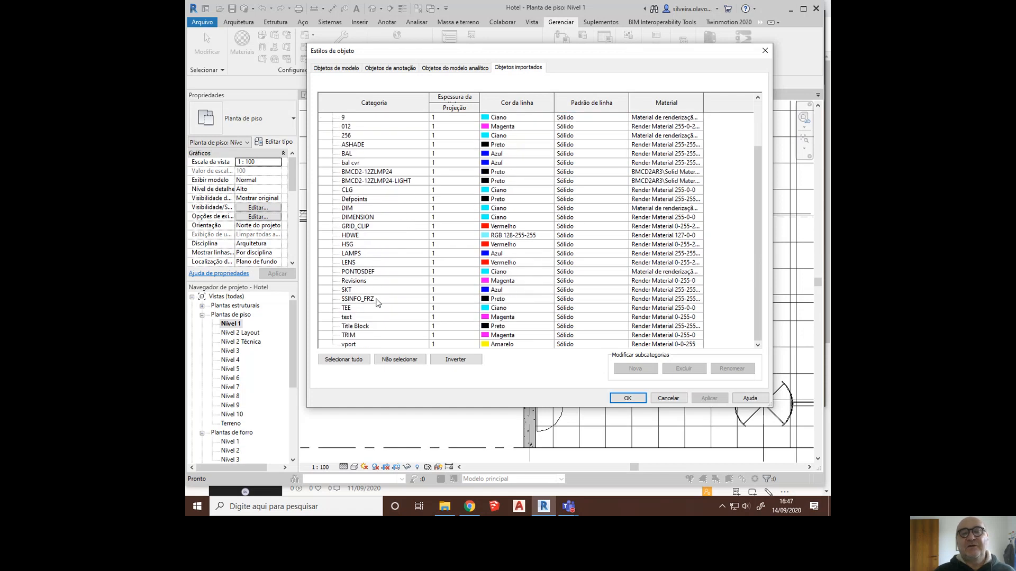
{"action": "scroll", "coordinate": [378, 296], "scroll_direction": "up", "scroll_amount": 2}
{"action": "scroll", "coordinate": [383, 263], "scroll_direction": "down", "scroll_amount": 2}
{"action": "scroll", "coordinate": [384, 270], "scroll_direction": "up", "scroll_amount": 2}
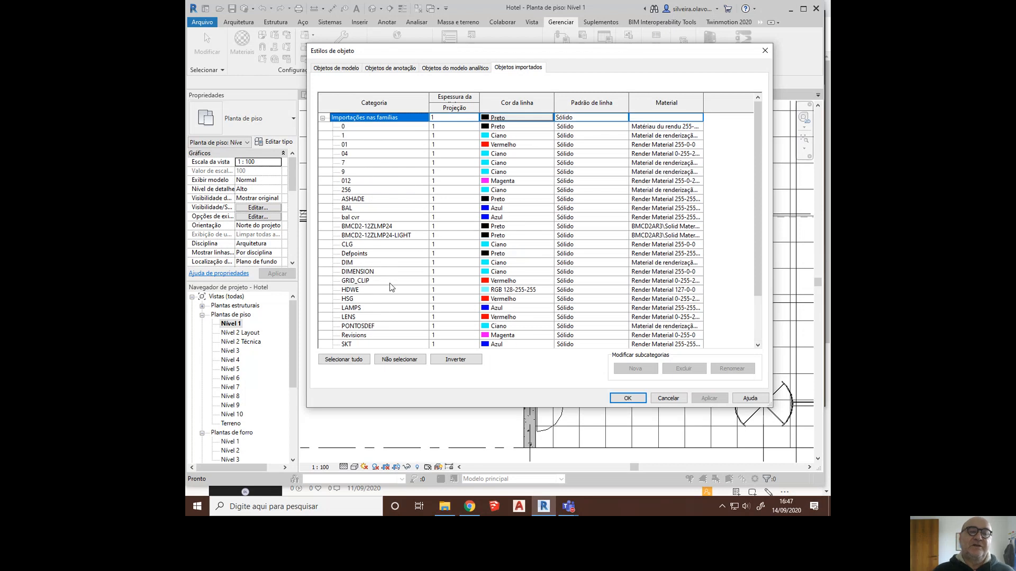
{"action": "scroll", "coordinate": [386, 294], "scroll_direction": "down", "scroll_amount": 2}
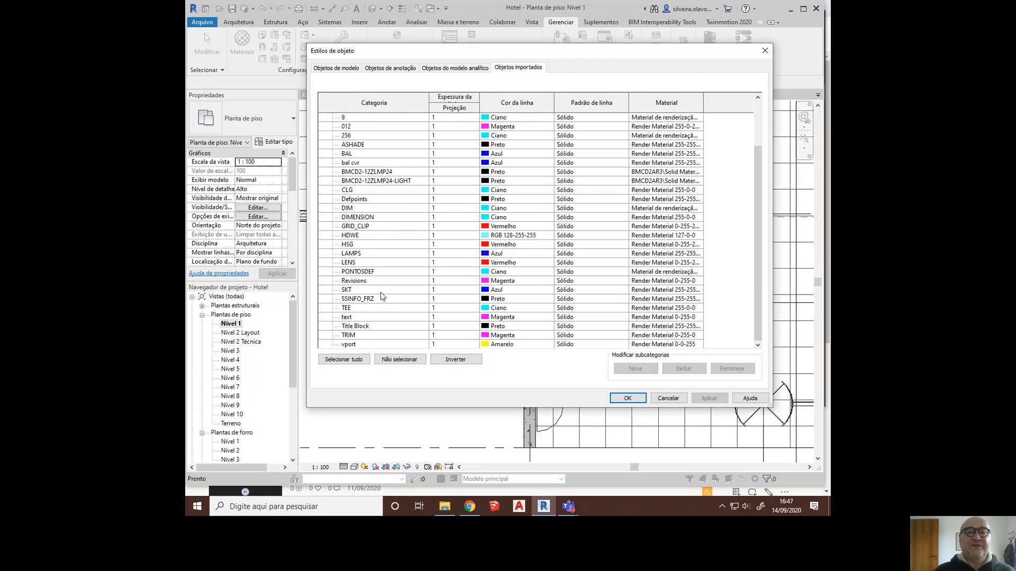
{"action": "scroll", "coordinate": [383, 311], "scroll_direction": "up", "scroll_amount": 2}
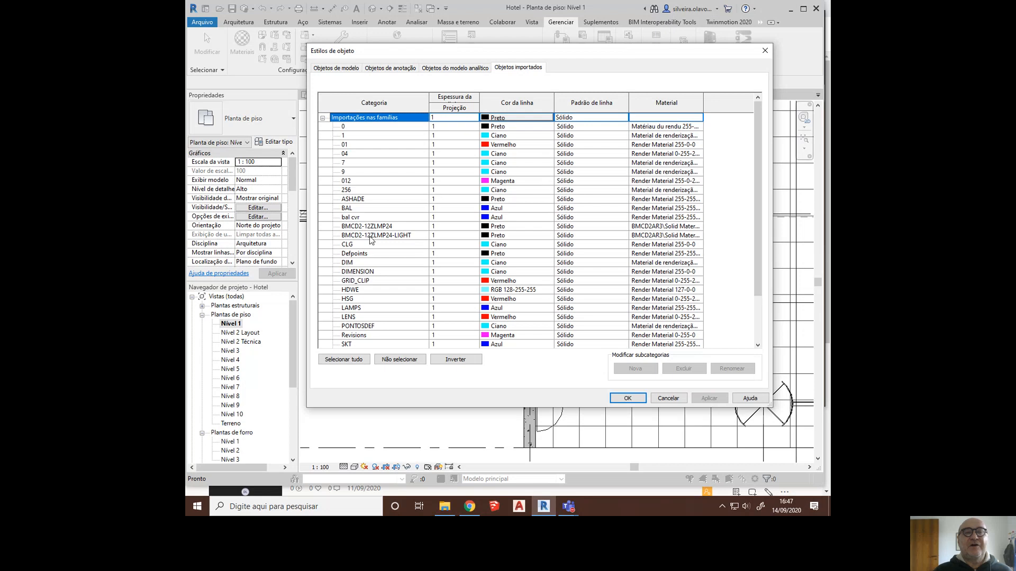
{"action": "scroll", "coordinate": [363, 289], "scroll_direction": "down", "scroll_amount": 2}
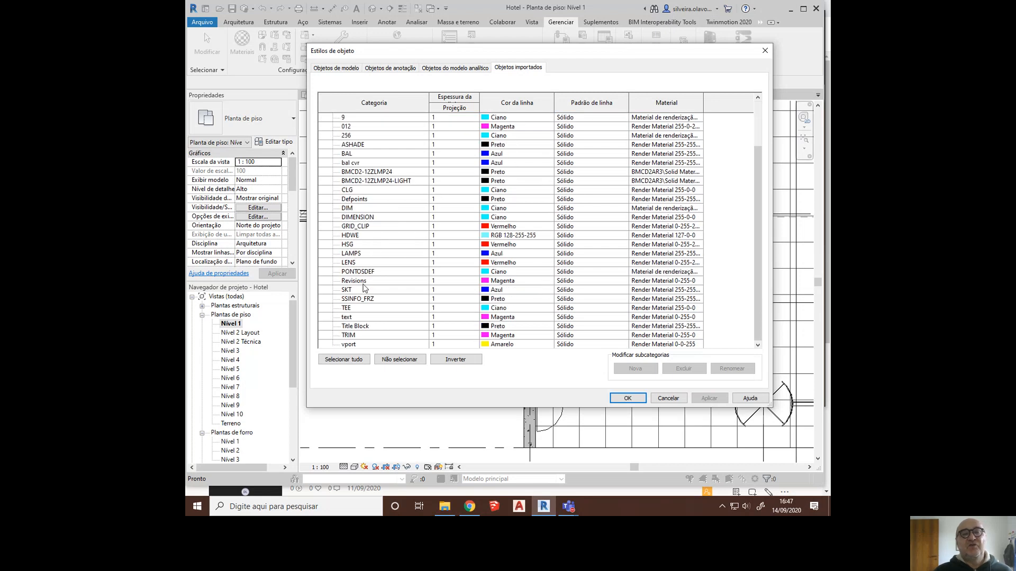
{"action": "scroll", "coordinate": [360, 324], "scroll_direction": "up", "scroll_amount": 1}
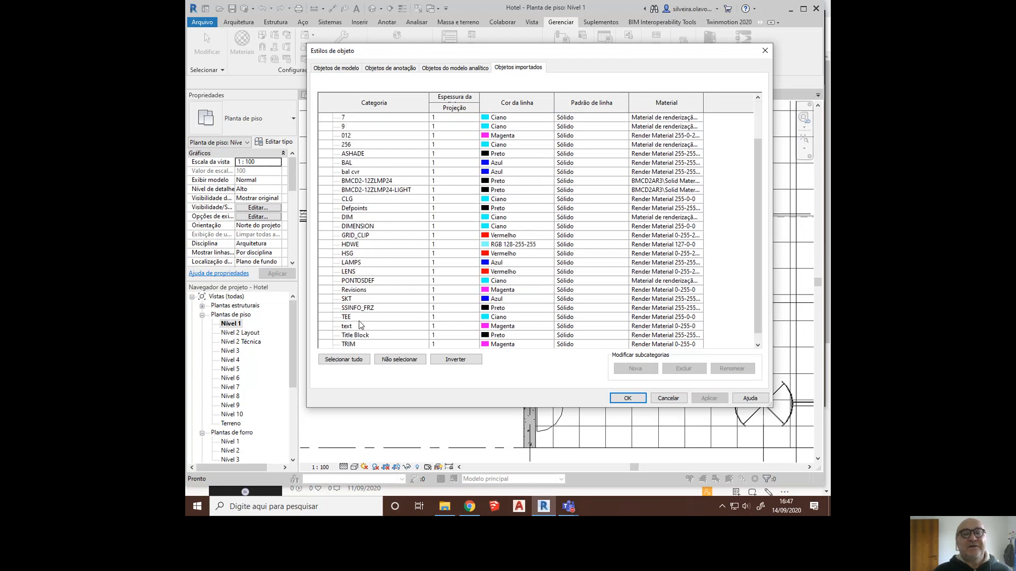
{"action": "left_click", "coordinate": [358, 300]}
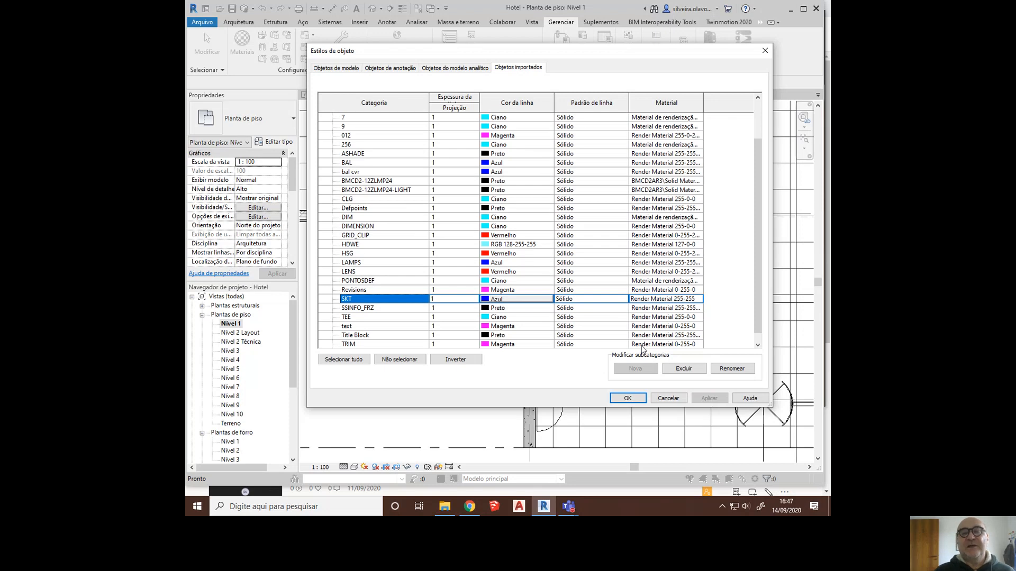
{"action": "scroll", "coordinate": [432, 270], "scroll_direction": "down", "scroll_amount": 1}
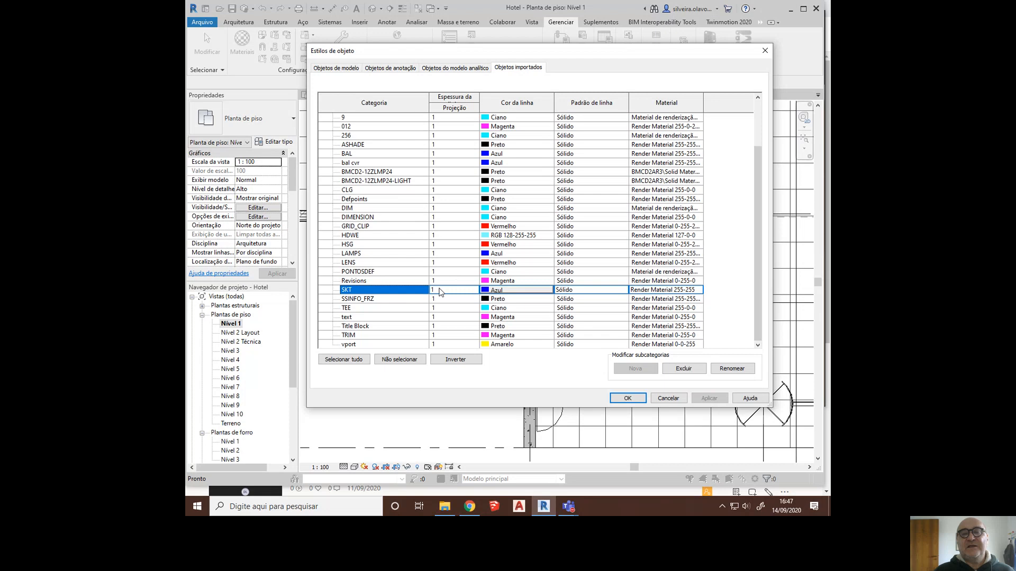
{"action": "scroll", "coordinate": [451, 317], "scroll_direction": "up", "scroll_amount": 2}
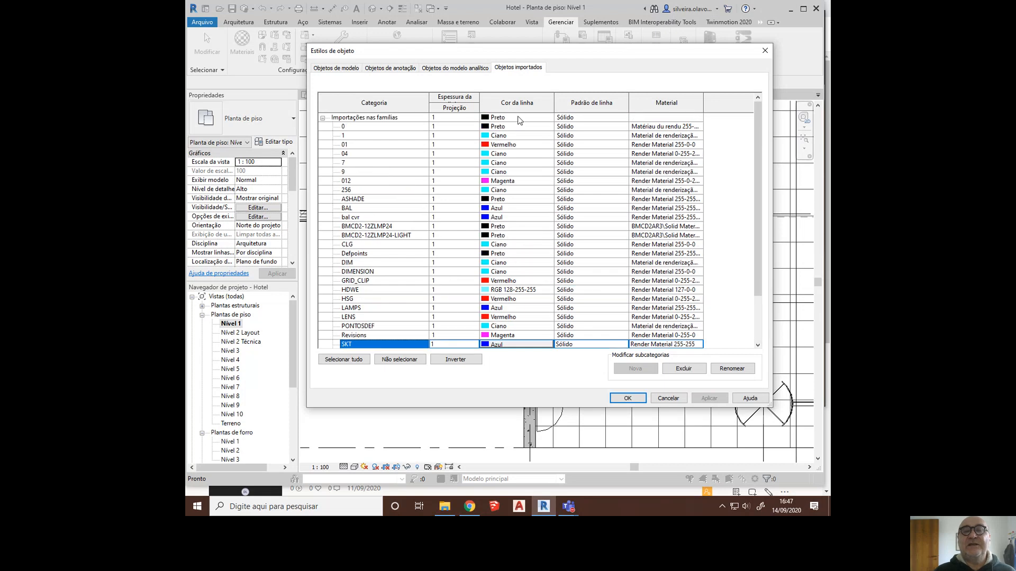
{"action": "scroll", "coordinate": [517, 286], "scroll_direction": "down", "scroll_amount": 1}
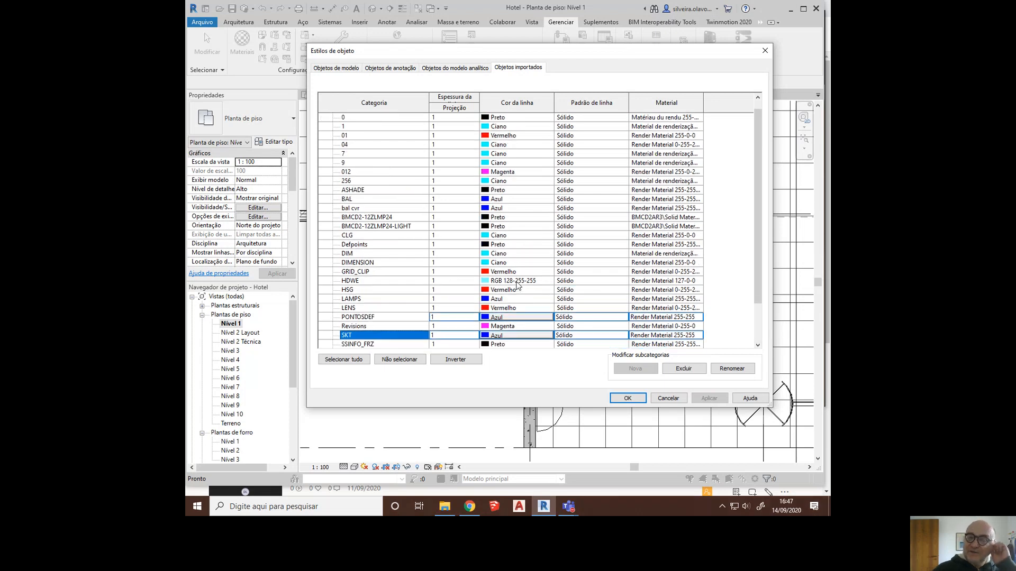
{"action": "scroll", "coordinate": [517, 286], "scroll_direction": "down", "scroll_amount": 3}
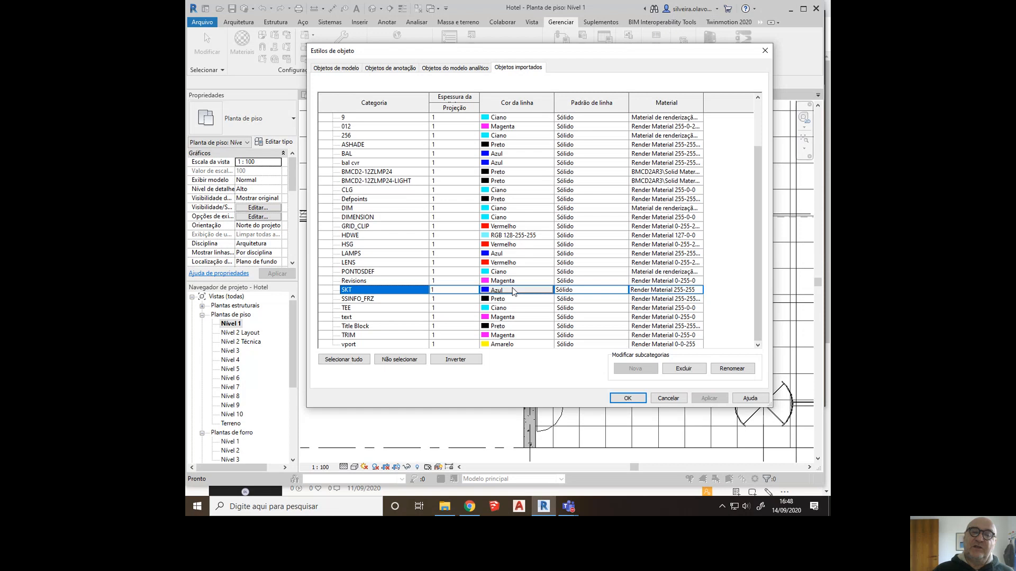
{"action": "scroll", "coordinate": [520, 246], "scroll_direction": "up", "scroll_amount": 1}
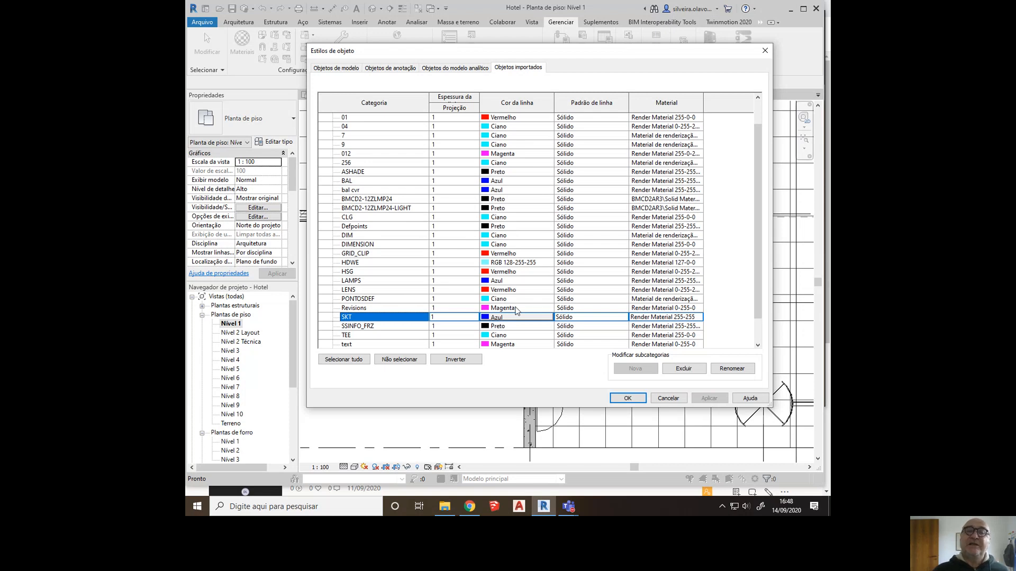
{"action": "left_click", "coordinate": [669, 400]}
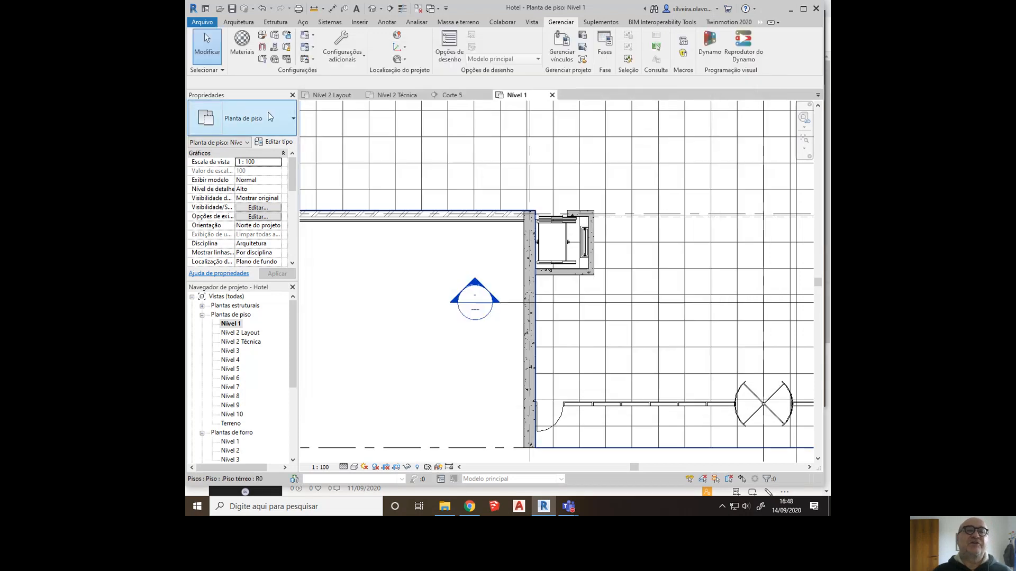
- Review the model object styles filtered by Estrutura, Mecânica and Elétrica, restore the Arquitetura filter and accept the object styles
{"action": "left_click", "coordinate": [262, 35]}
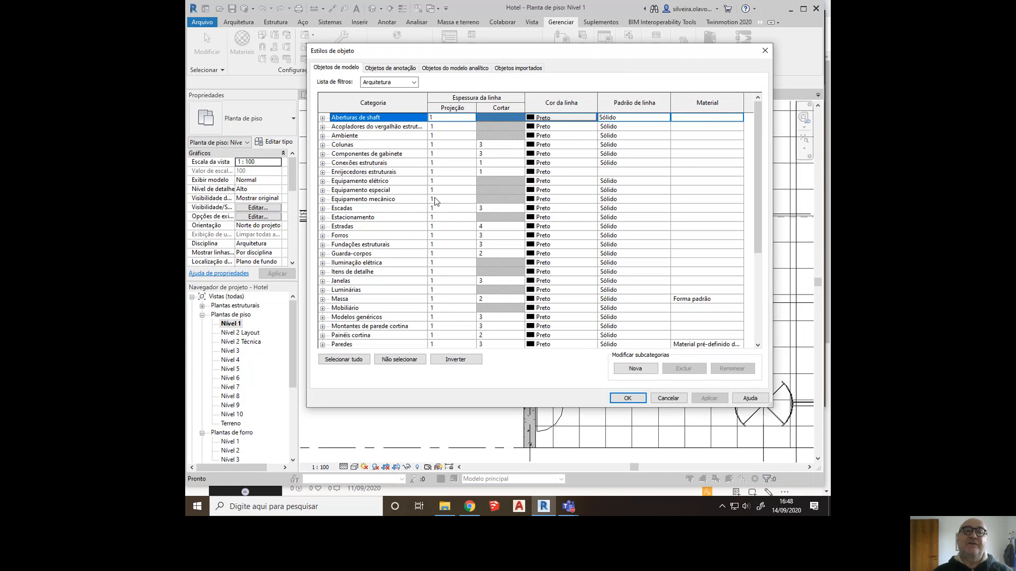
{"action": "left_click", "coordinate": [410, 83]}
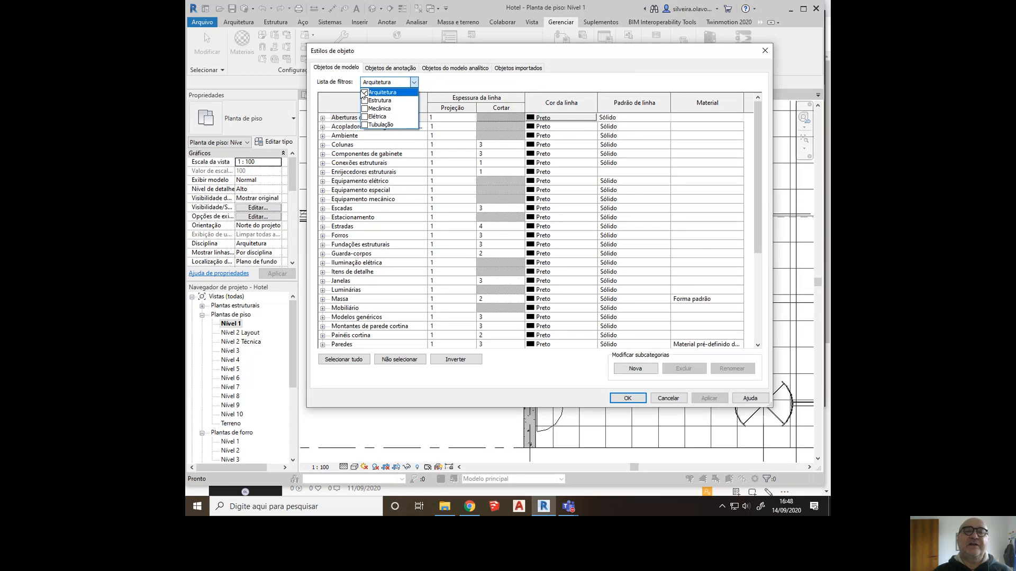
{"action": "left_click", "coordinate": [365, 92]}
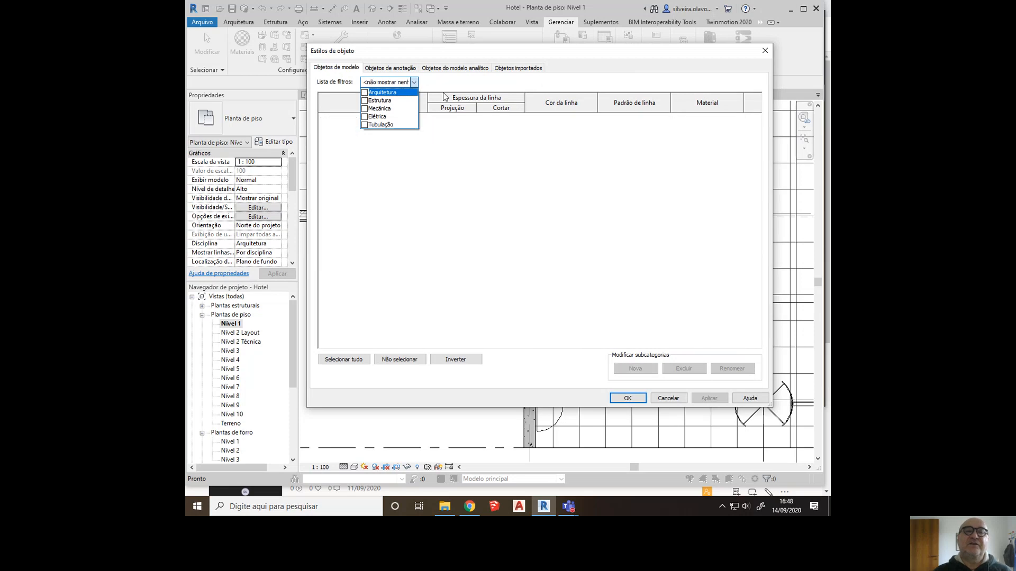
{"action": "left_click", "coordinate": [365, 101]}
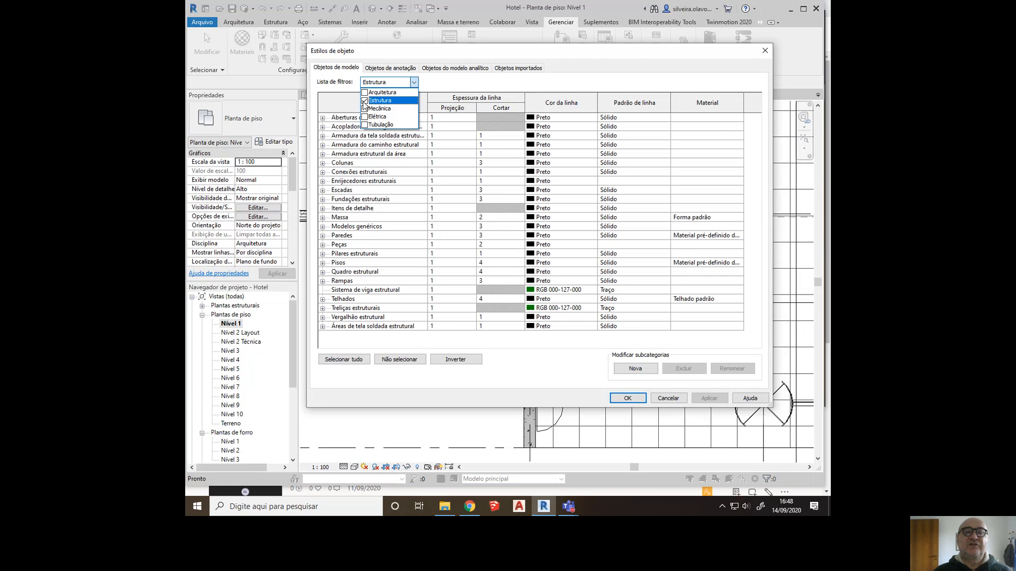
{"action": "left_click", "coordinate": [364, 101]}
{"action": "left_click", "coordinate": [364, 108]}
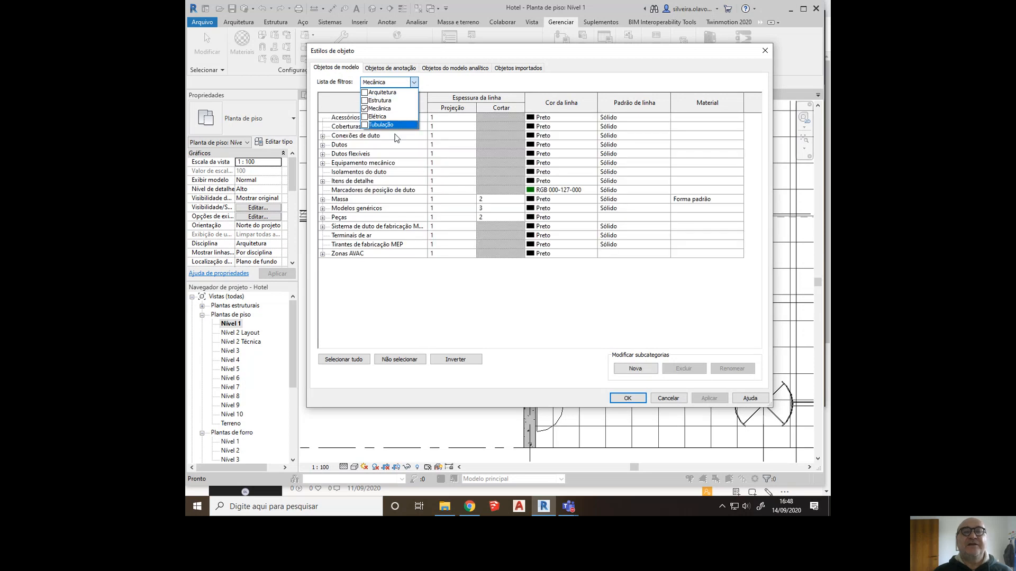
{"action": "left_click", "coordinate": [364, 108]}
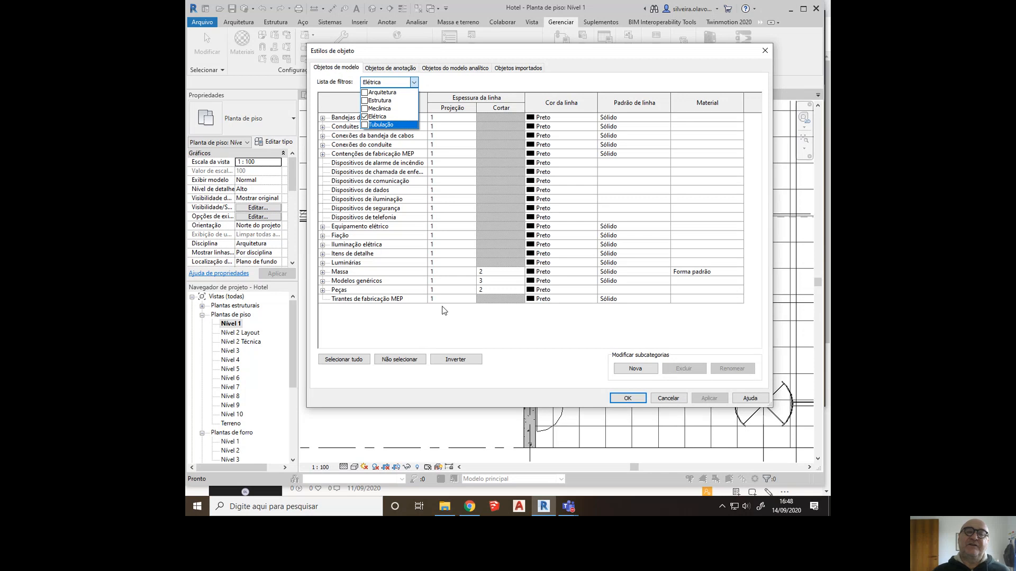
{"action": "left_click", "coordinate": [365, 117]}
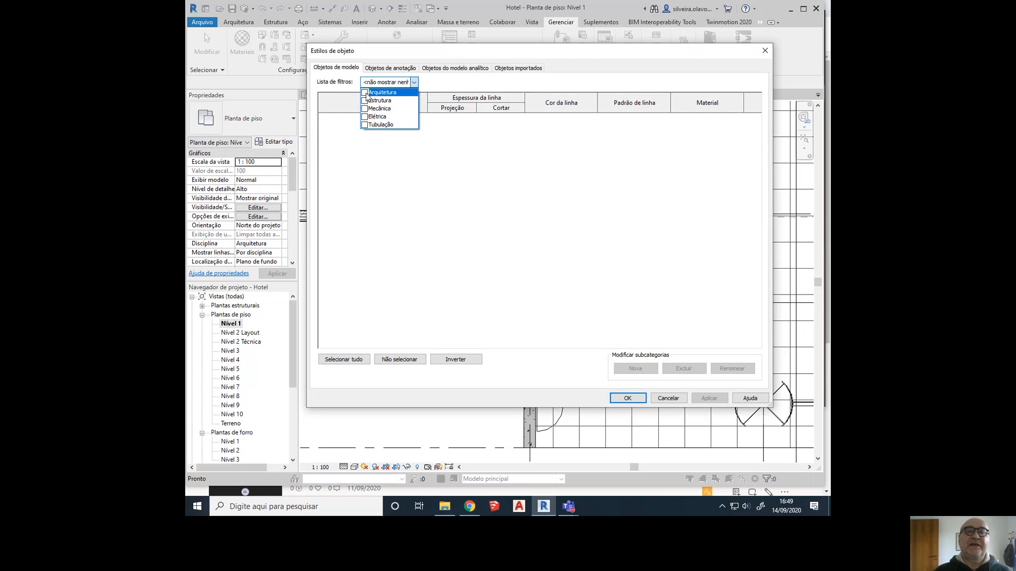
{"action": "left_click", "coordinate": [364, 92]}
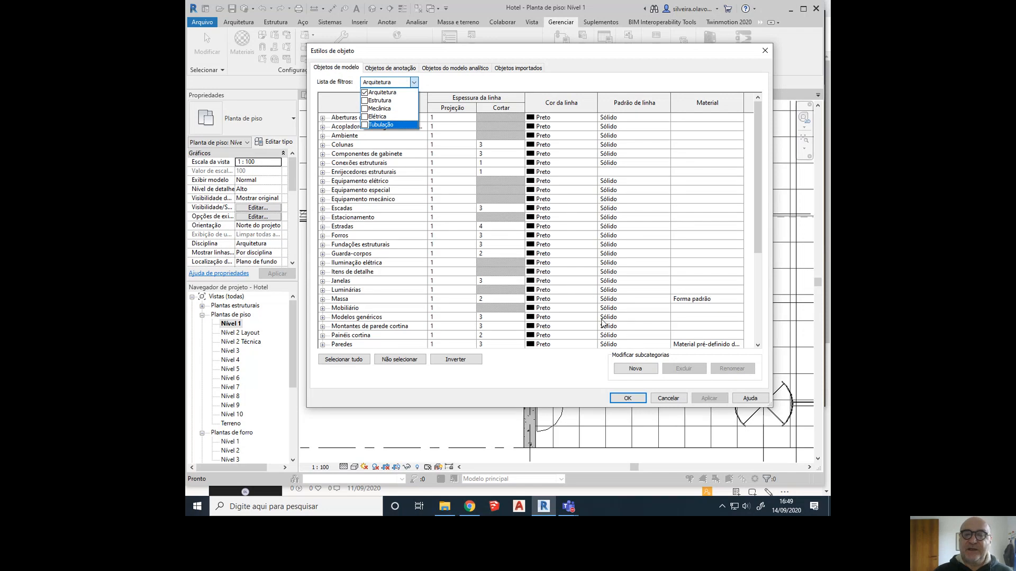
{"action": "left_click", "coordinate": [637, 401]}
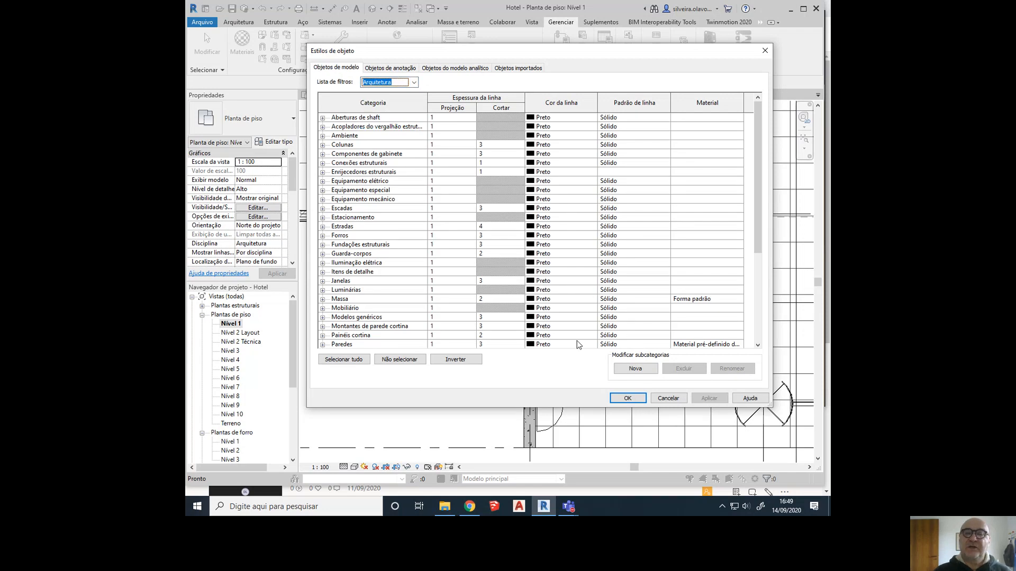
{"action": "left_click", "coordinate": [627, 398]}
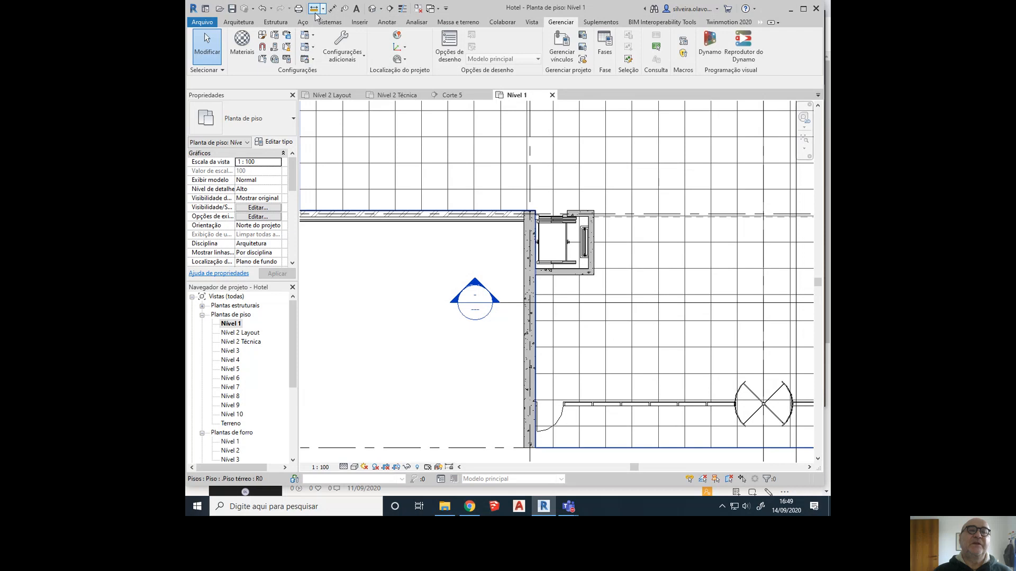
- View the correspondence between view scales and detail levels for new views and close it without changes
{"action": "left_click", "coordinate": [345, 59]}
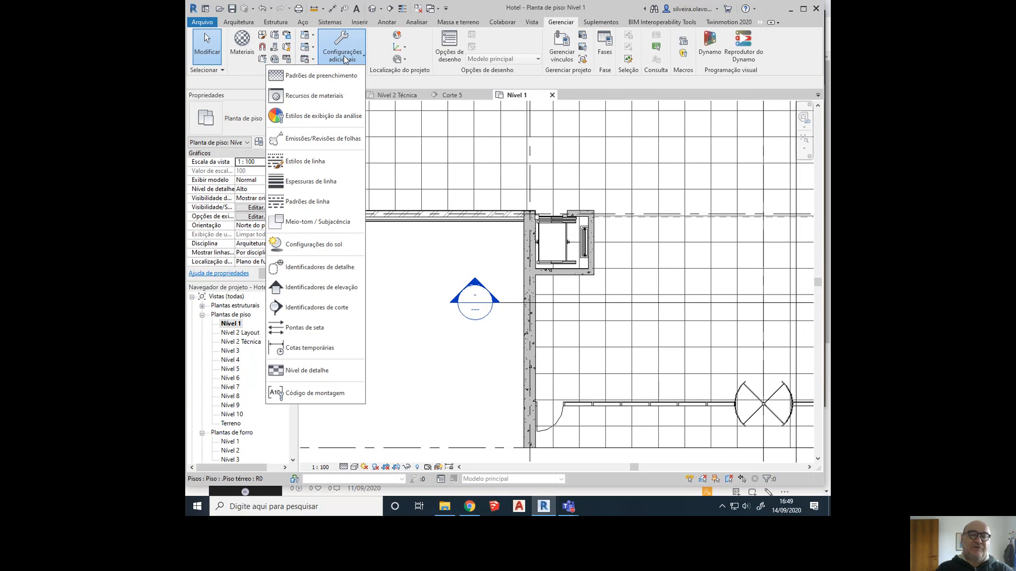
{"action": "left_click", "coordinate": [326, 374]}
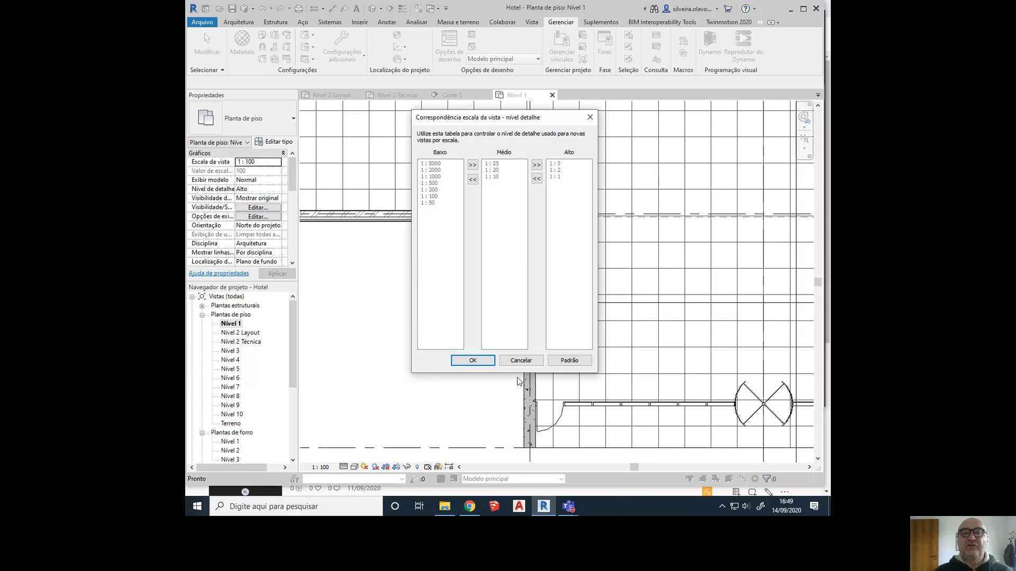
{"action": "left_click", "coordinate": [520, 360]}
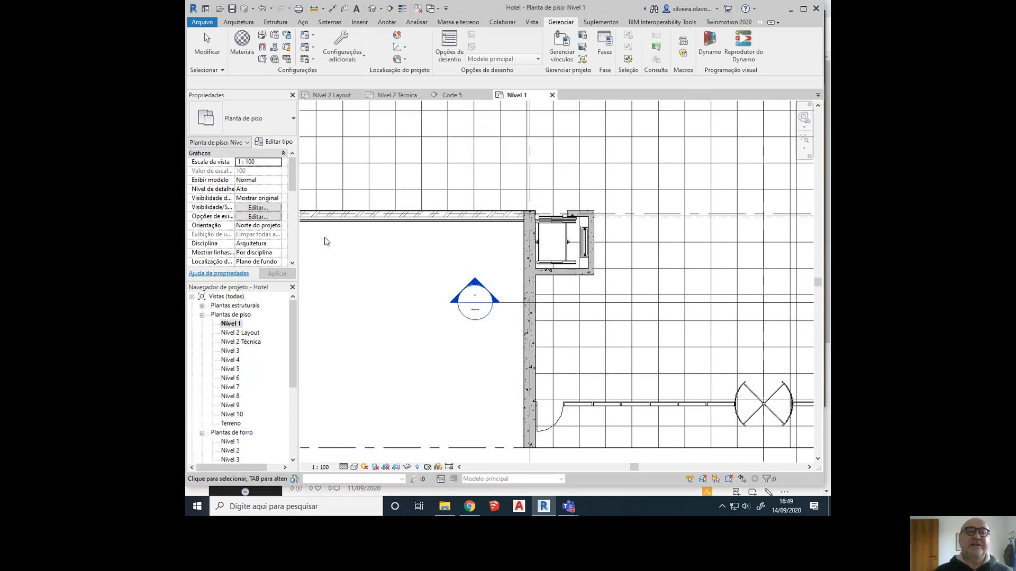
{"action": "left_click", "coordinate": [361, 60]}
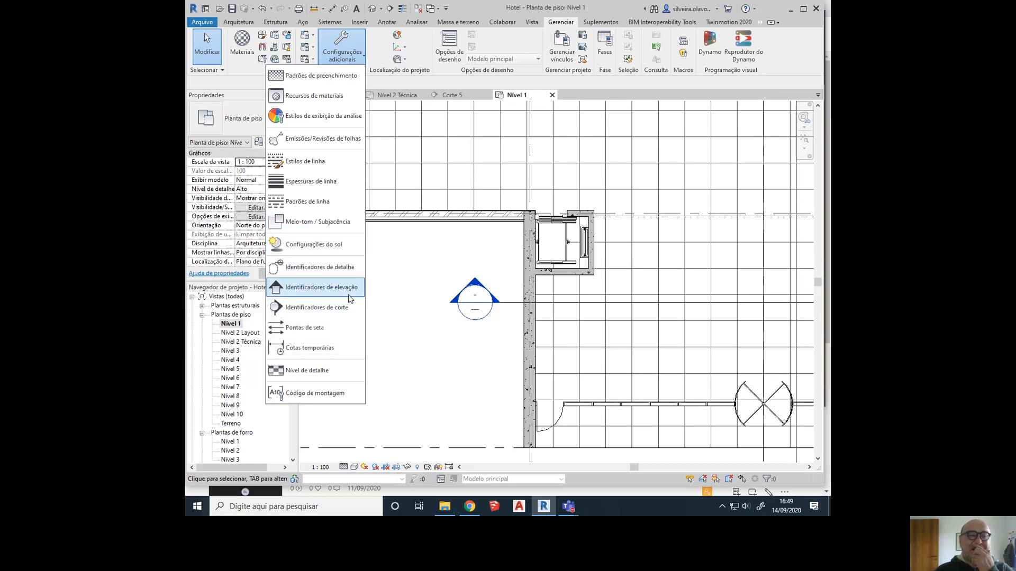
{"action": "left_click", "coordinate": [413, 341]}
{"action": "scroll", "coordinate": [369, 297], "scroll_direction": "down", "scroll_amount": 3}
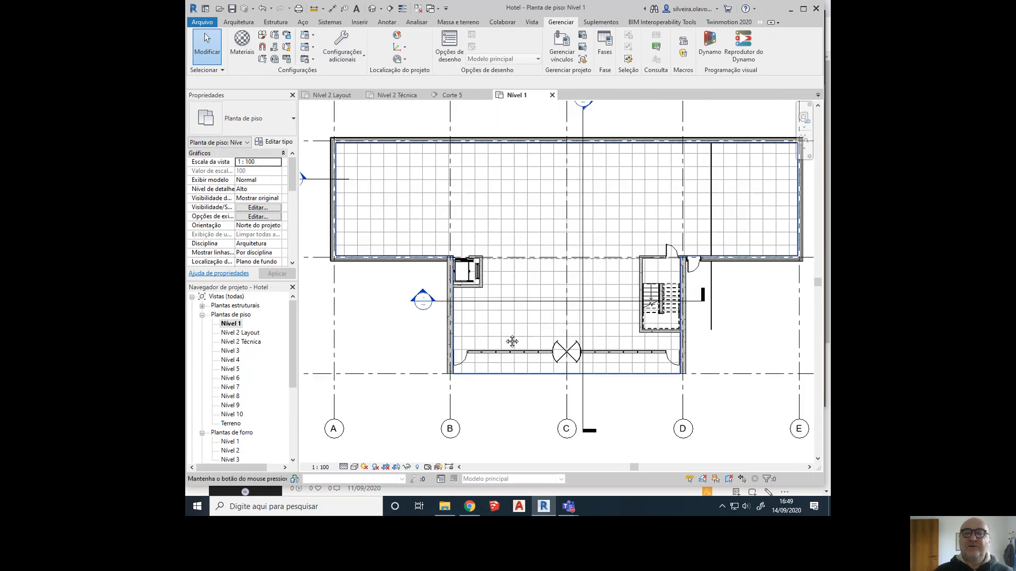
{"action": "middle_click_drag", "start_coordinate": [512, 343], "coordinate": [487, 345]}
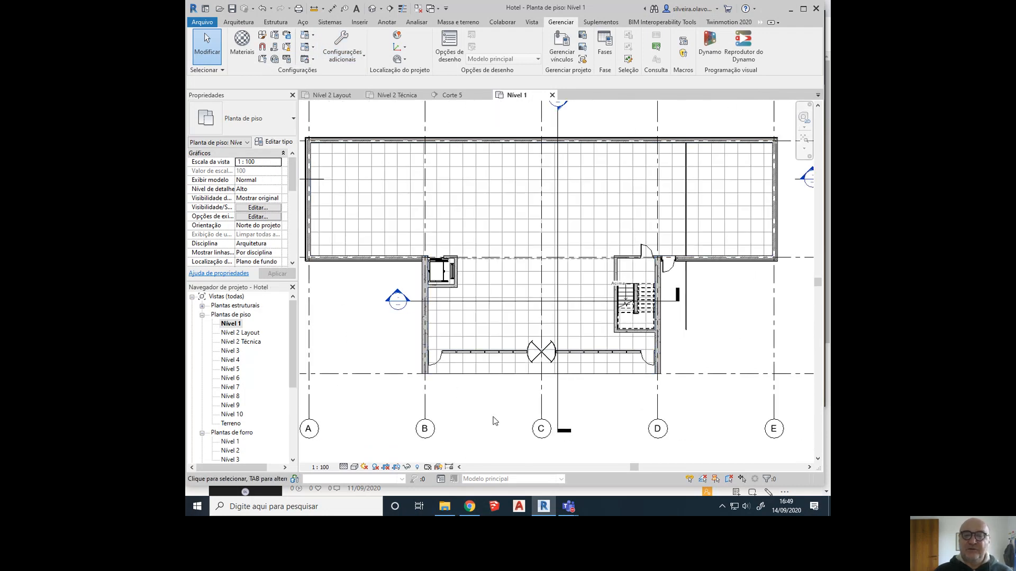
{"action": "mouse_move", "coordinate": [564, 508]}
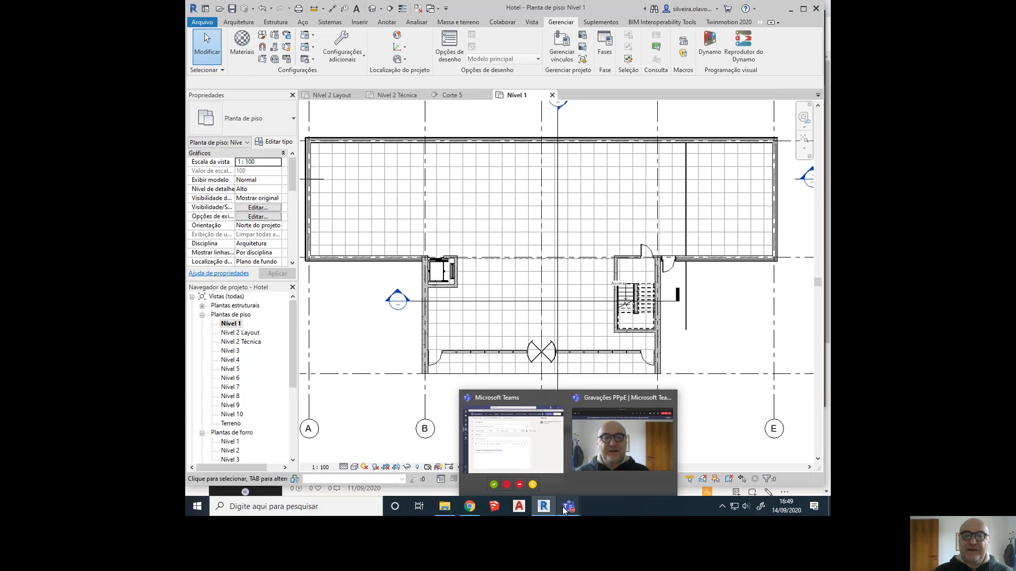
{"action": "left_click", "coordinate": [619, 455]}
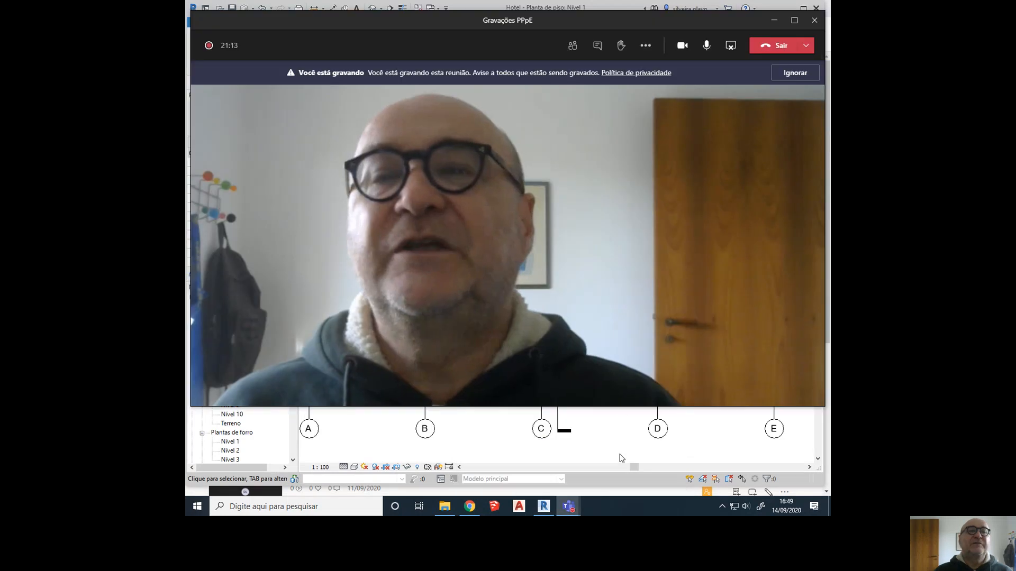
{"action": "left_click", "coordinate": [646, 47]}
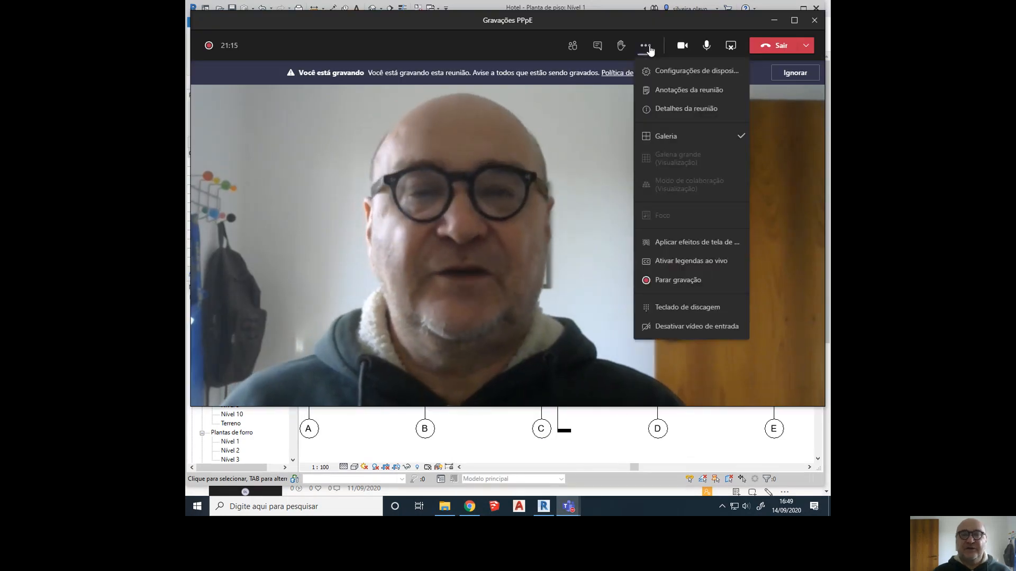
{"action": "left_click", "coordinate": [685, 280]}
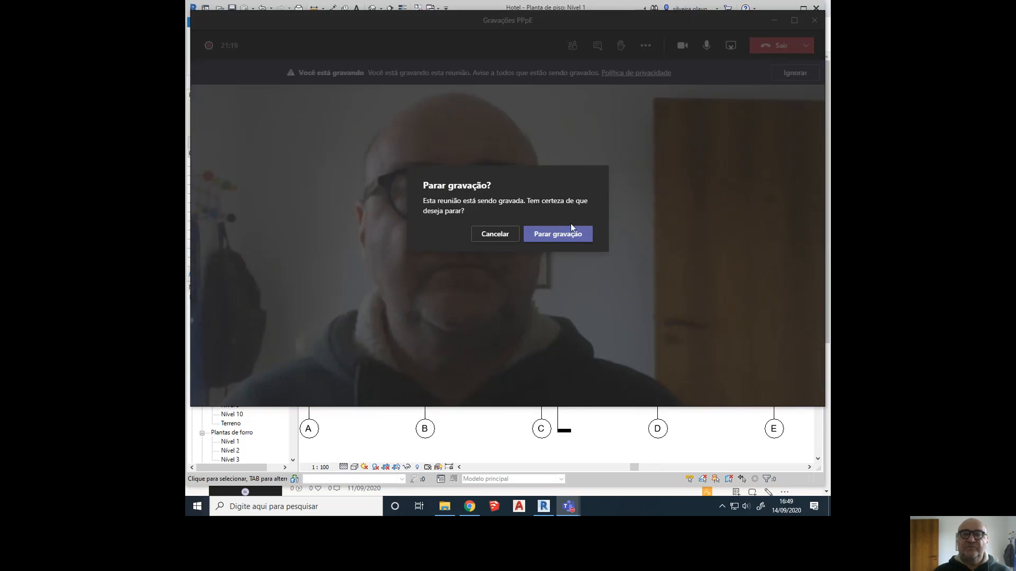